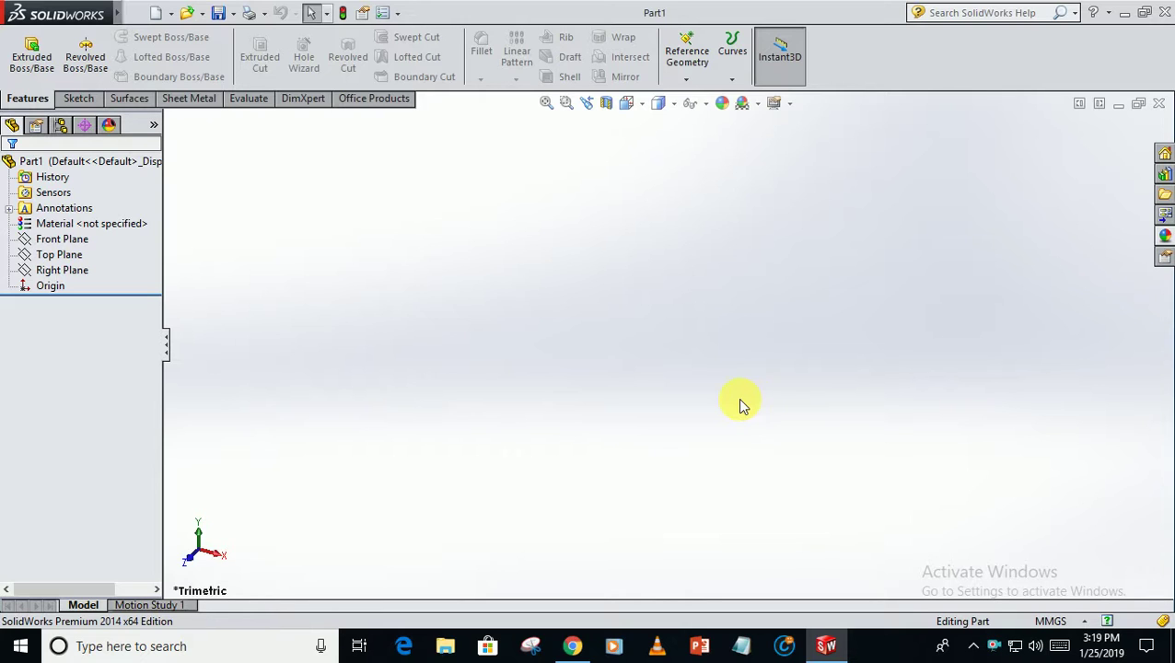
Step: Start a new sketch on the Front Plane
click(78, 98)
click(23, 51)
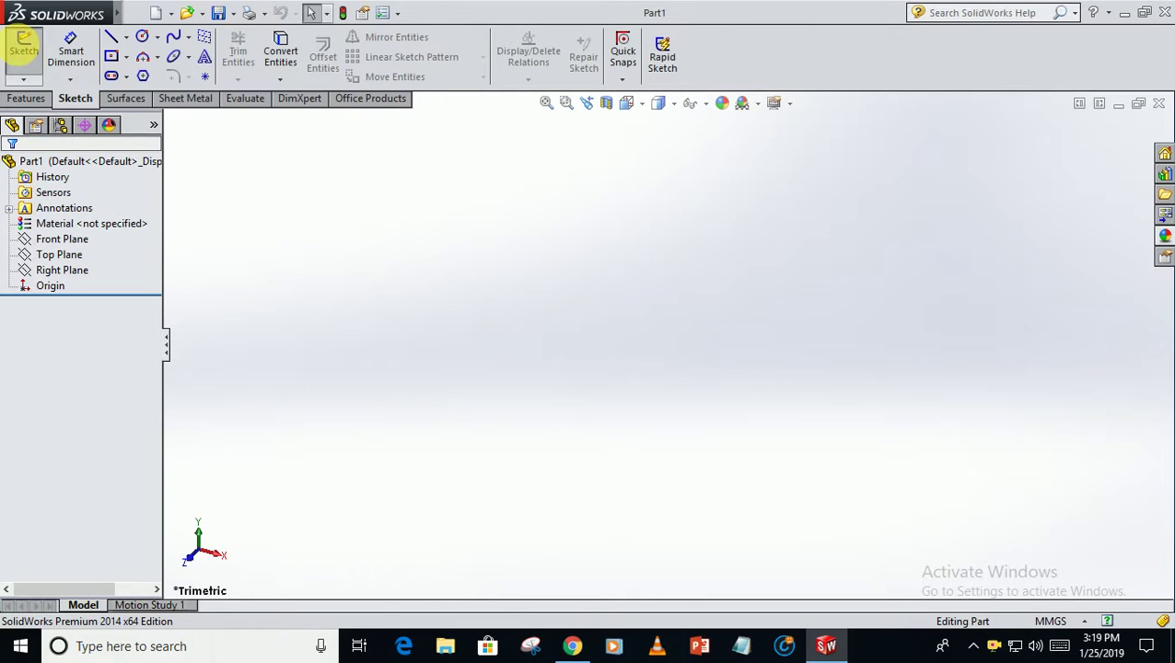
click(497, 228)
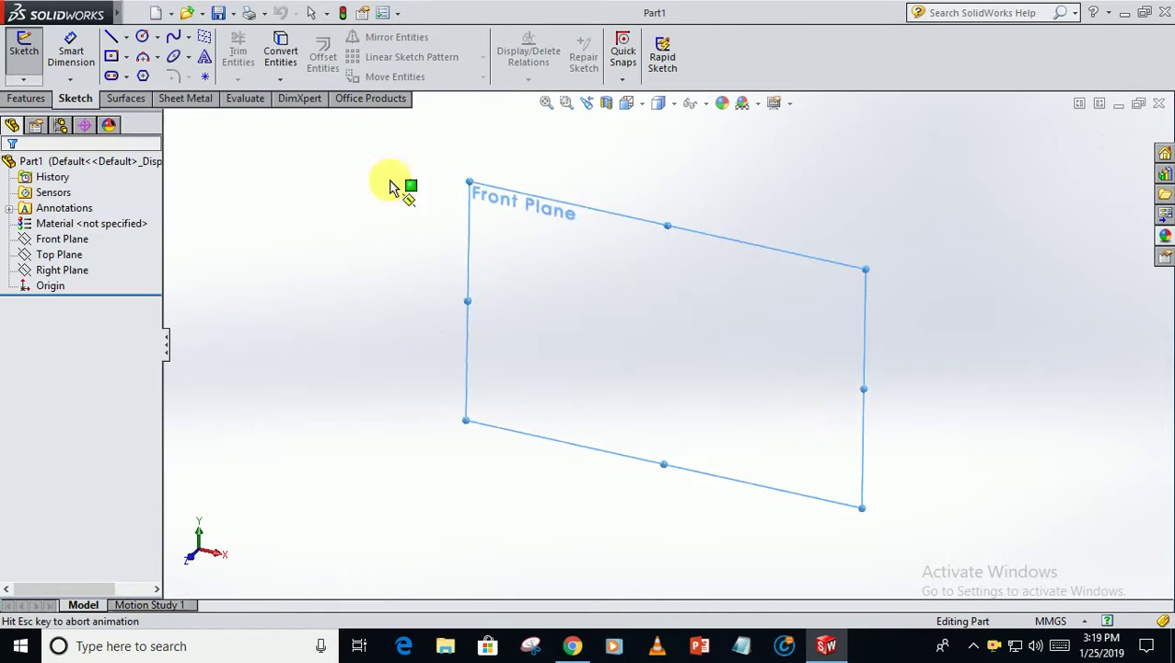
Step: Draw the stepped upper edges of the profile with lines, starting at the origin
click(127, 38)
click(148, 62)
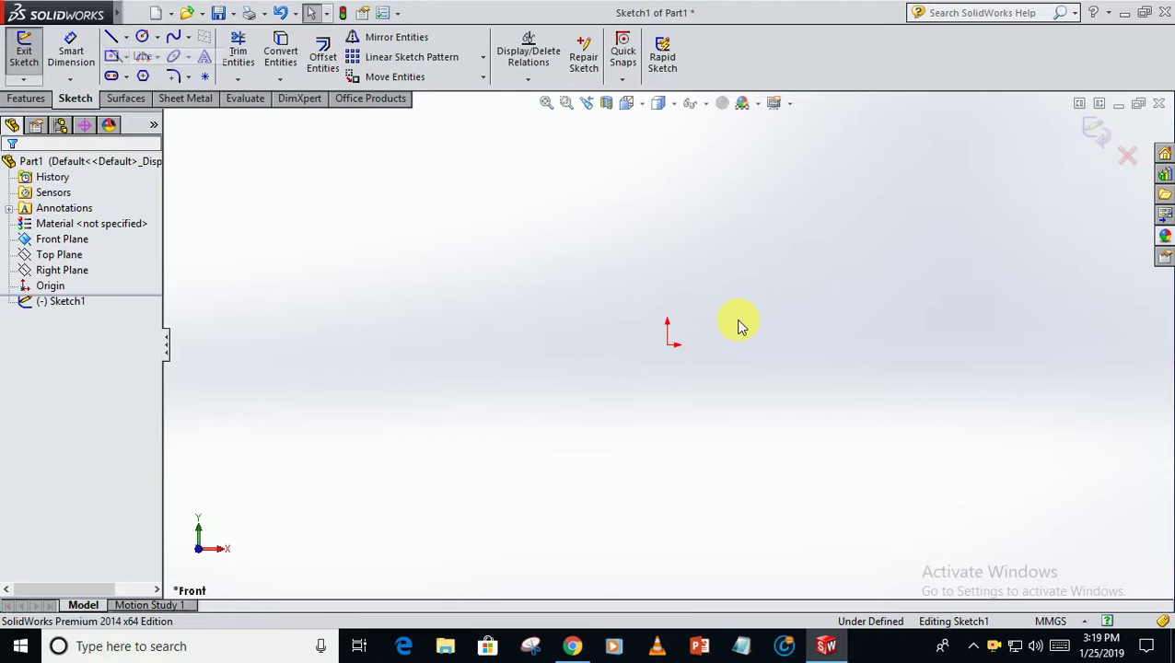
click(666, 346)
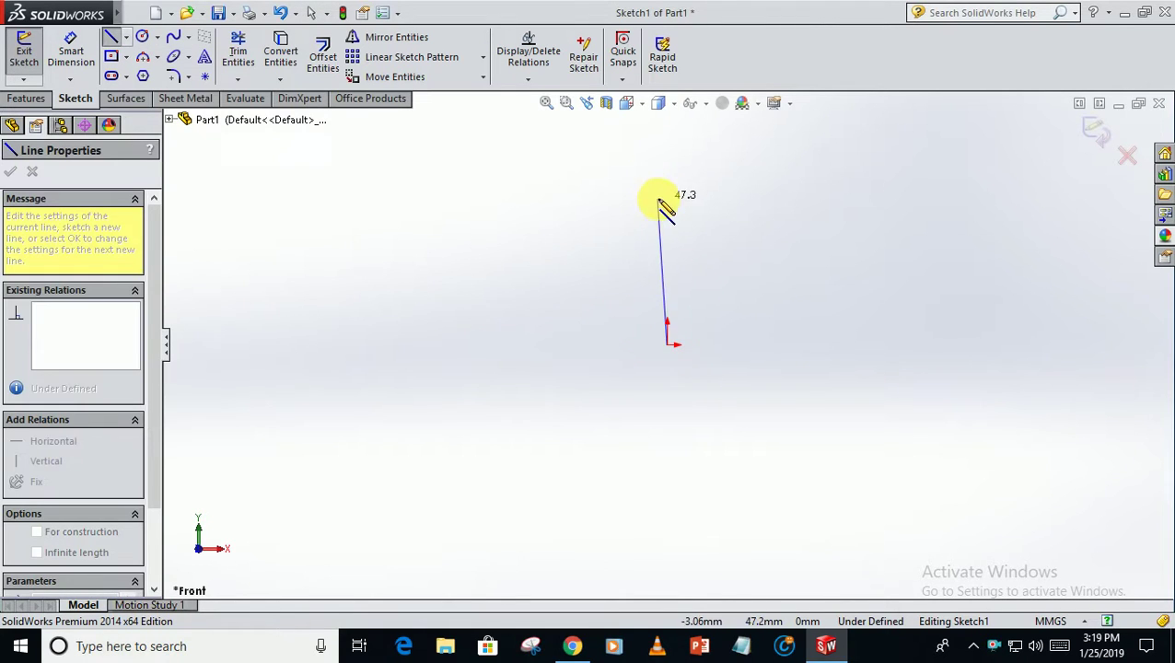
click(667, 201)
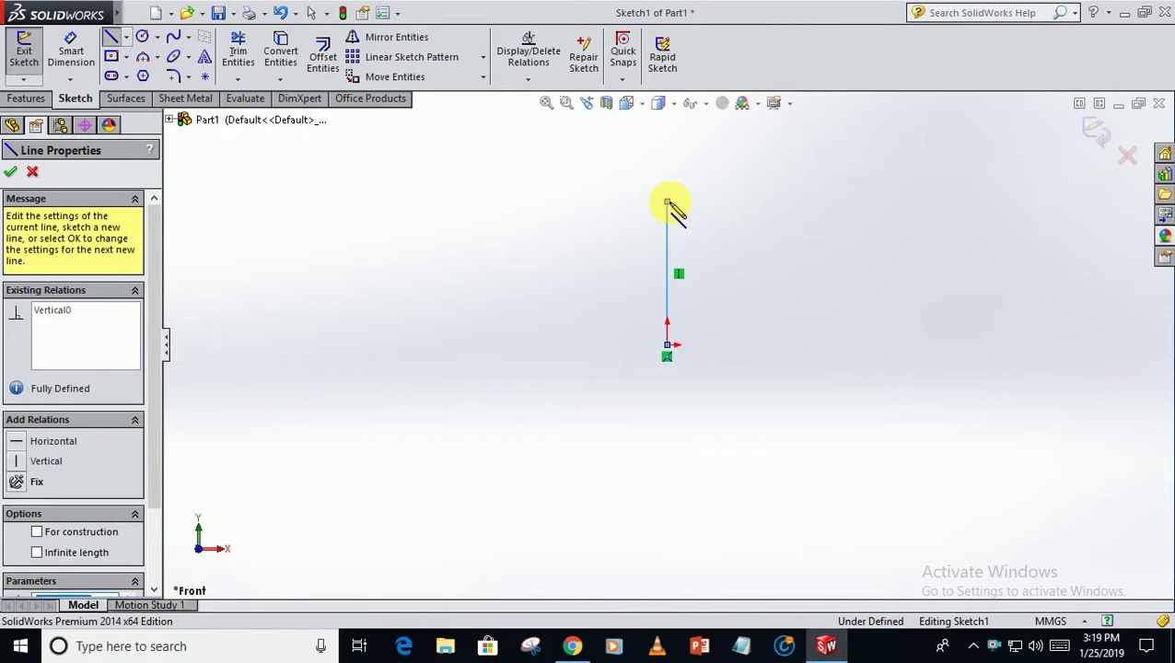
click(844, 202)
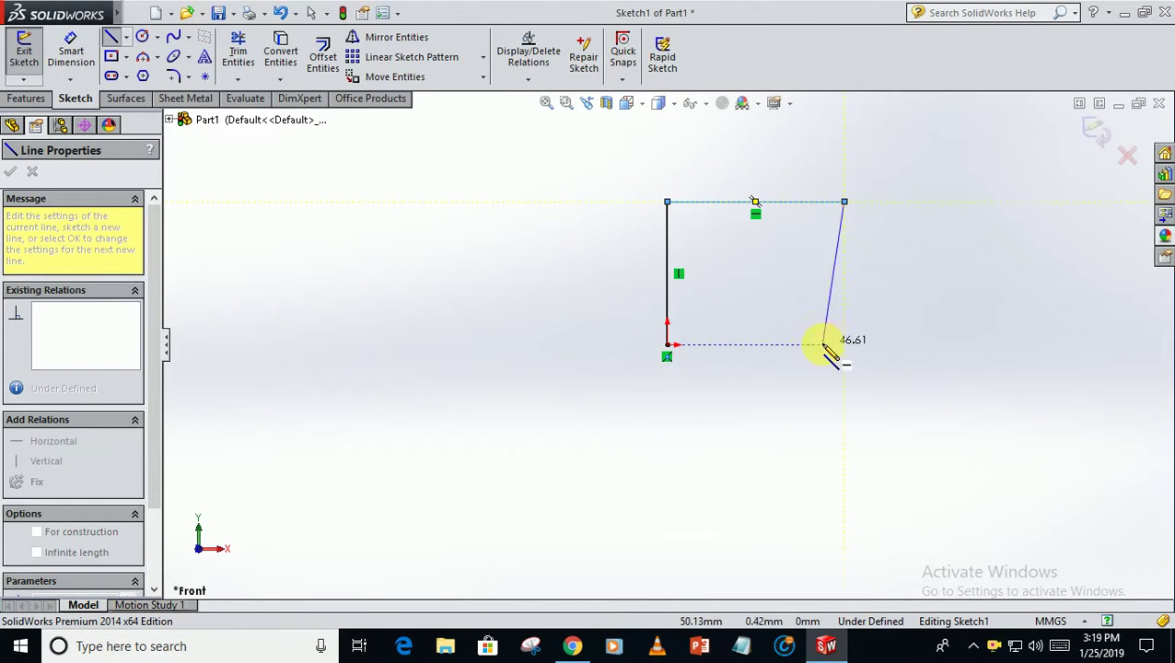
click(845, 240)
click(898, 239)
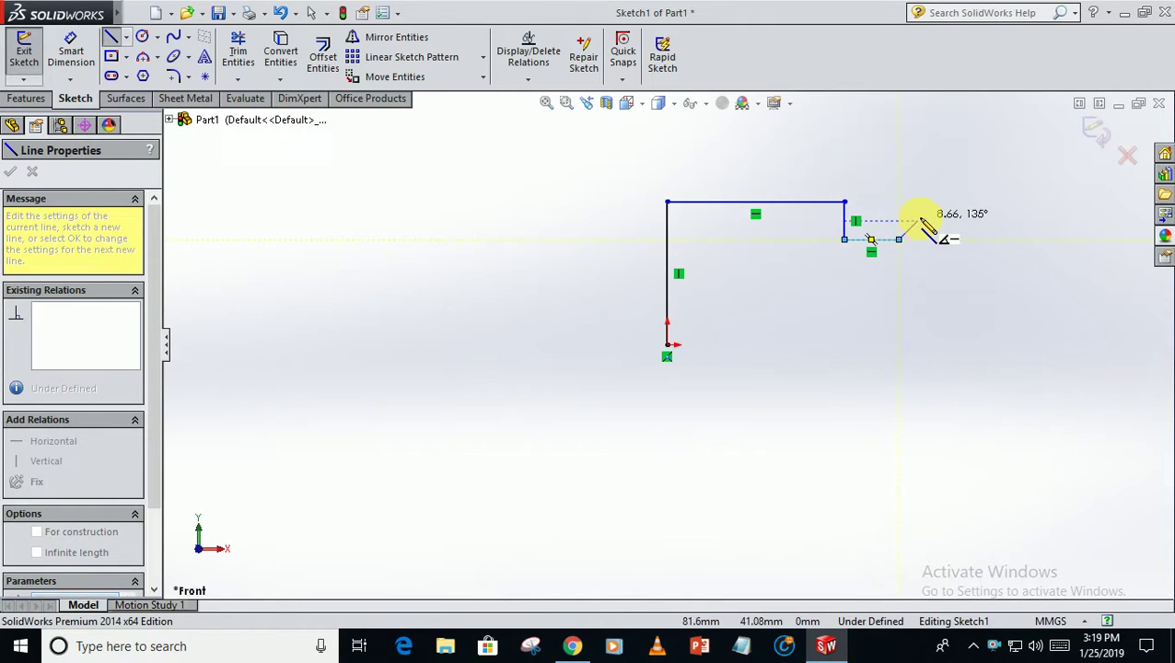
click(918, 220)
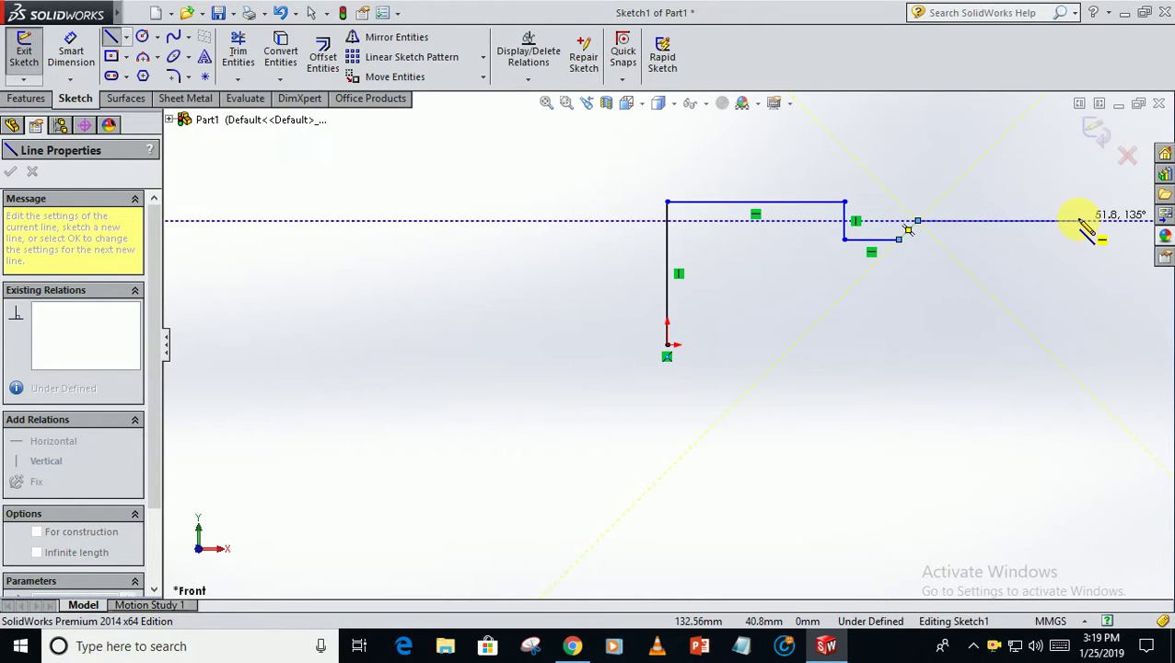
click(1112, 222)
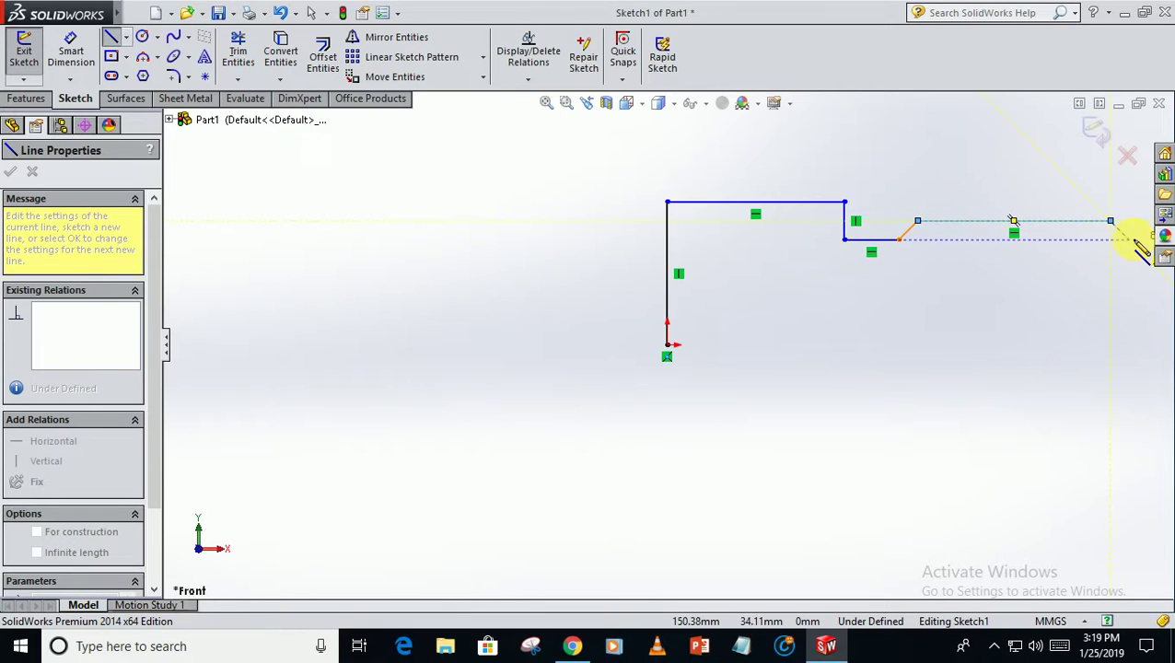
Step: Add a small tangent-arc corner, then a short line and the diagonal taper closing at the origin
key(z)
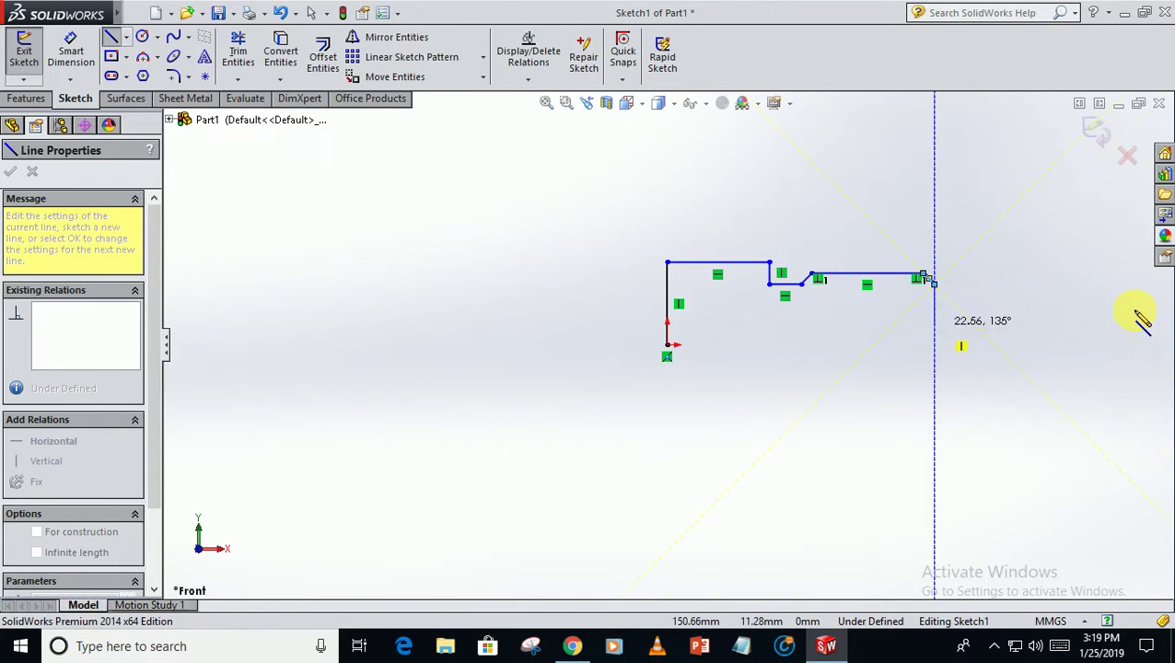
click(937, 282)
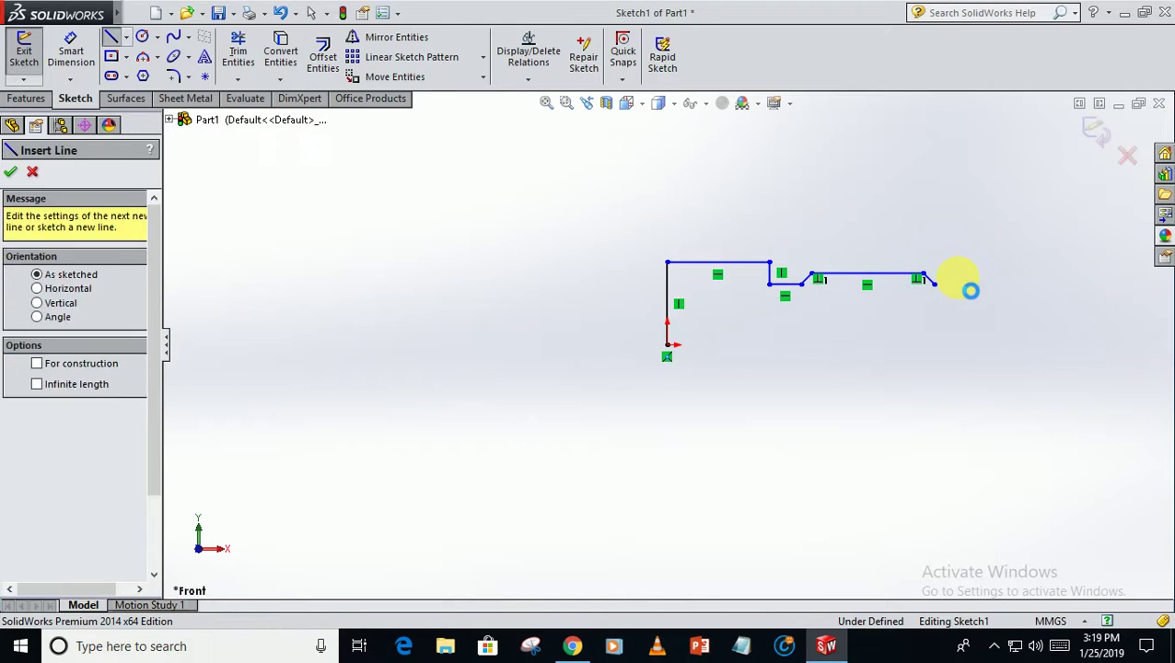
key(Escape)
click(111, 37)
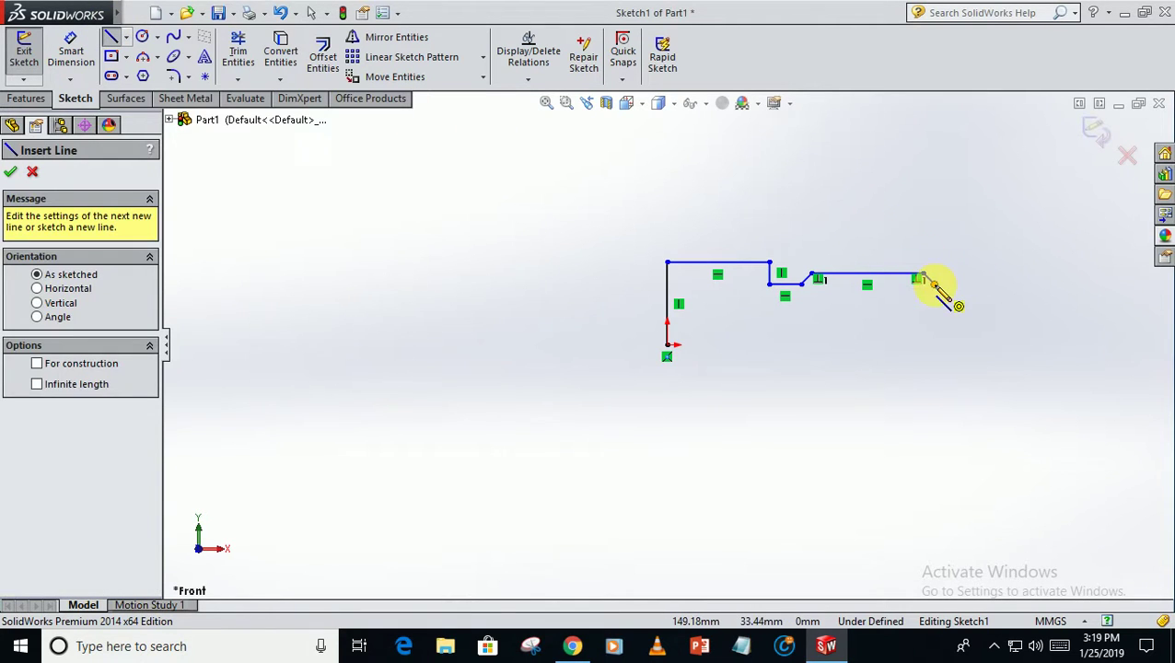
click(935, 283)
click(956, 284)
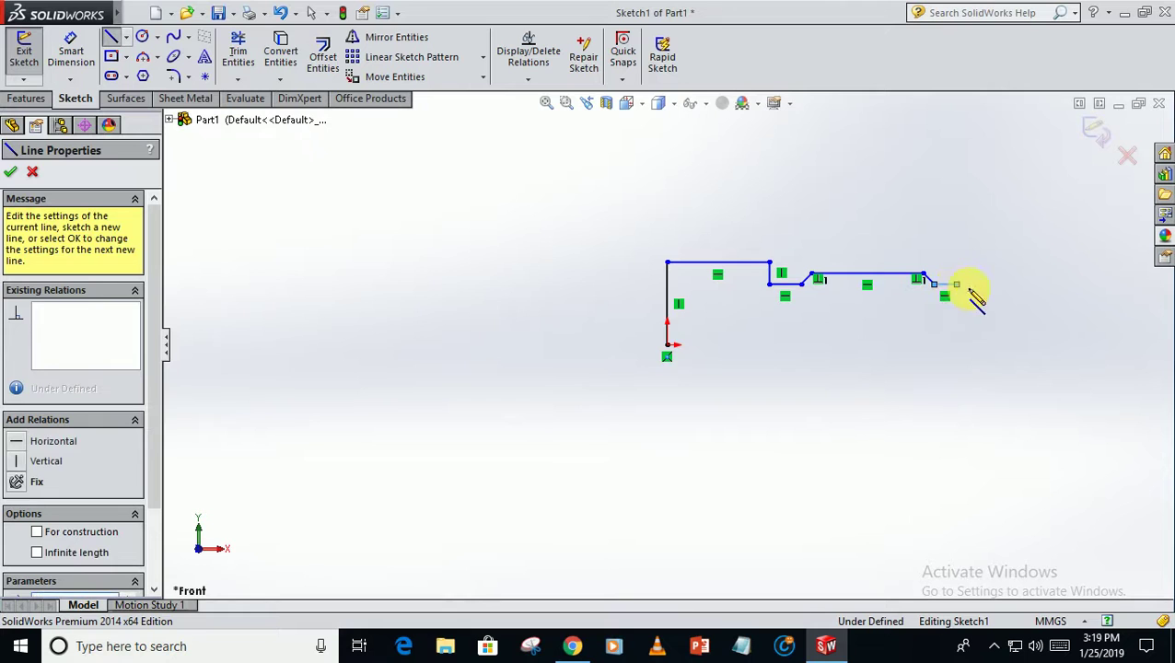
double_click(1029, 345)
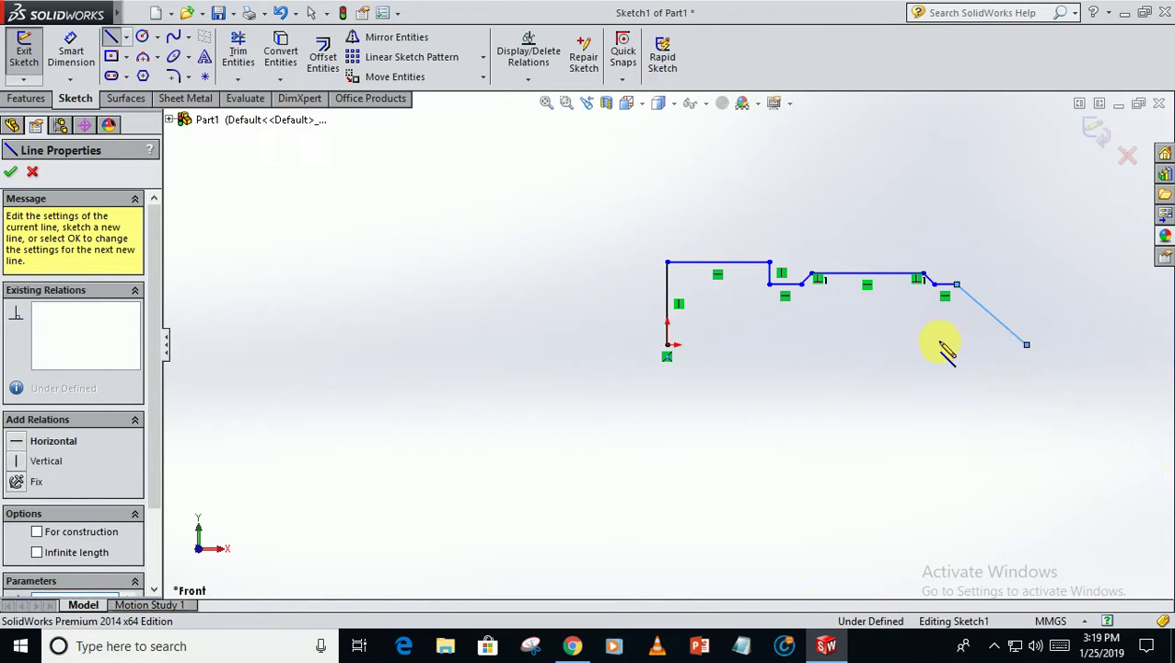
click(667, 344)
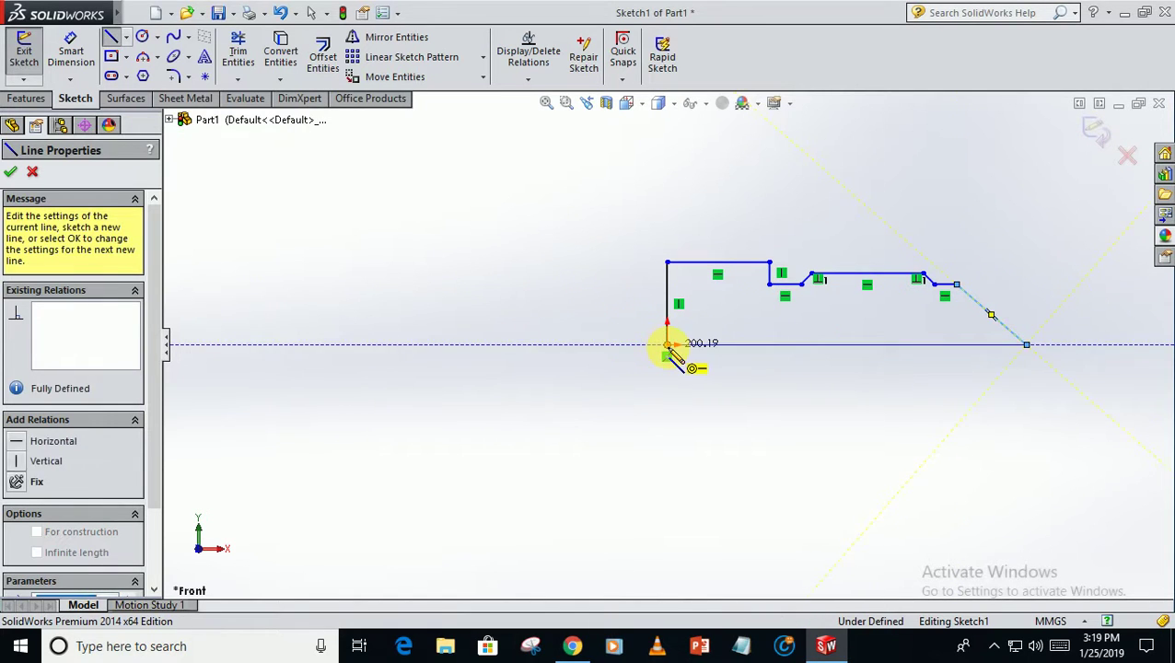
Step: Set the short chamfer slope to a 45° angle
click(87, 65)
scroll(934, 311, down, 3)
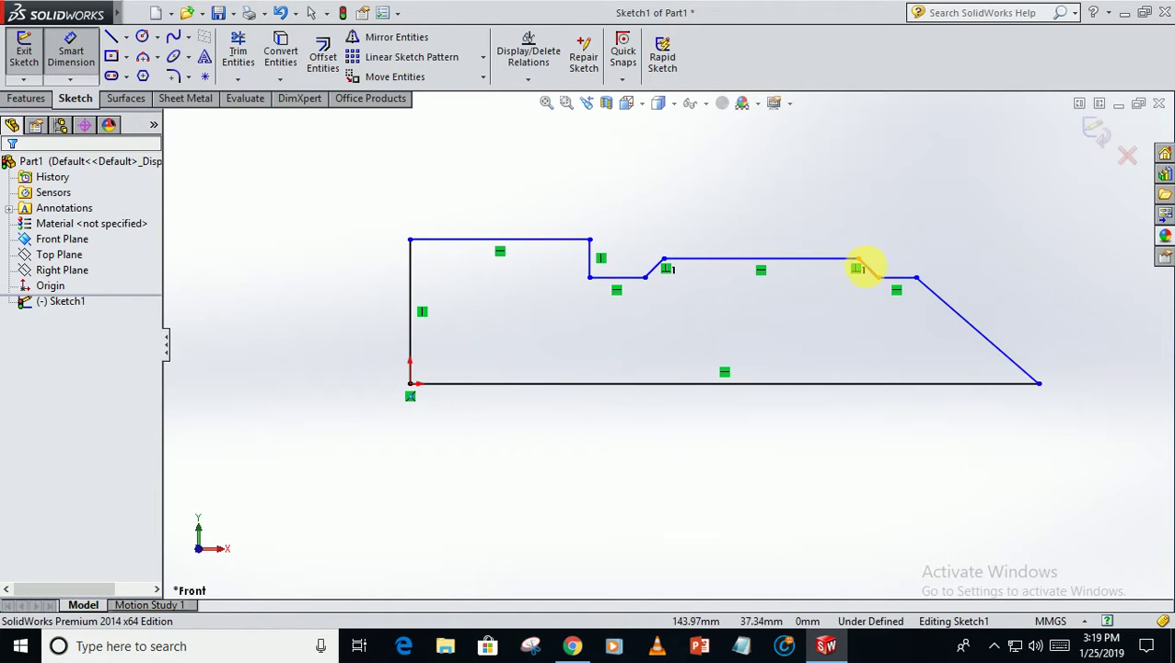
click(884, 275)
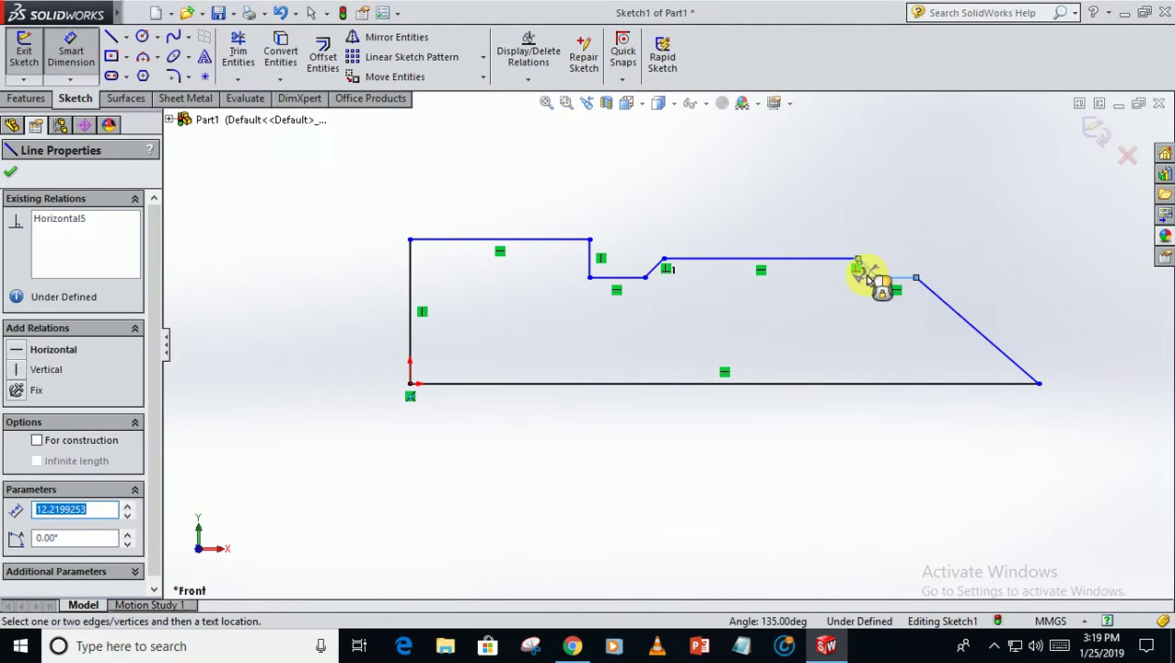
click(820, 241)
text(45)
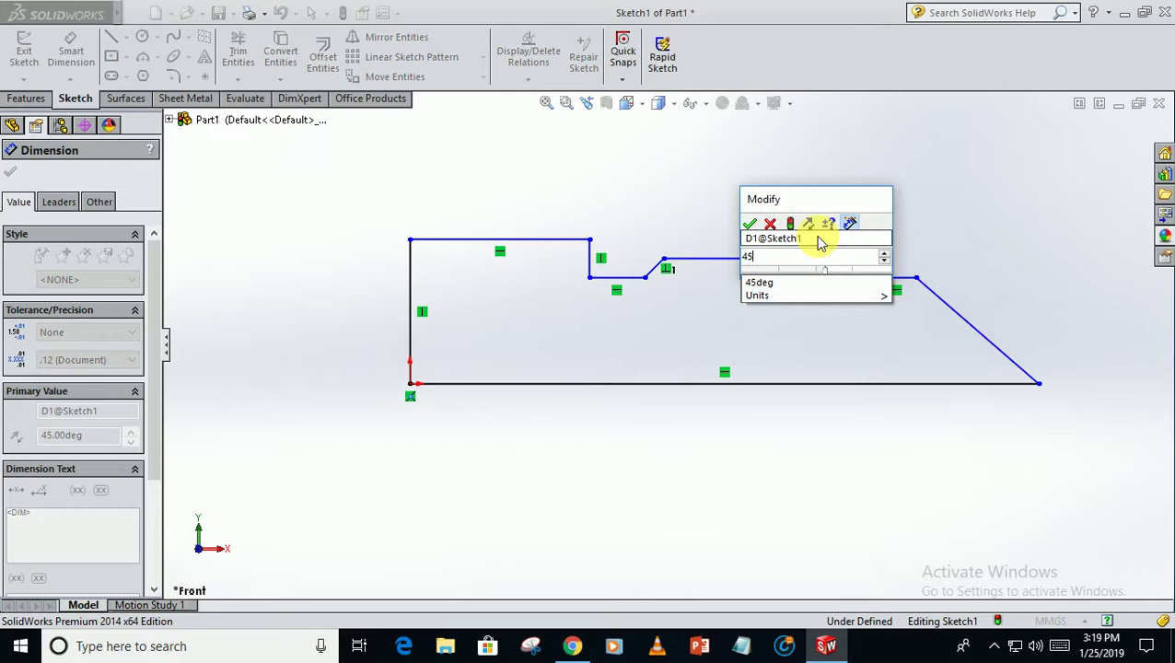
key(Return)
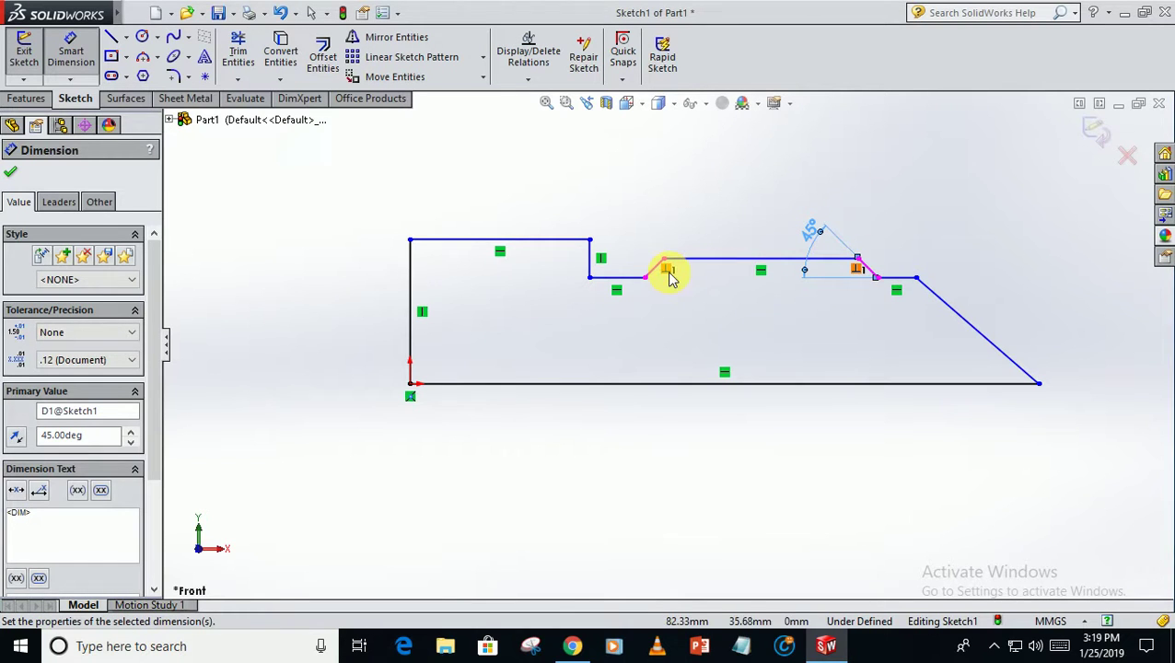
Step: Set the long right-hand taper to 45°, discarding a redundant angle dimension first
click(653, 274)
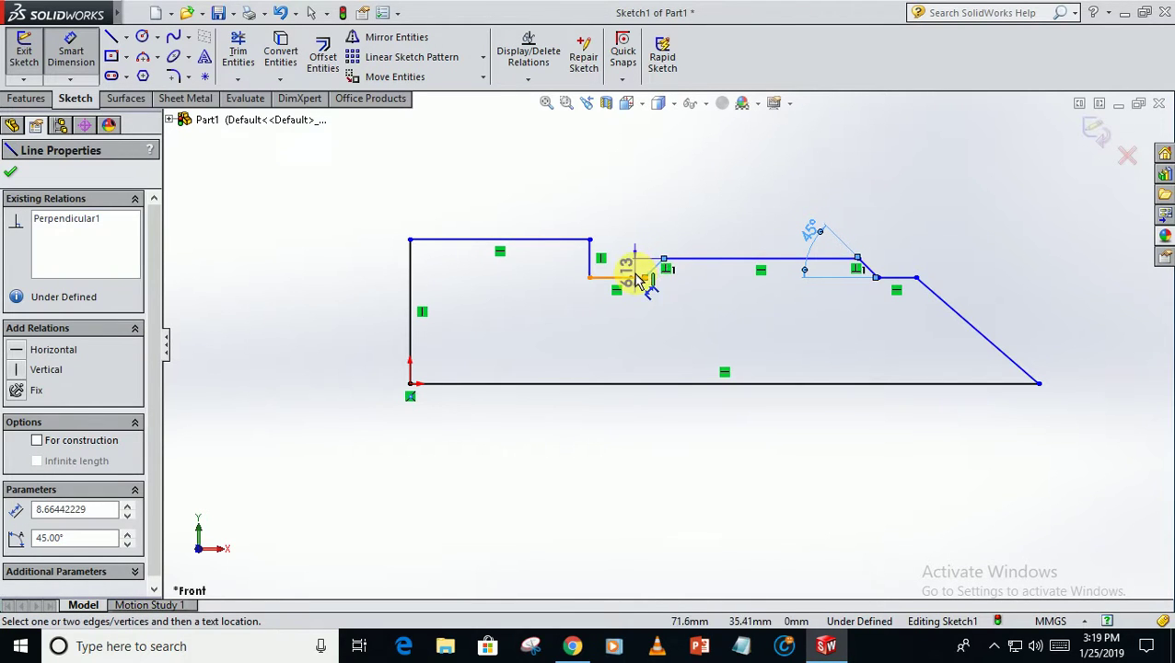
click(672, 260)
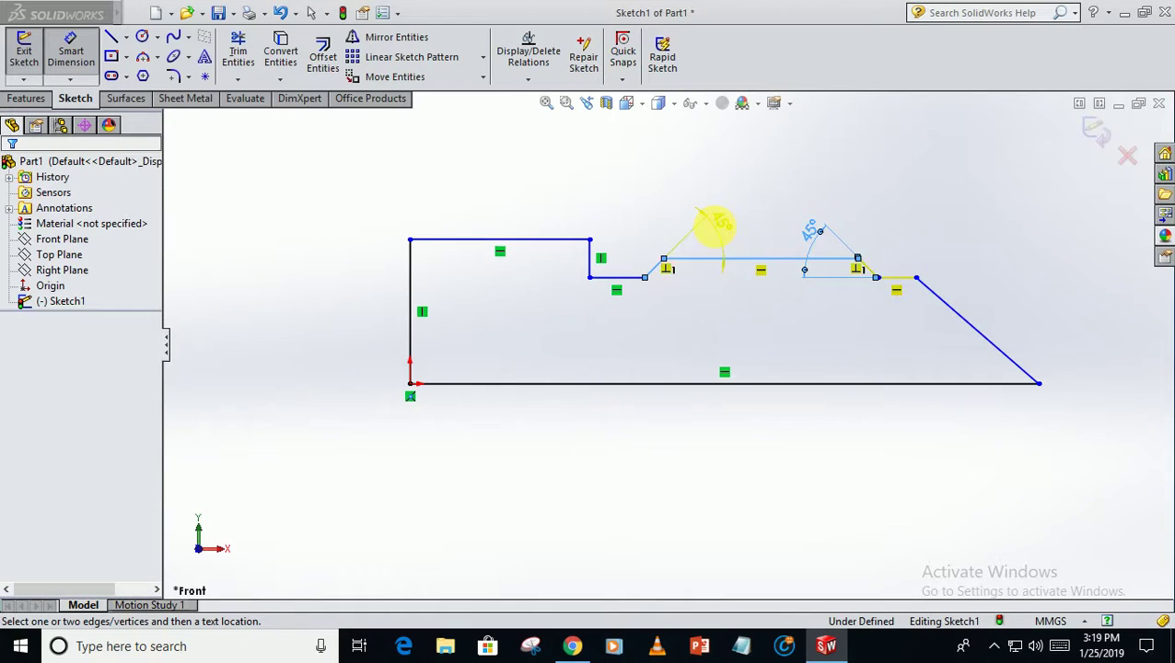
click(718, 230)
click(688, 342)
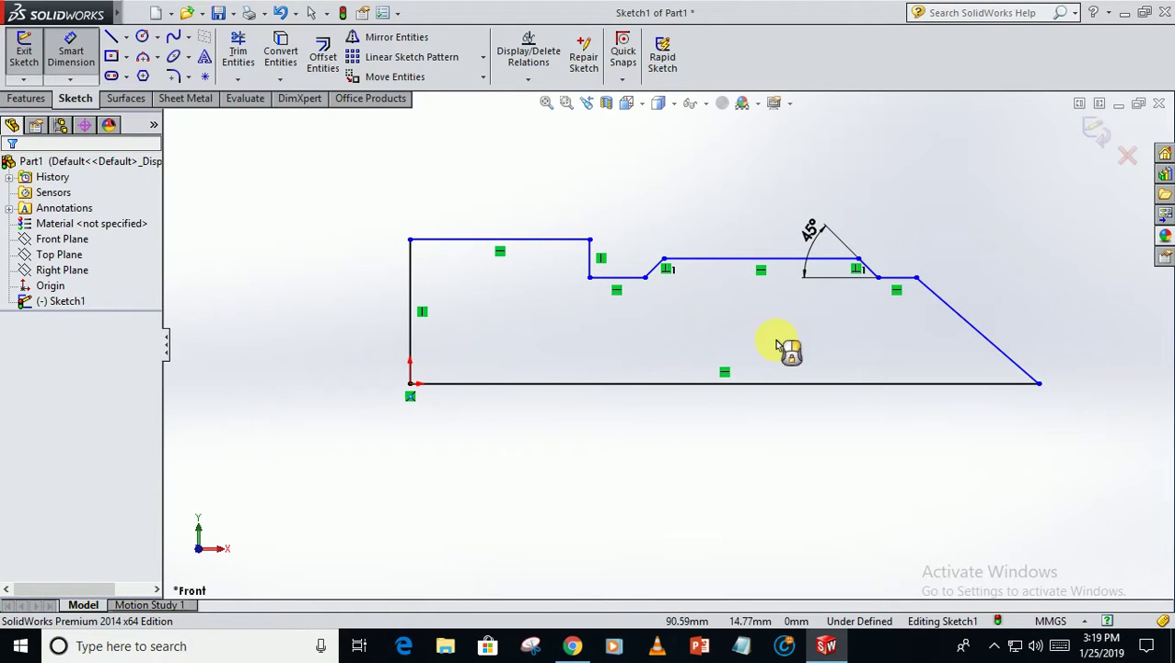
click(952, 314)
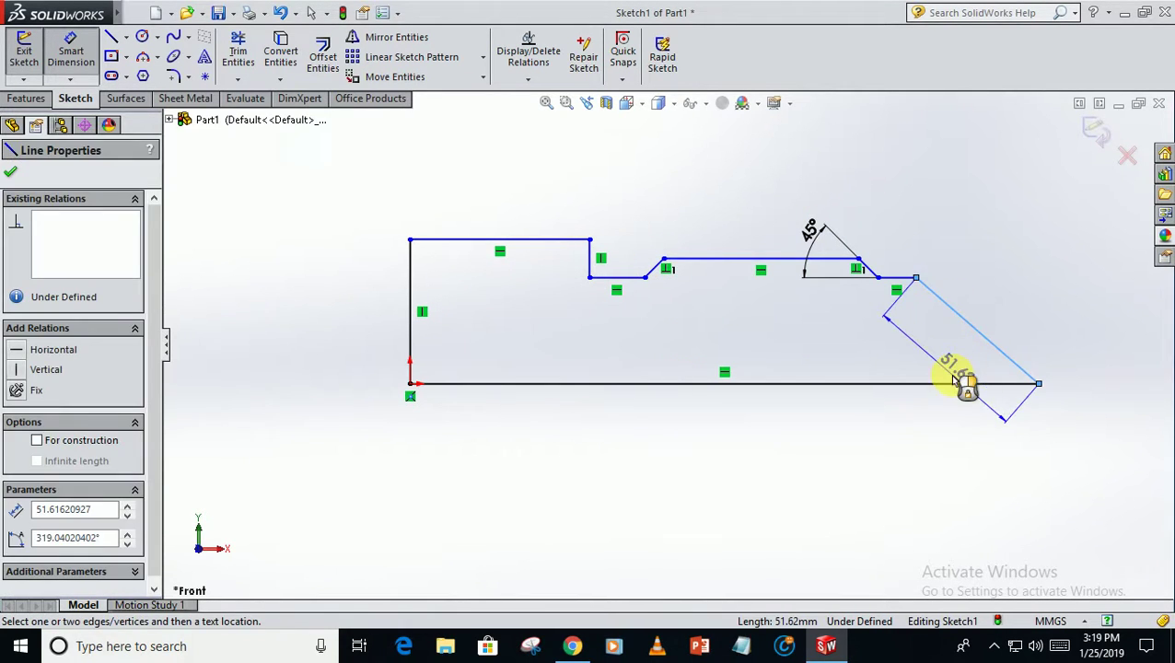
click(959, 383)
click(873, 341)
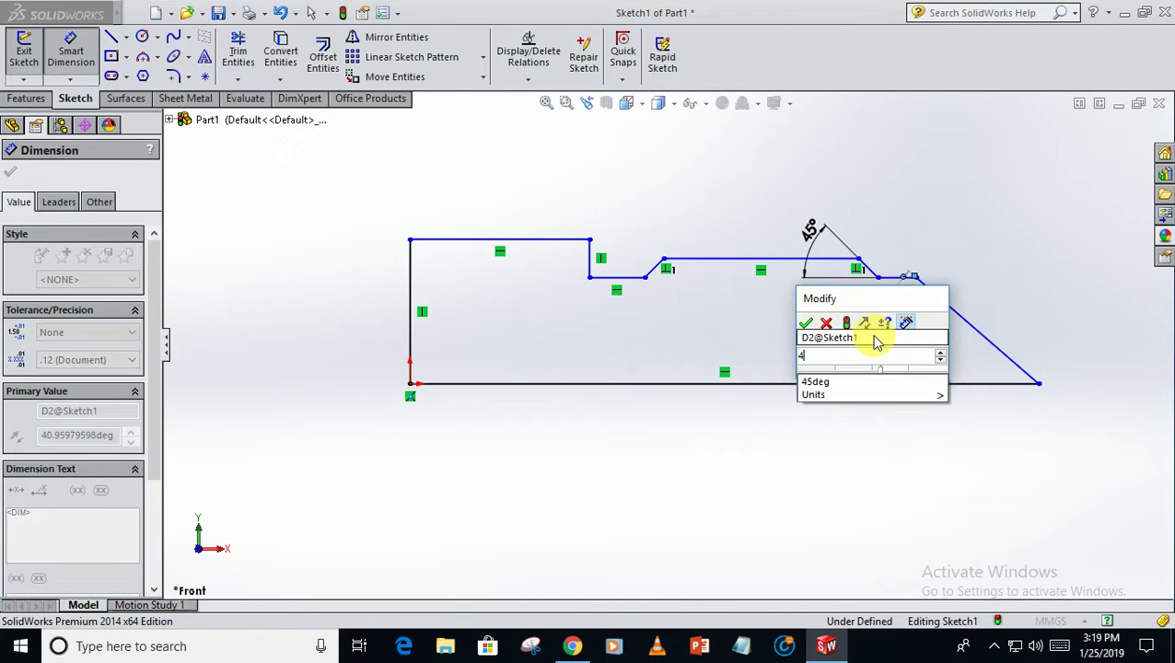
text(45)
key(Return)
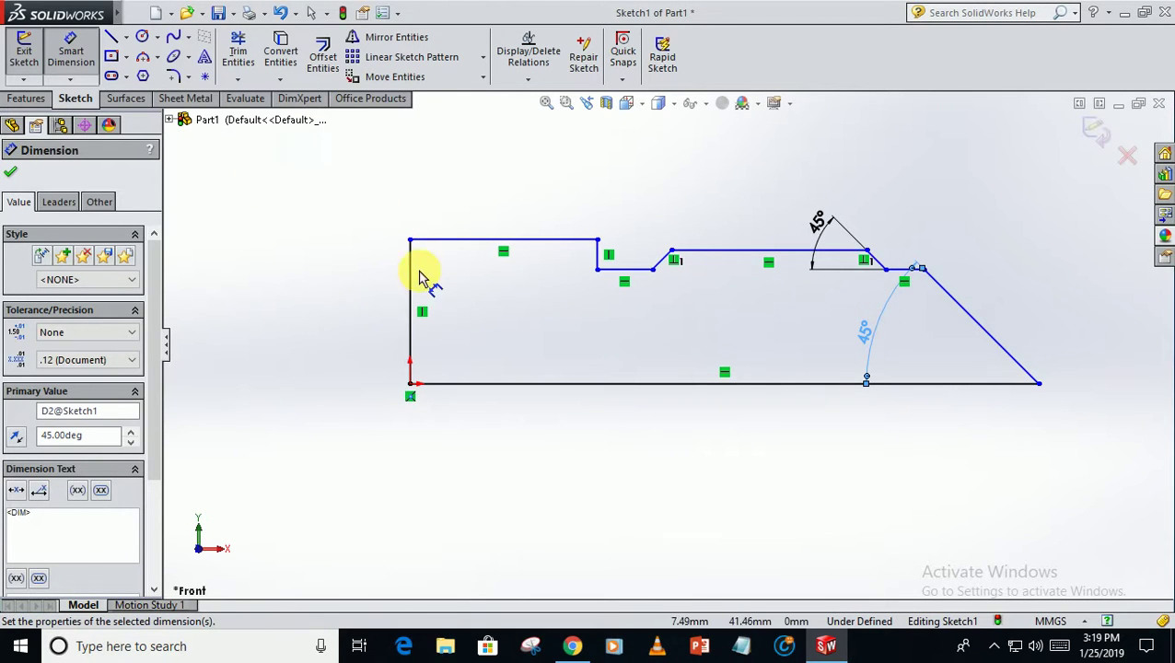
Step: Dimension the left edge height to 47 mm and the groove depth to 11 mm
click(408, 302)
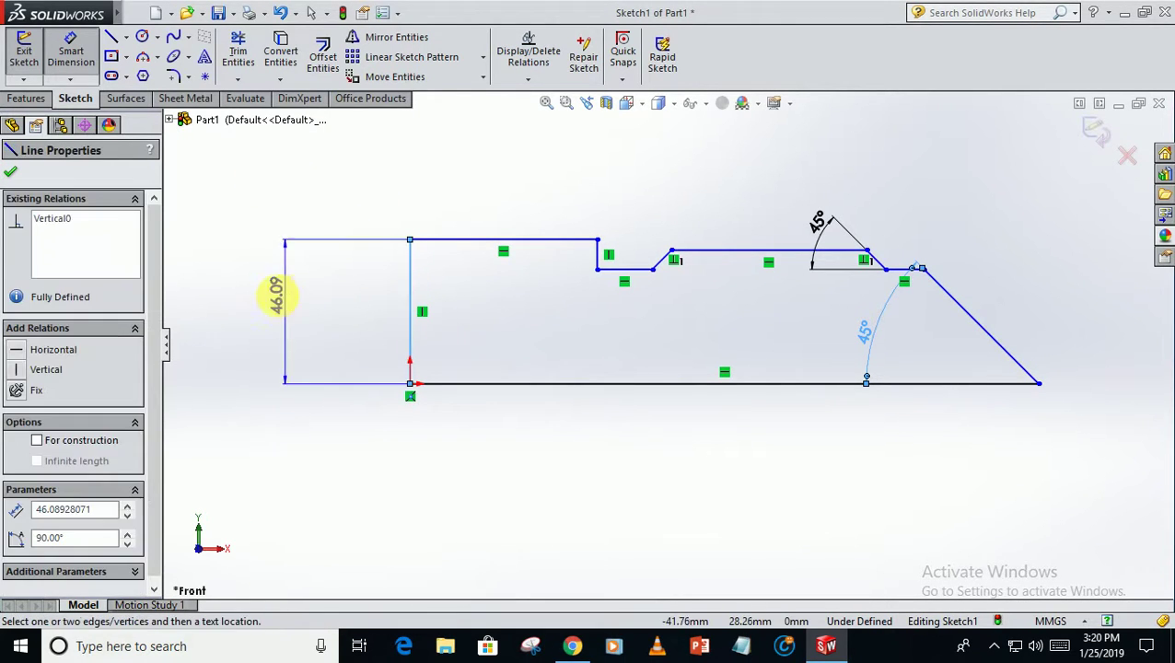
click(279, 297)
text(47)
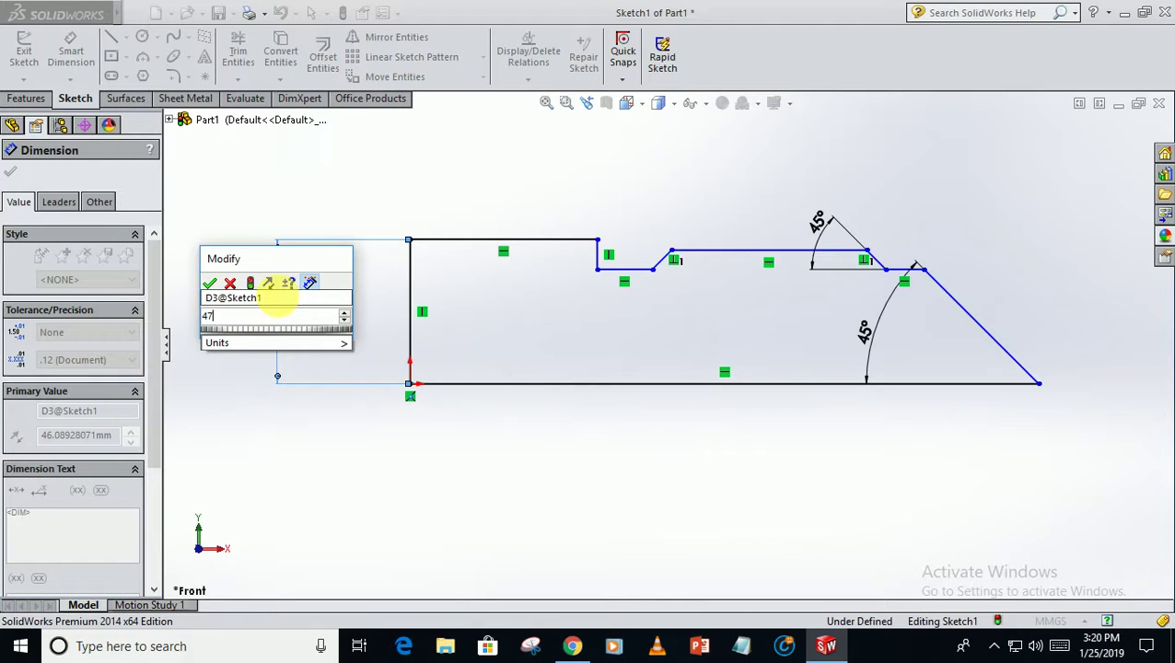
key(Return)
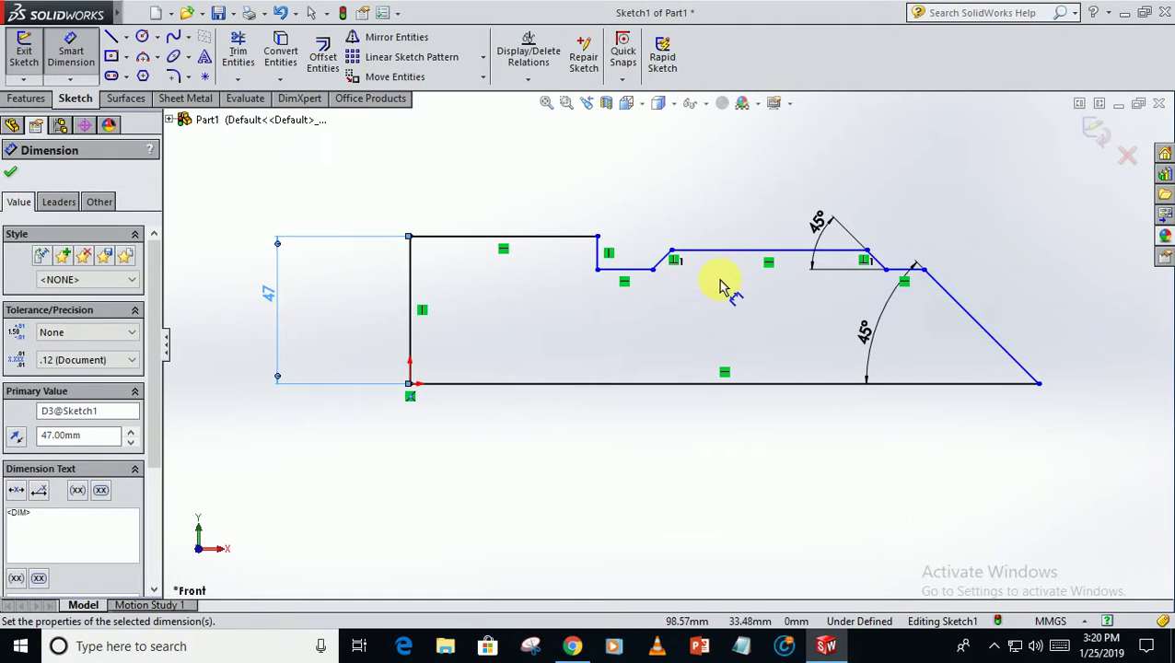
click(599, 254)
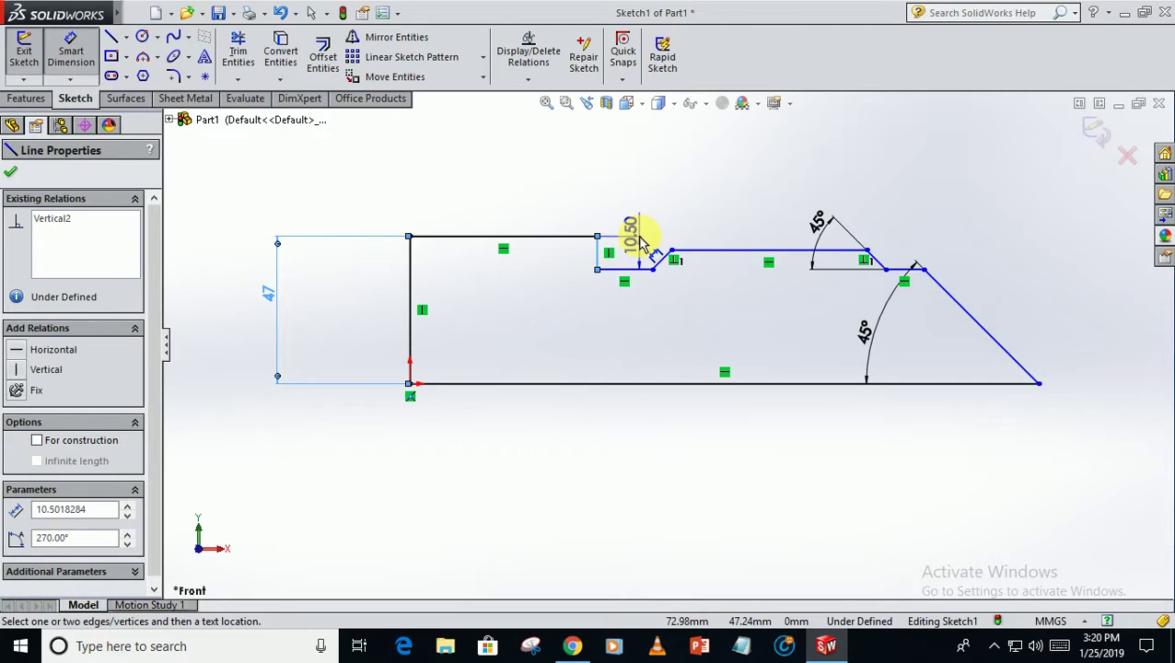
click(642, 241)
text(11)
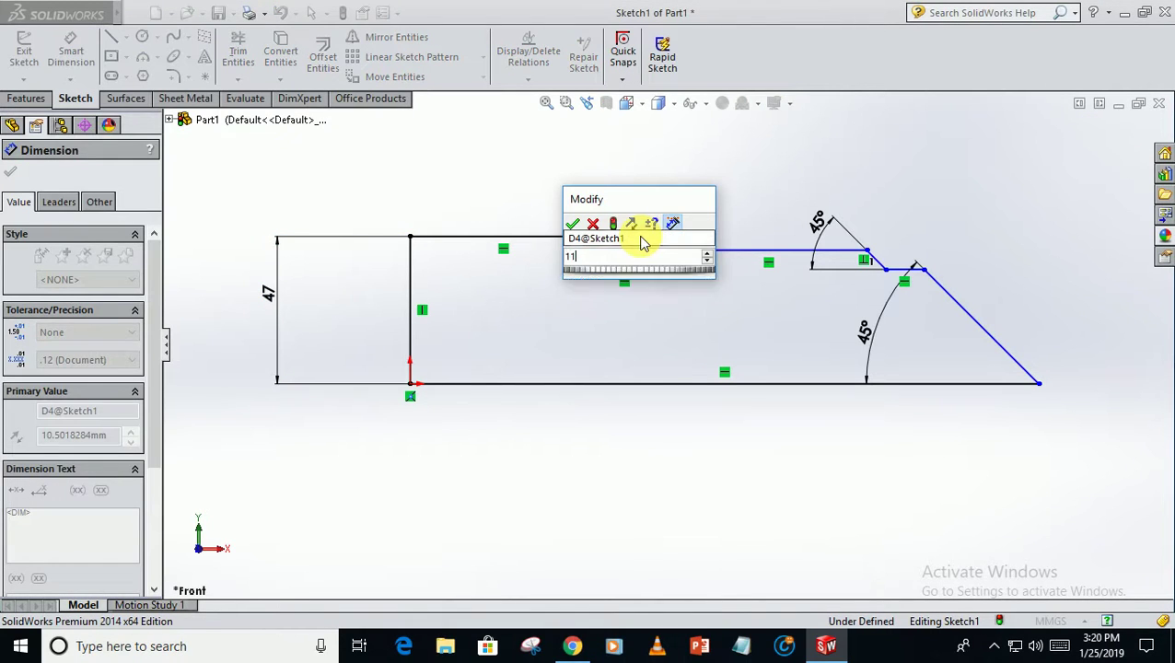
key(Return)
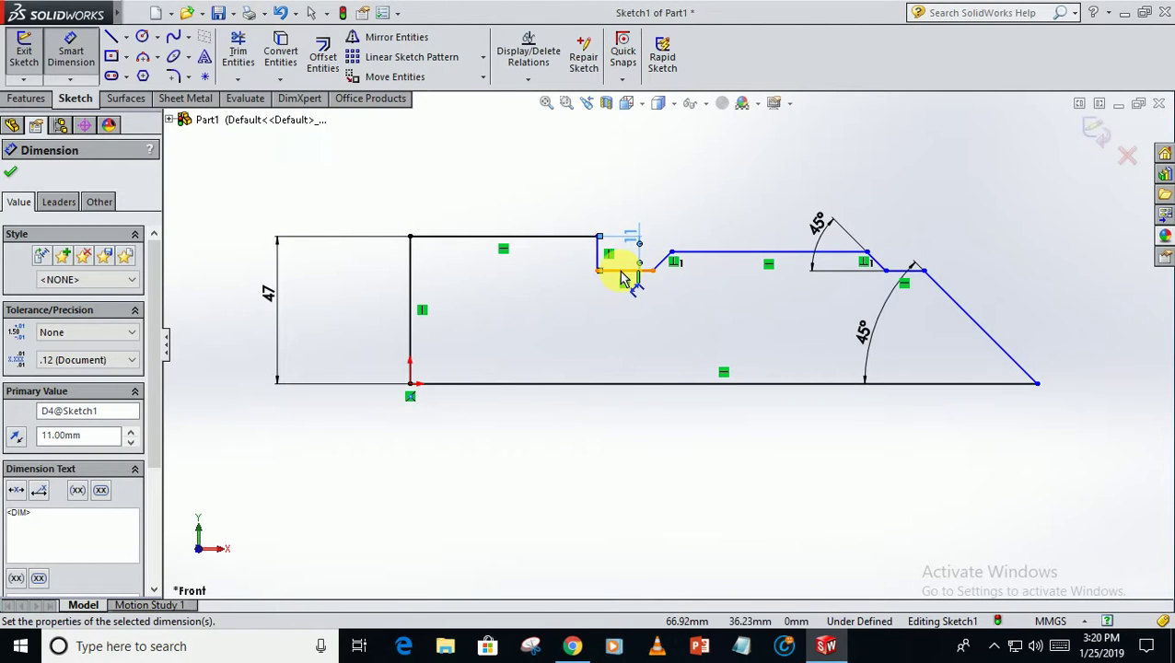
Step: Dimension the groove width at 20 mm and the shank length at 67 mm
click(621, 270)
click(631, 465)
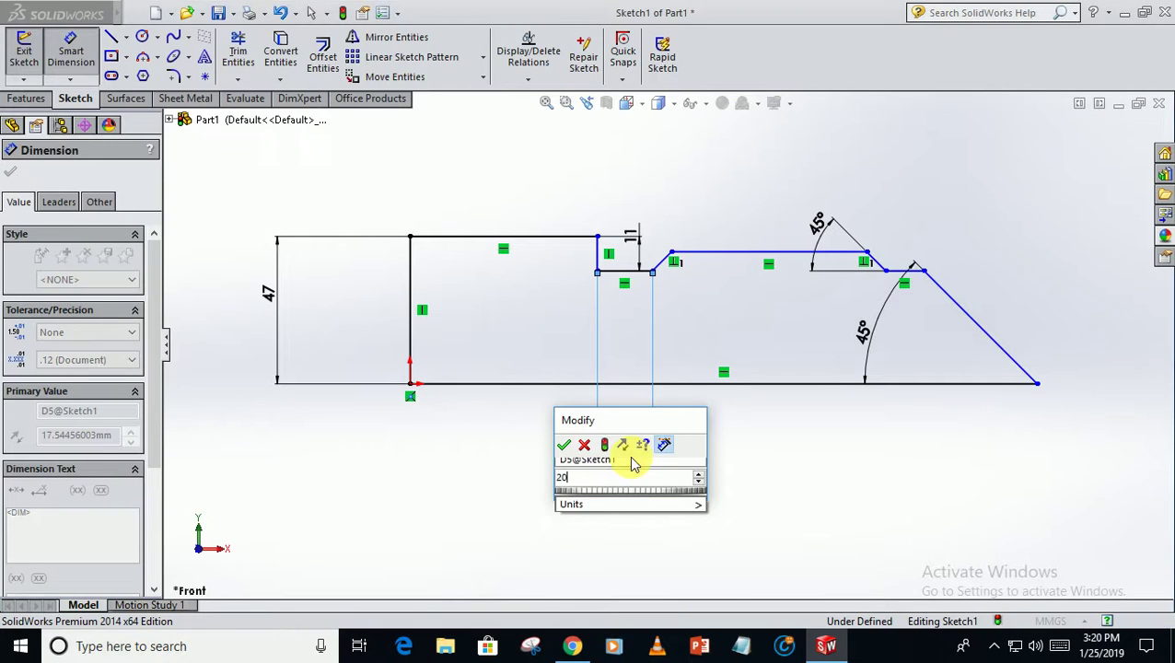
key(Return)
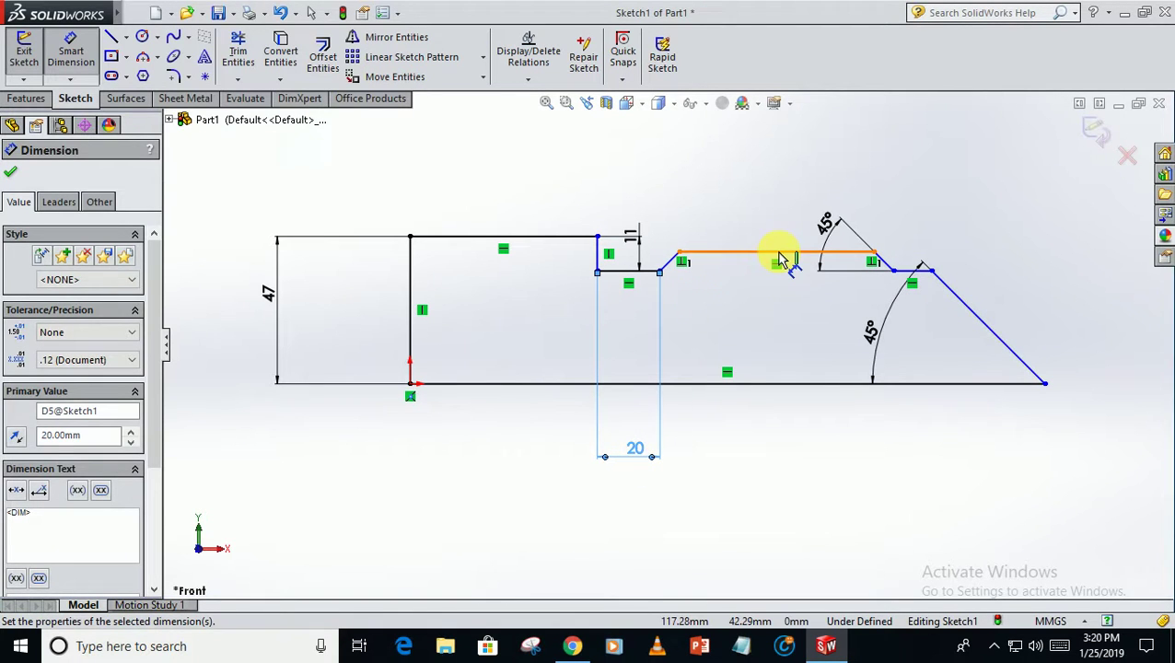
click(781, 259)
click(836, 503)
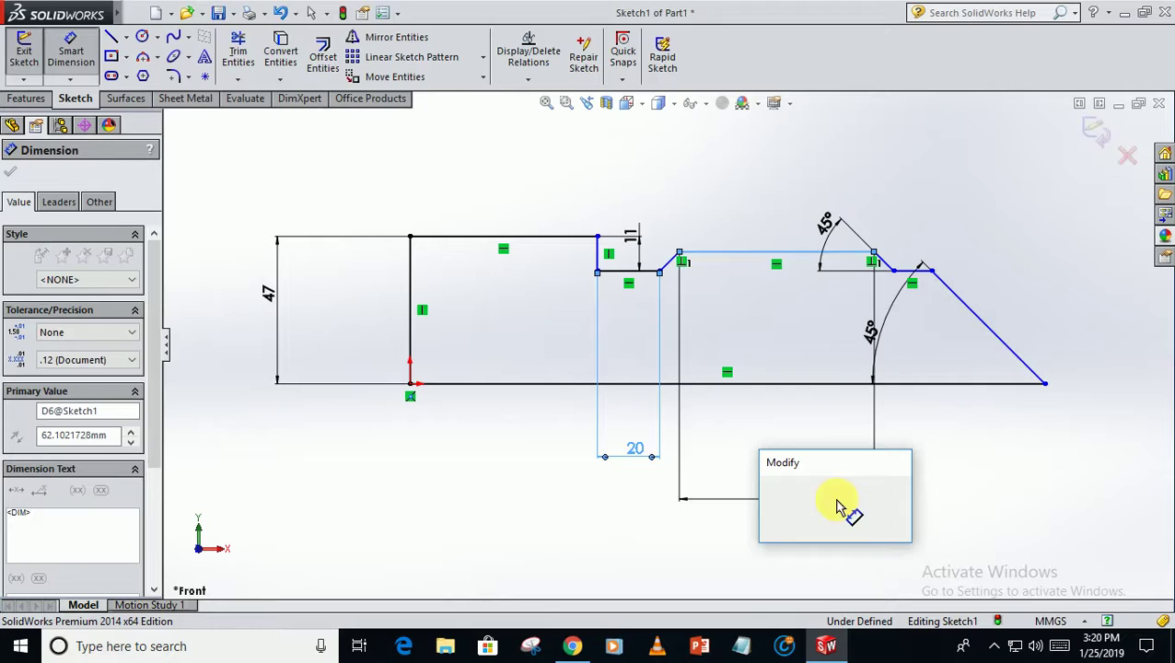
text(3)
key(BackSpace)
text(63)
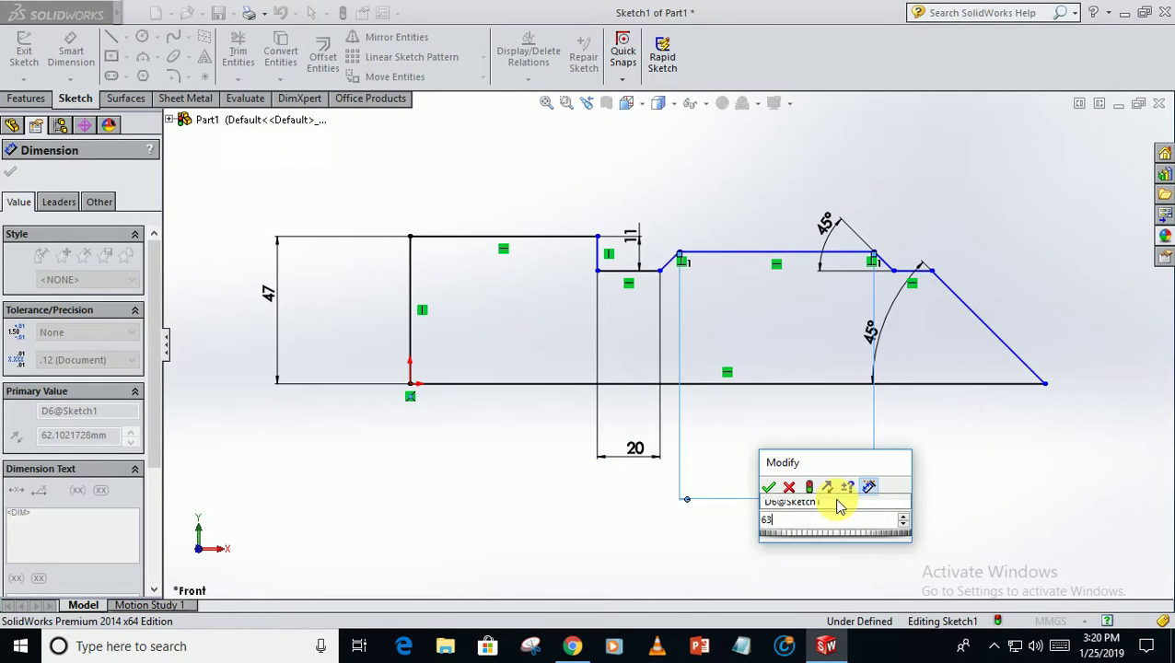
key(Return)
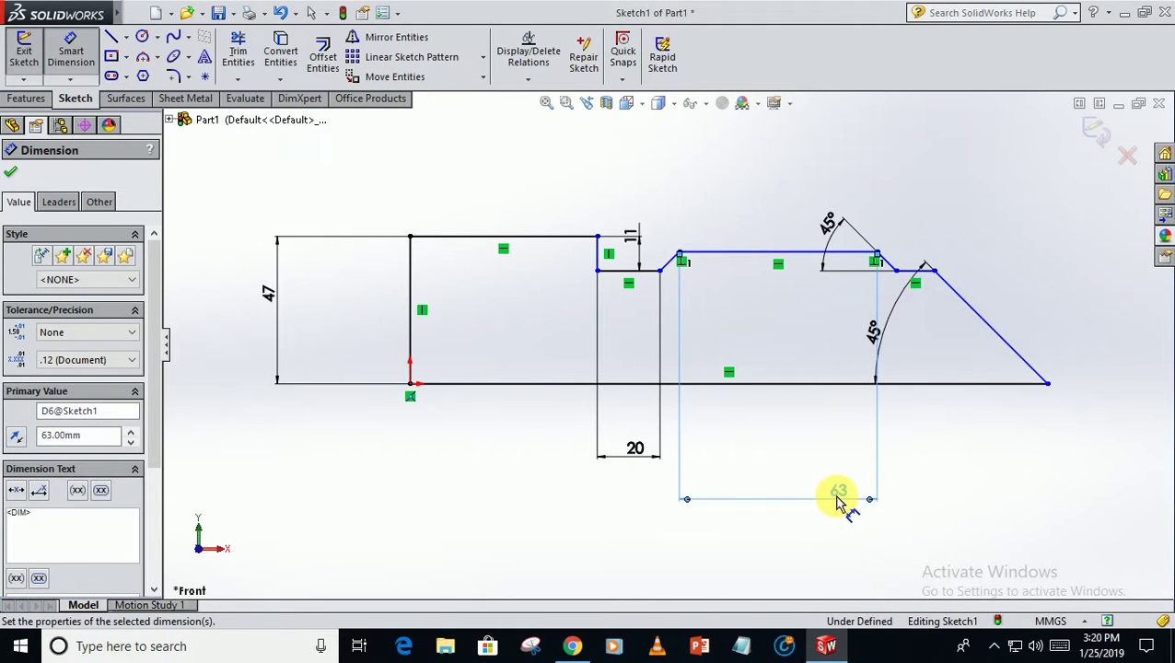
double_click(842, 494)
text(6)
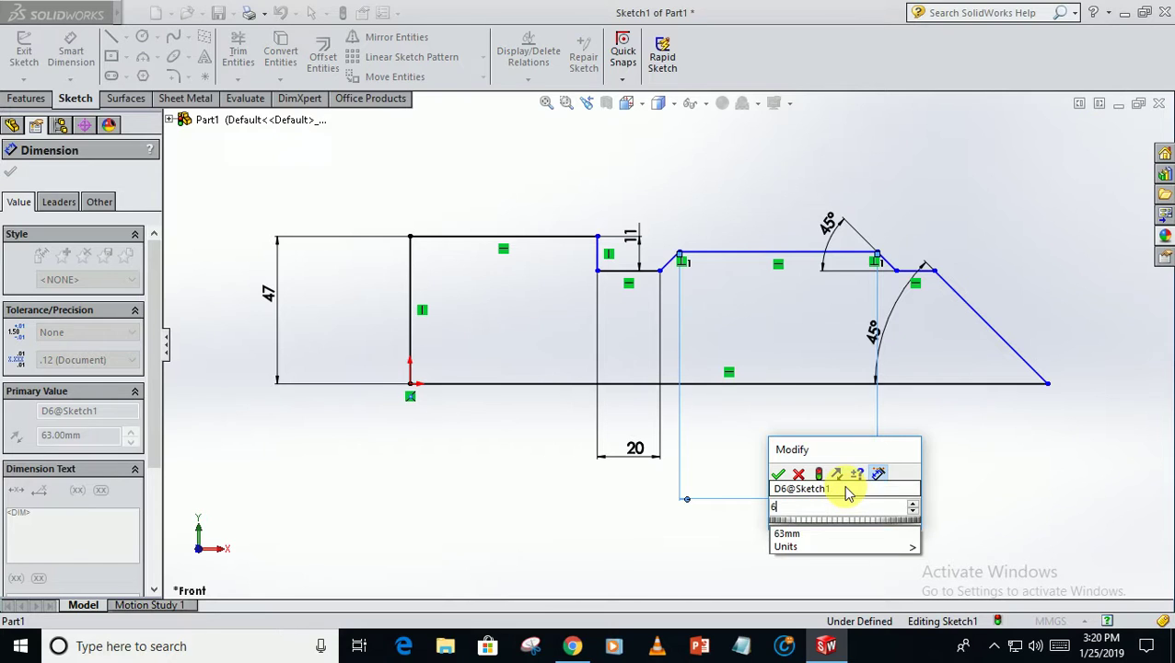
text(7)
key(Return)
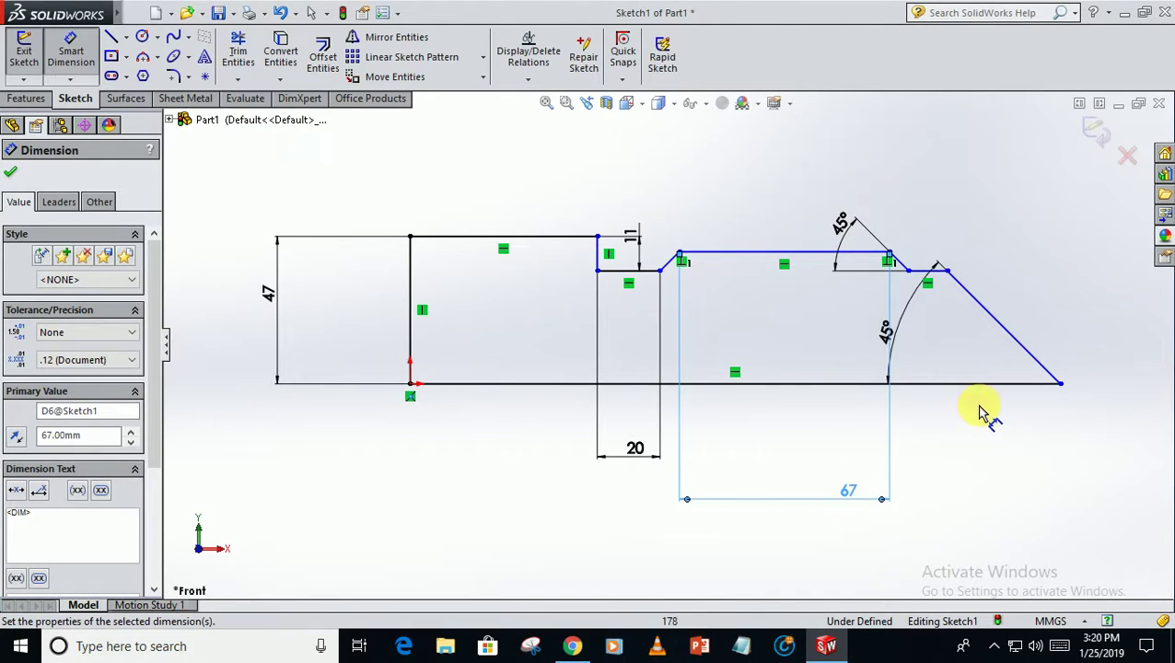
Step: Dimension the 13 mm tip step and place an offset dimension between shank and groove lines
click(937, 276)
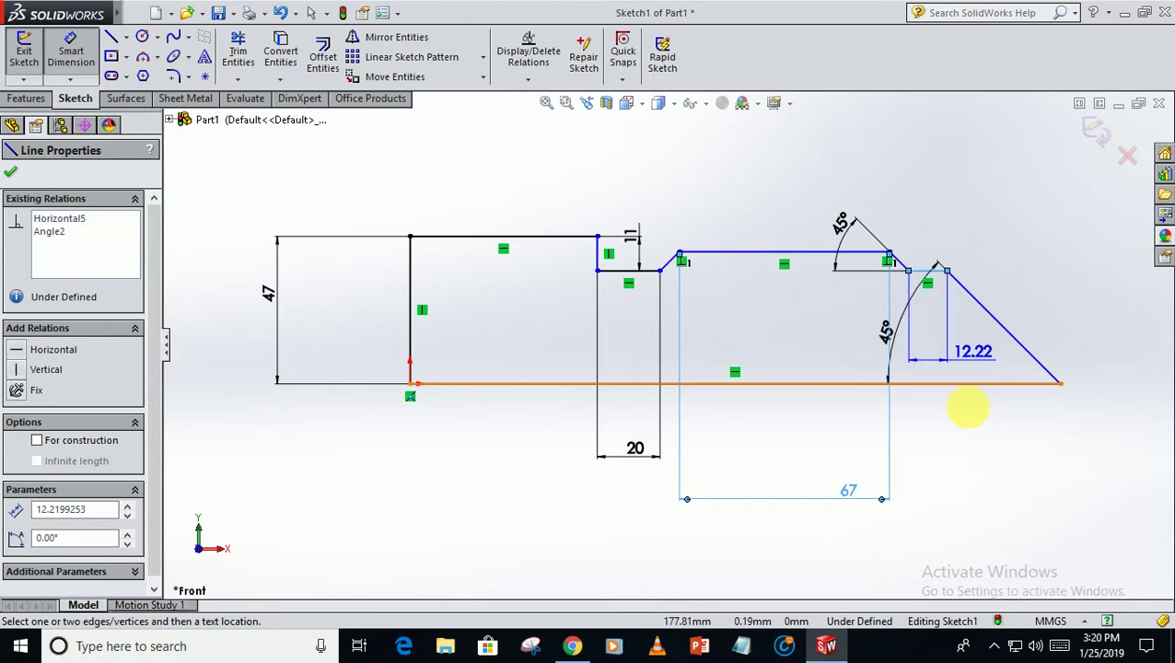
click(969, 501)
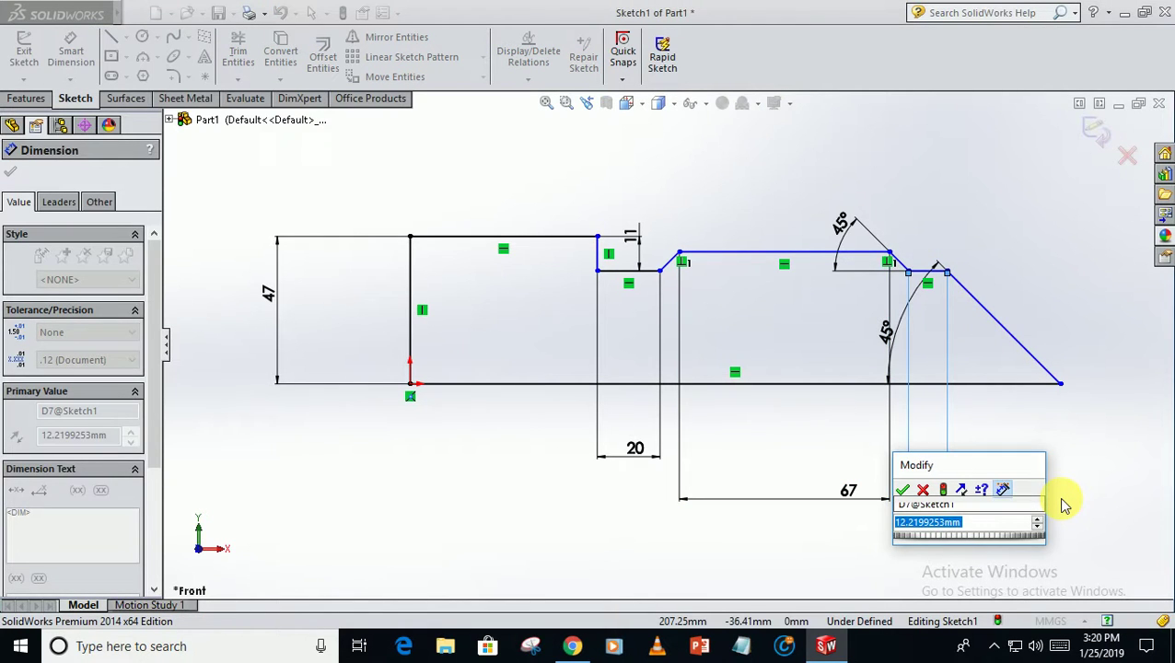
text(13)
key(Return)
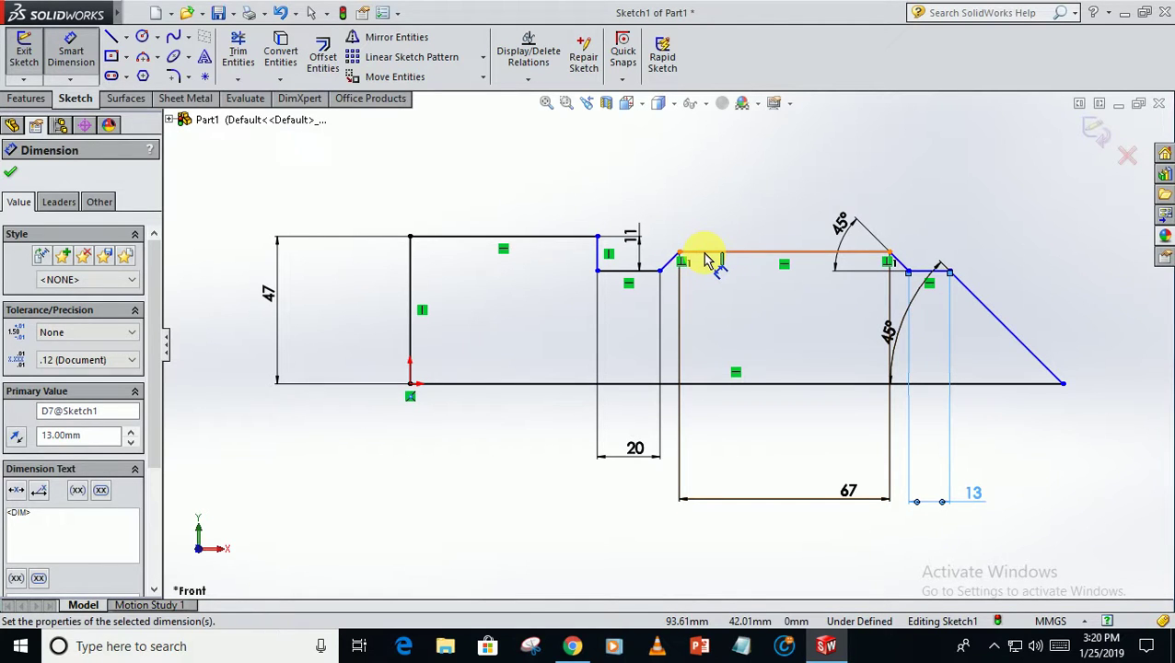
click(707, 259)
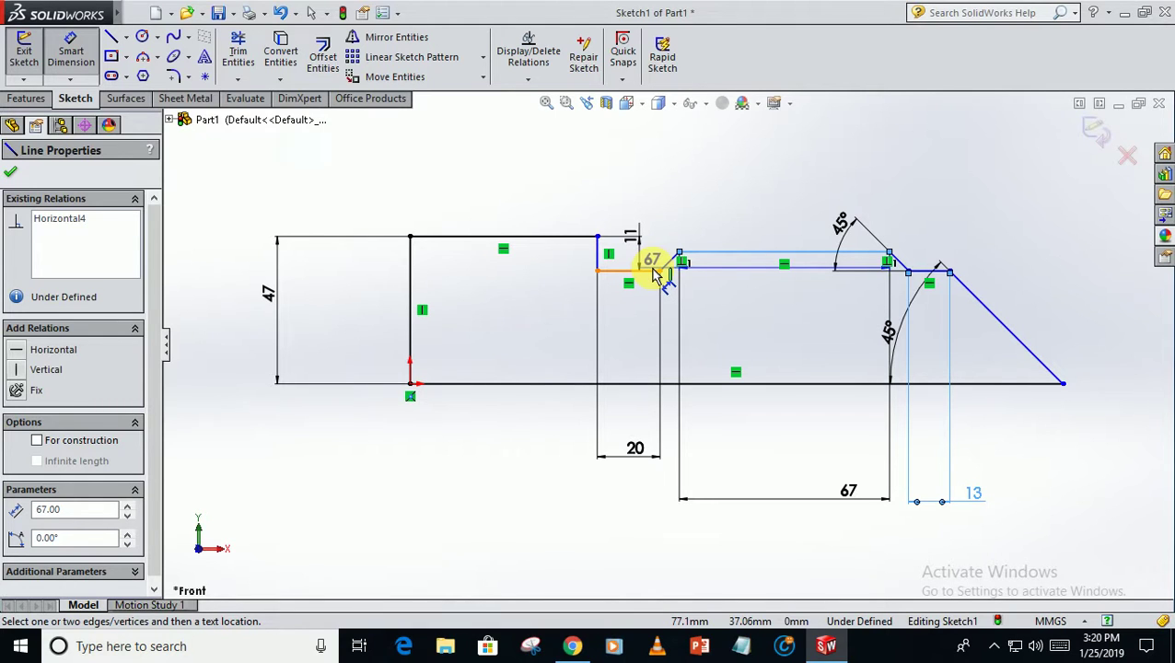
click(651, 272)
click(1101, 281)
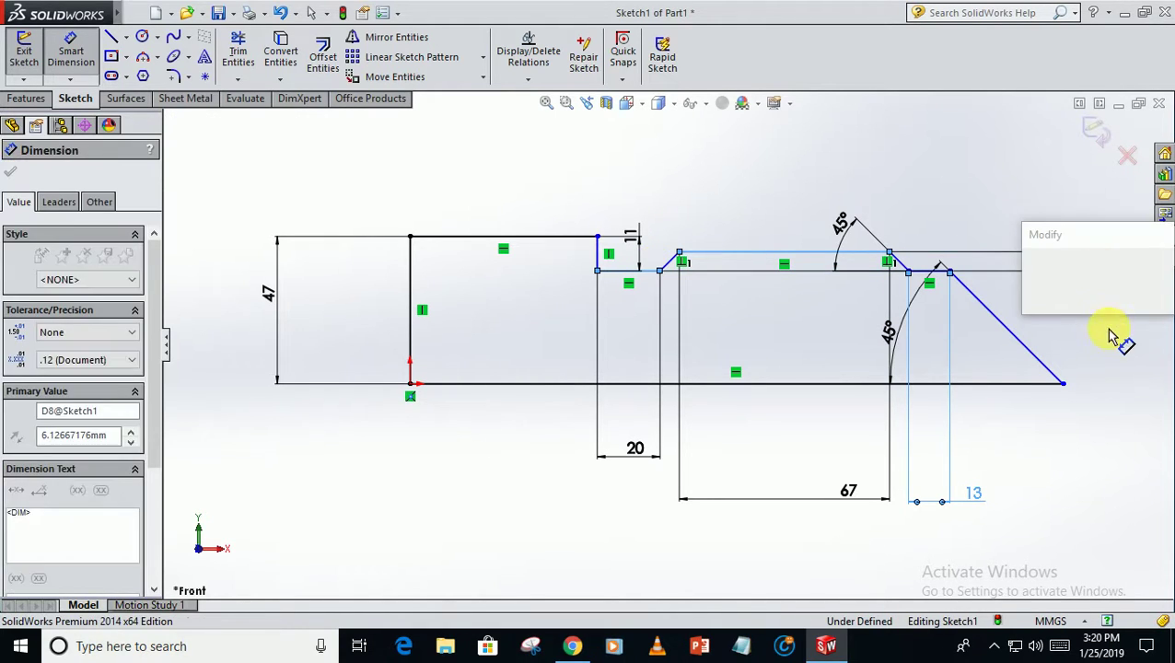
Step: Set the line offset to 7 mm and make the two short step lines collinear
text(7)
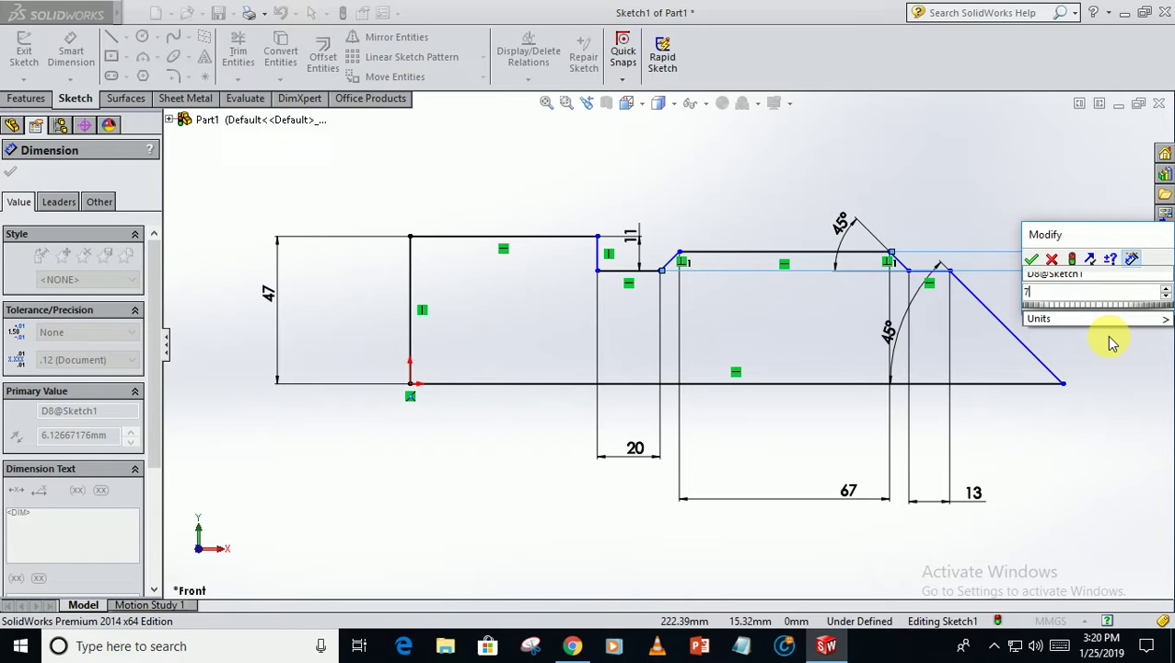
key(Return)
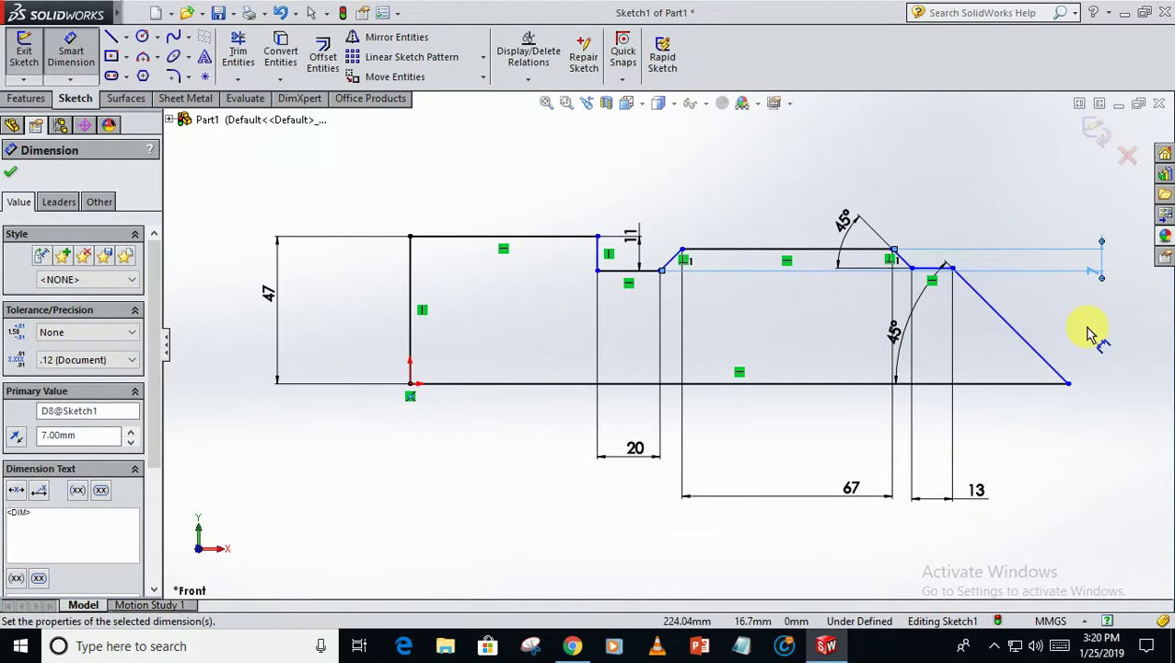
click(73, 38)
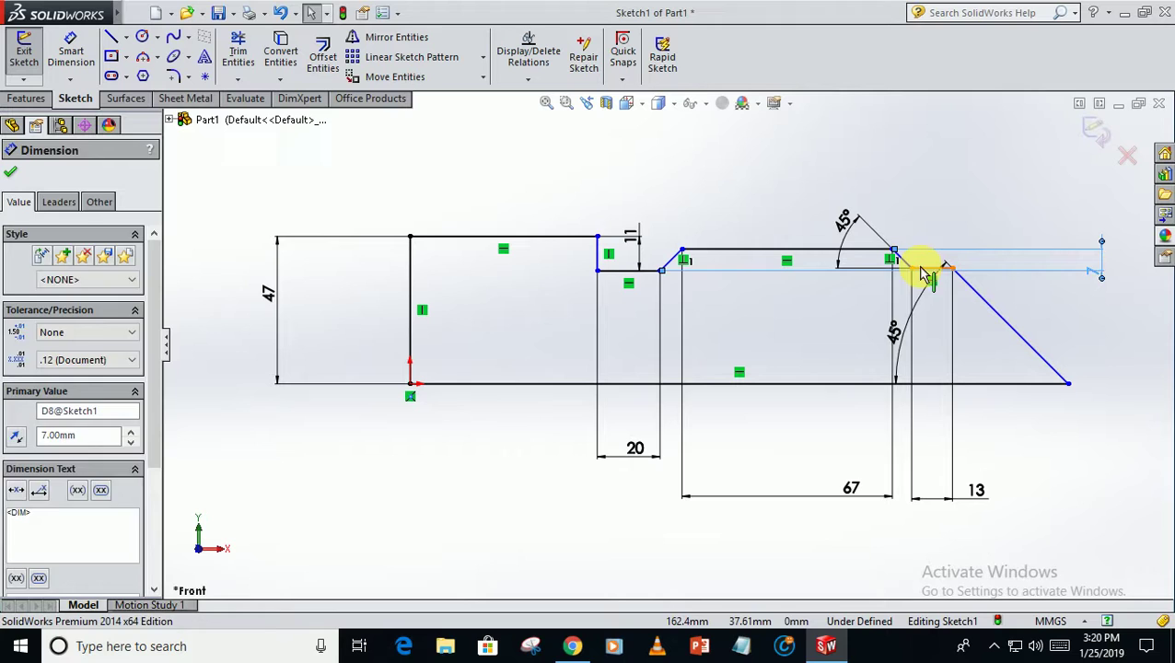
click(921, 269)
ctrl+click(625, 271)
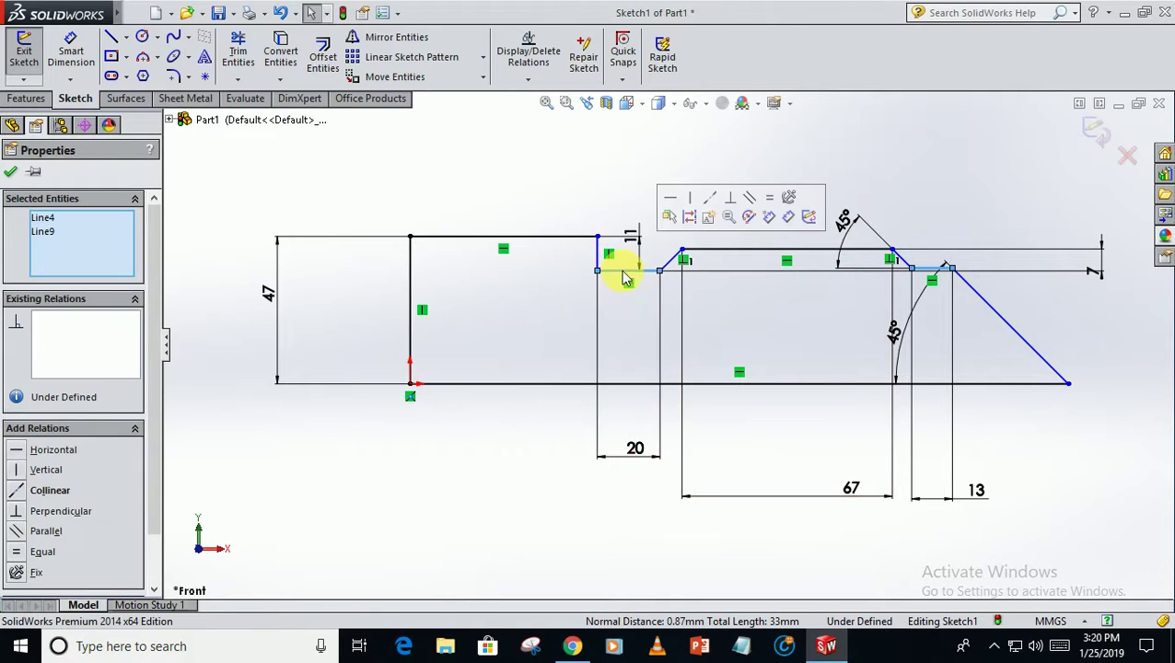
click(709, 198)
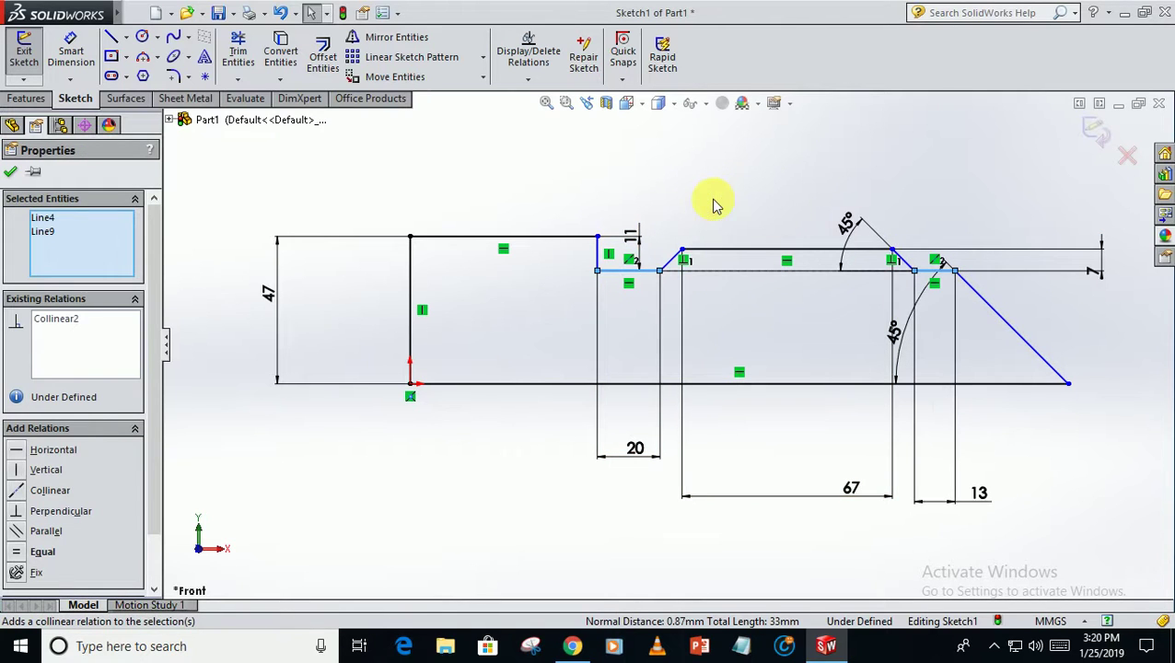
click(10, 171)
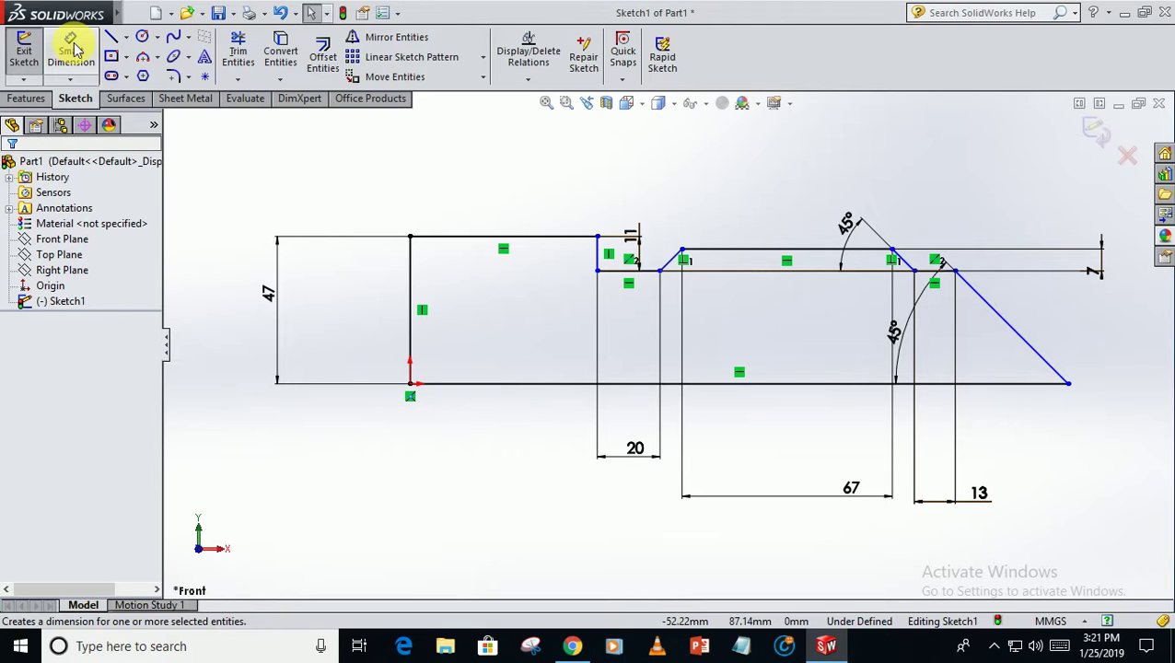
Step: Nudge the step corner point and dimension the head's top line to 63 mm
click(655, 273)
drag(646, 269, 671, 260)
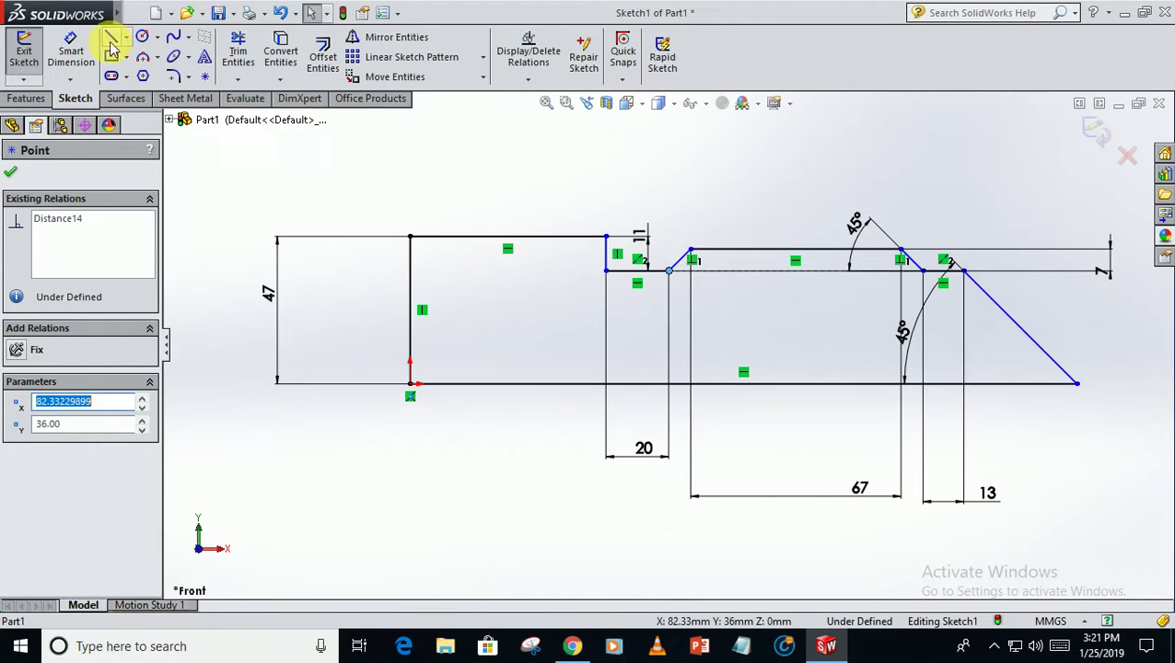
click(72, 52)
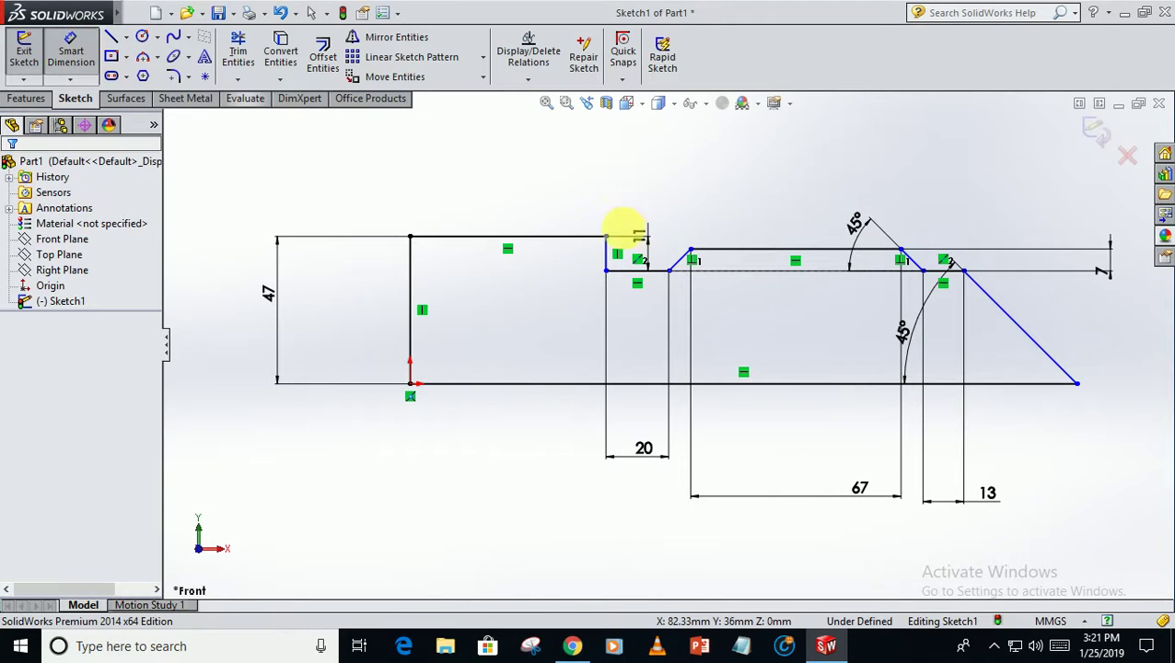
click(497, 237)
click(517, 179)
text(6)
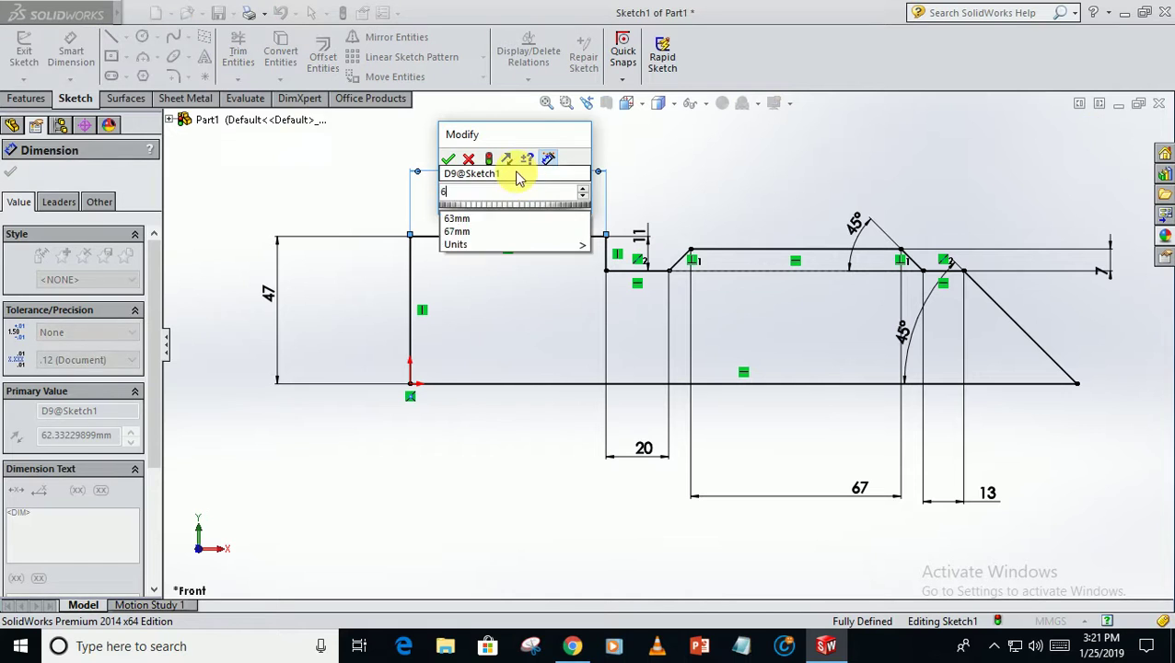
text(3)
key(Return)
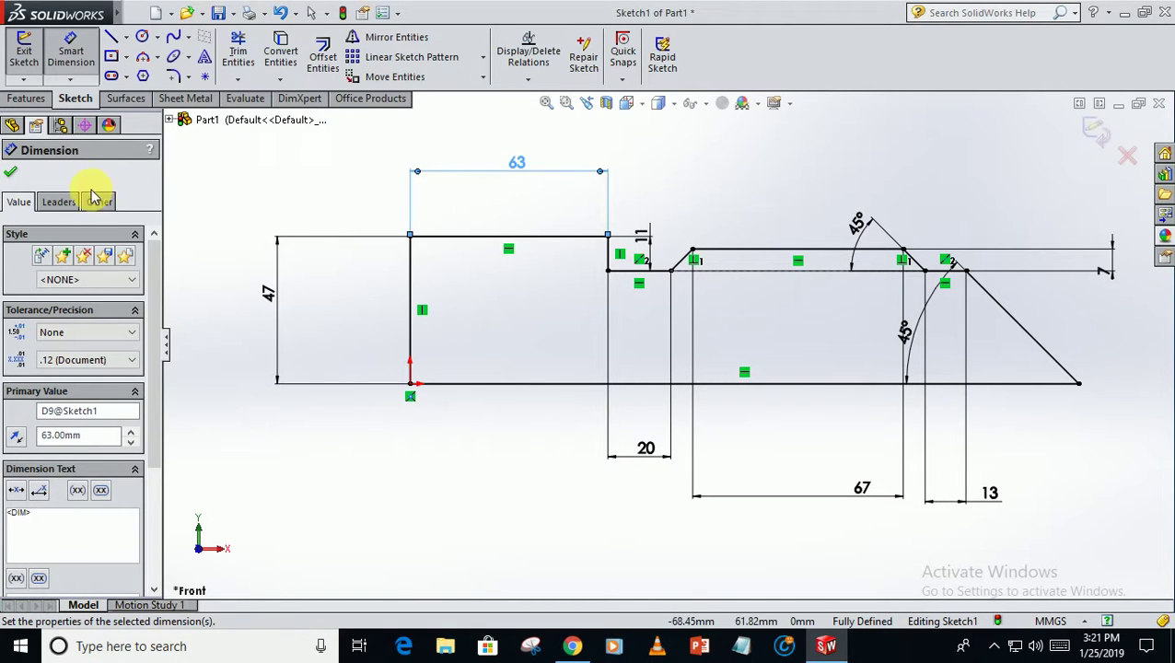
click(14, 175)
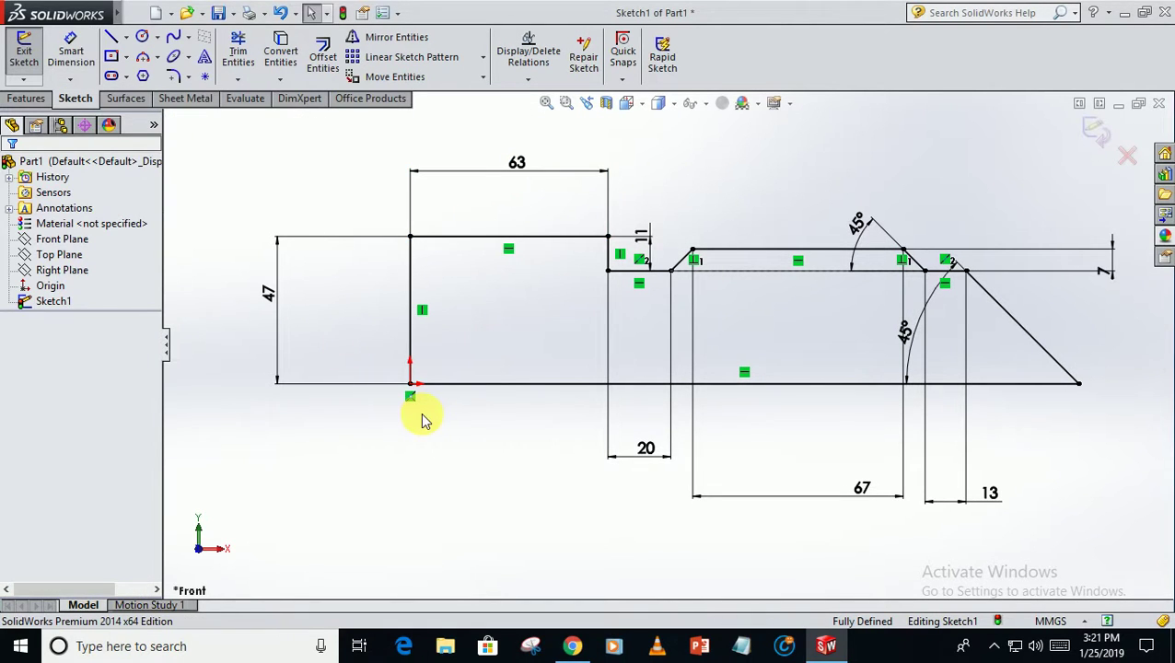
Step: Revolve the profile 360° about its bottom line to form Revolve1, then orbit to inspect it
click(6, 97)
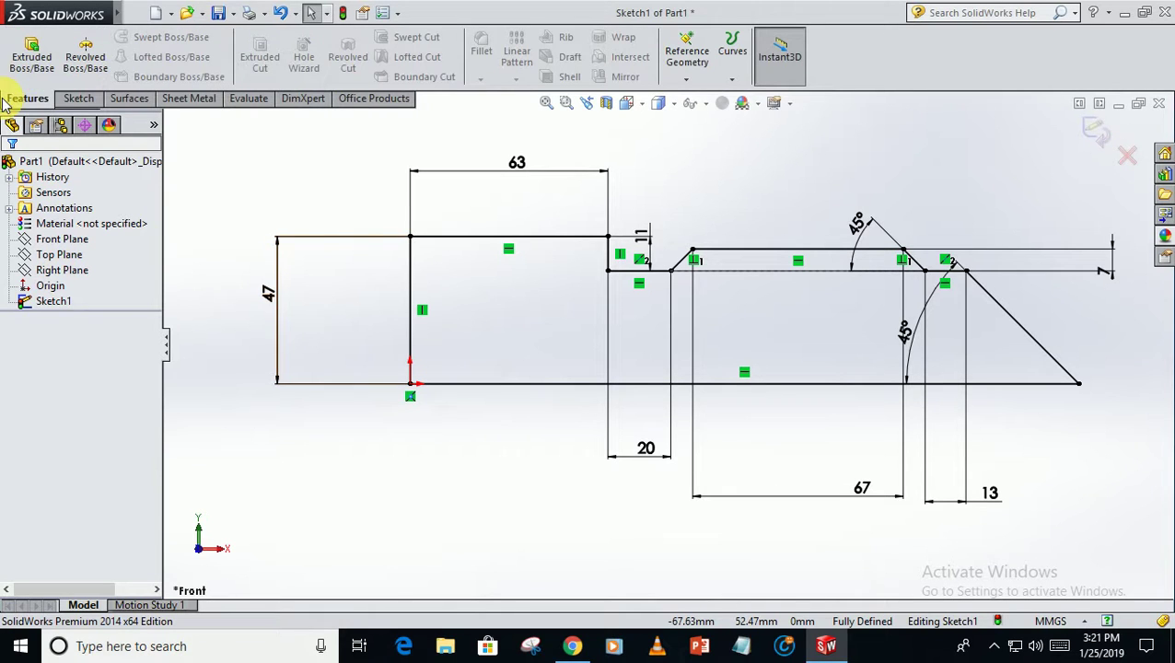
click(85, 56)
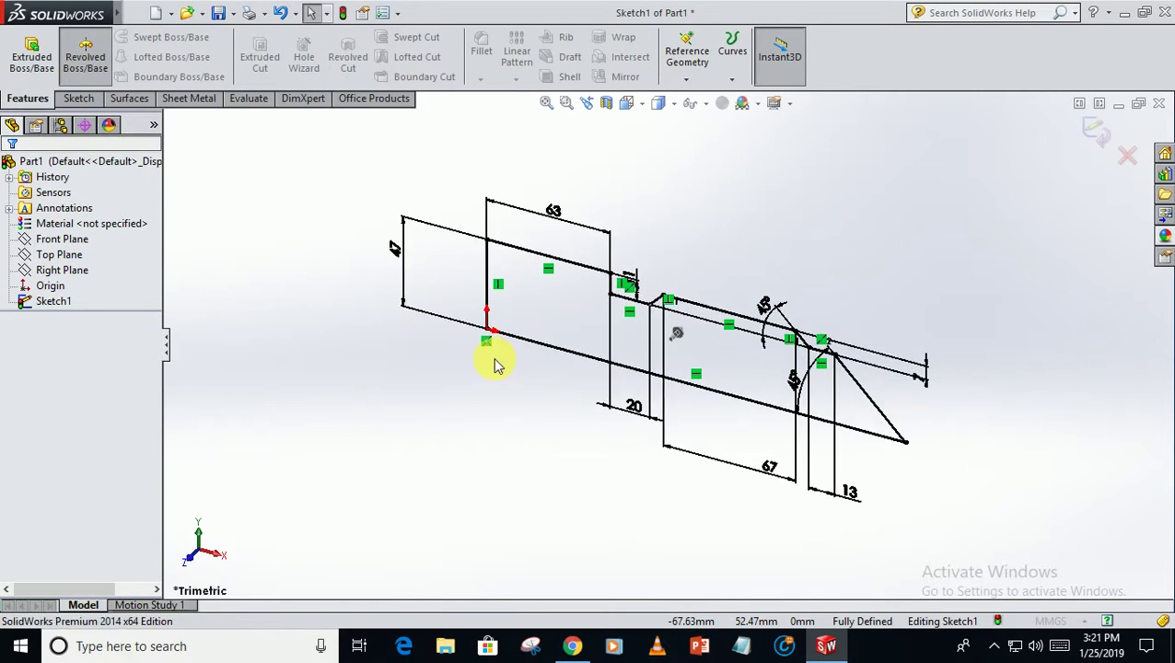
click(506, 333)
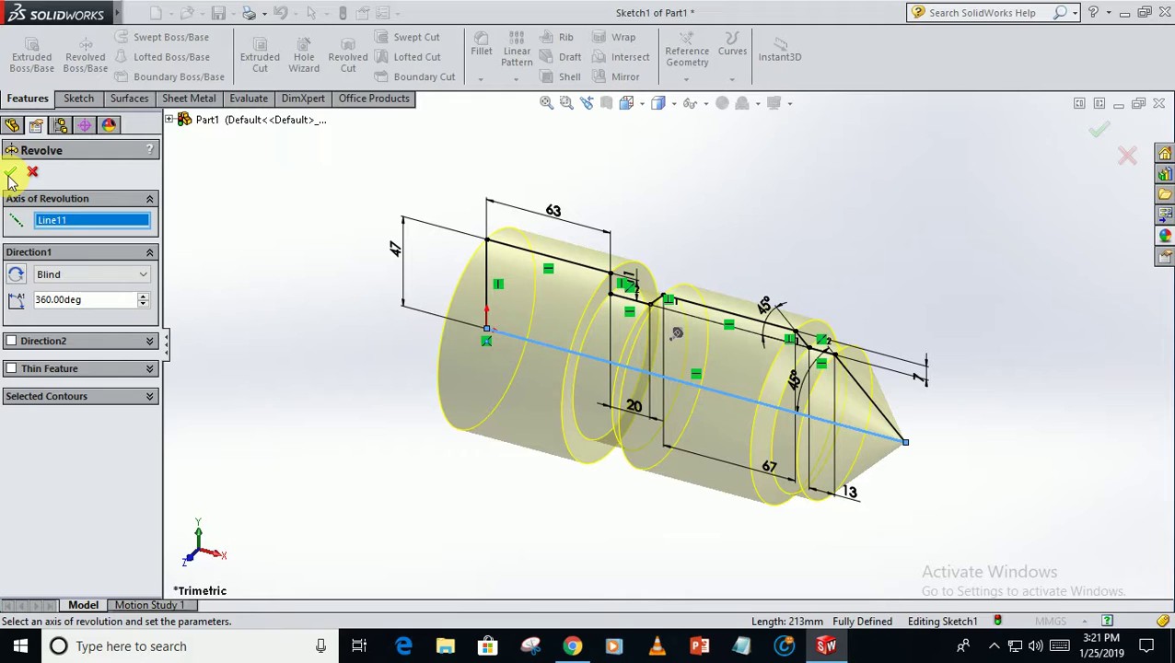
click(10, 173)
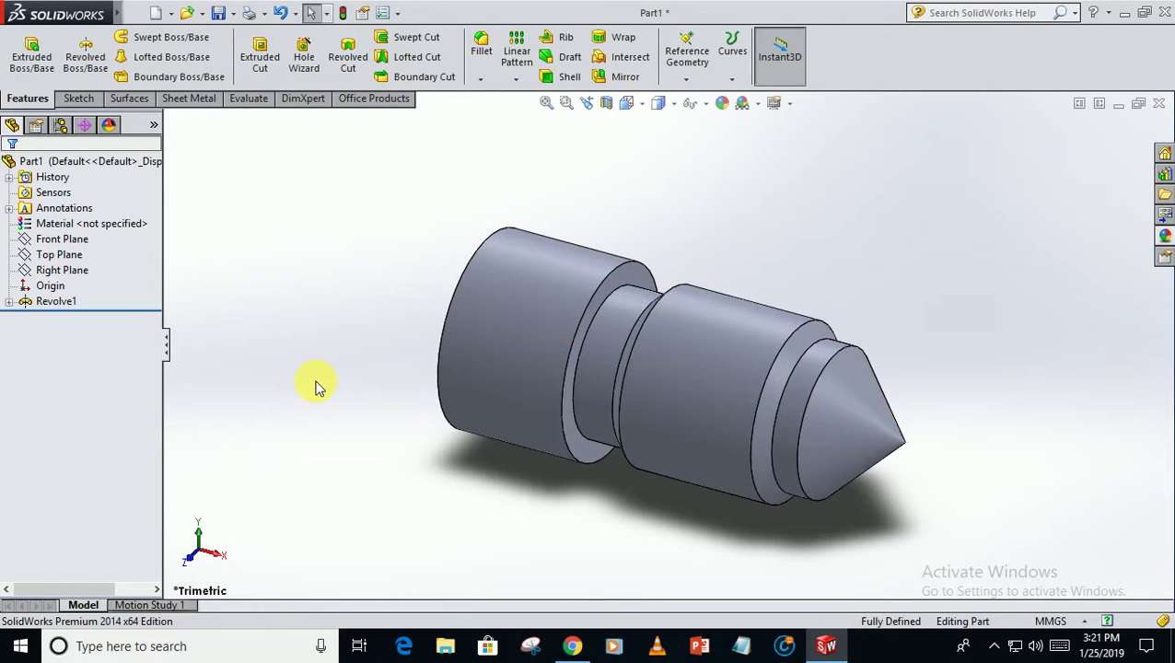
middle_drag(315, 386, 315, 427)
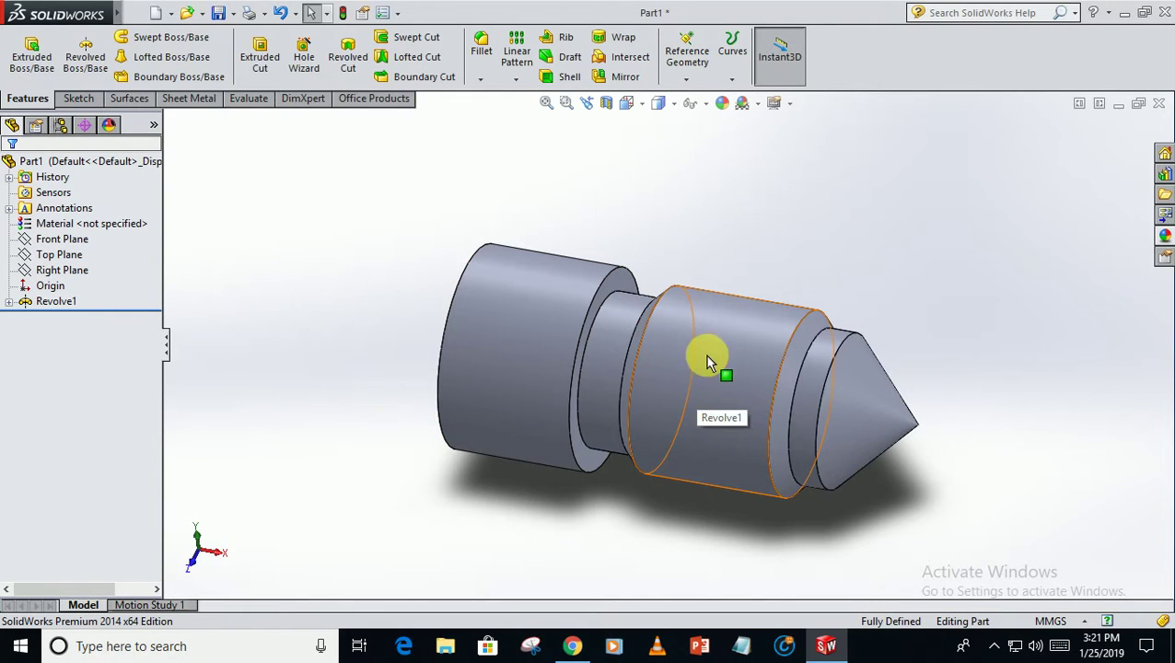
middle_drag(359, 466, 513, 377)
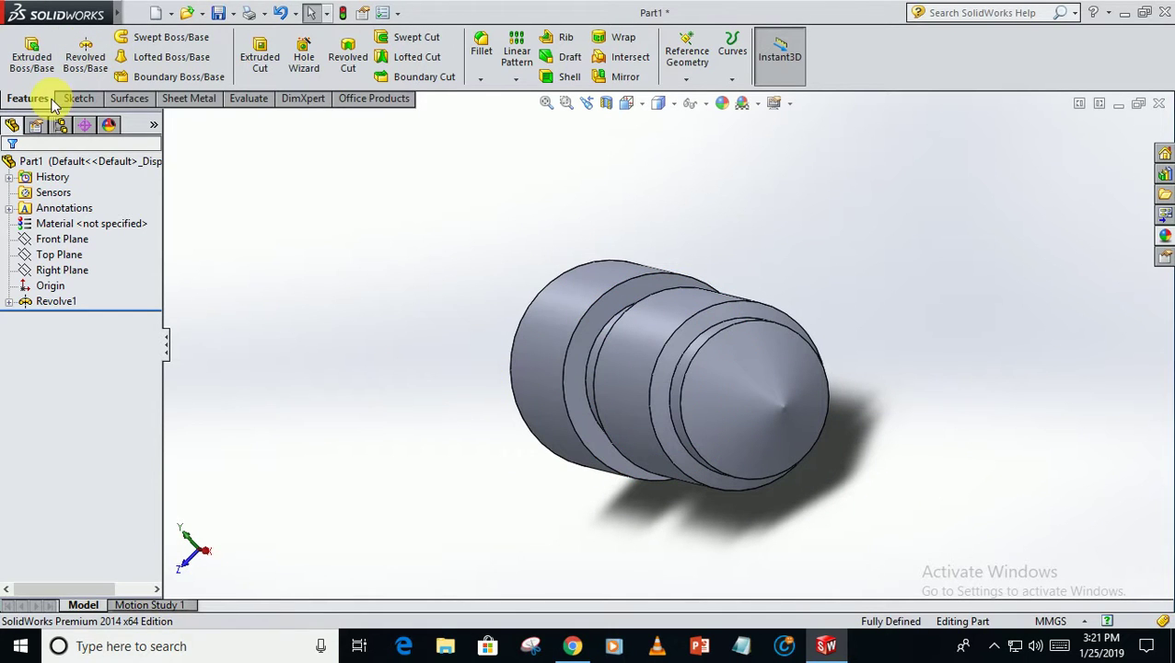
Step: Create Plane1 offset 20 mm from the screw blank's shoulder face
click(687, 76)
click(702, 97)
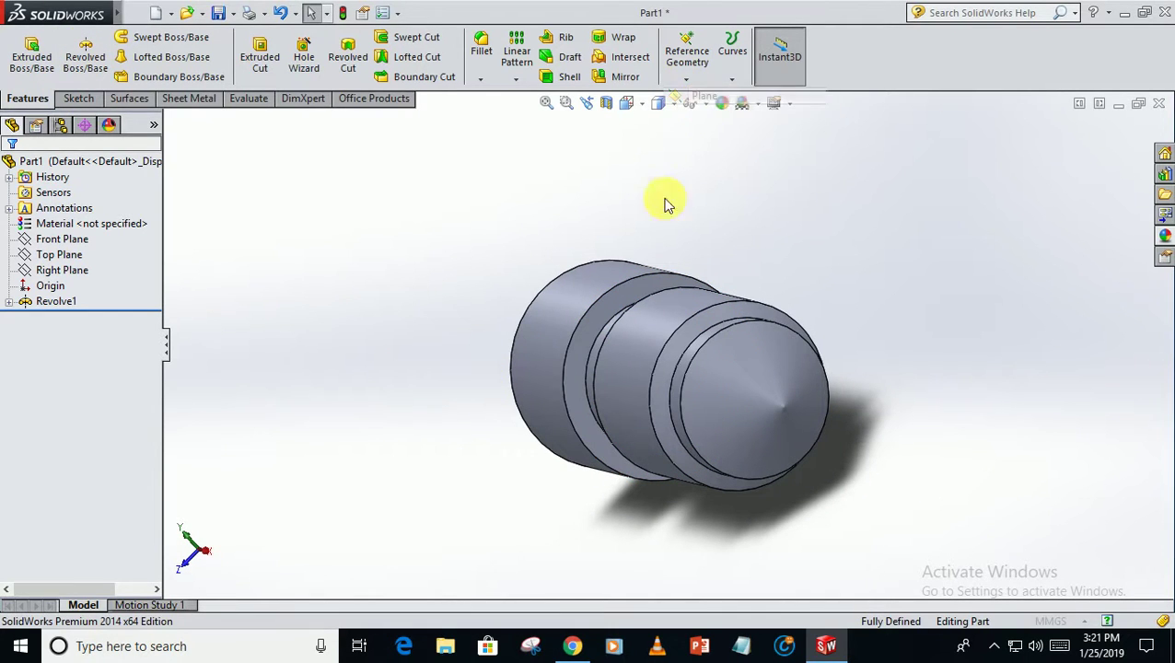
click(611, 306)
middle_drag(383, 304, 313, 341)
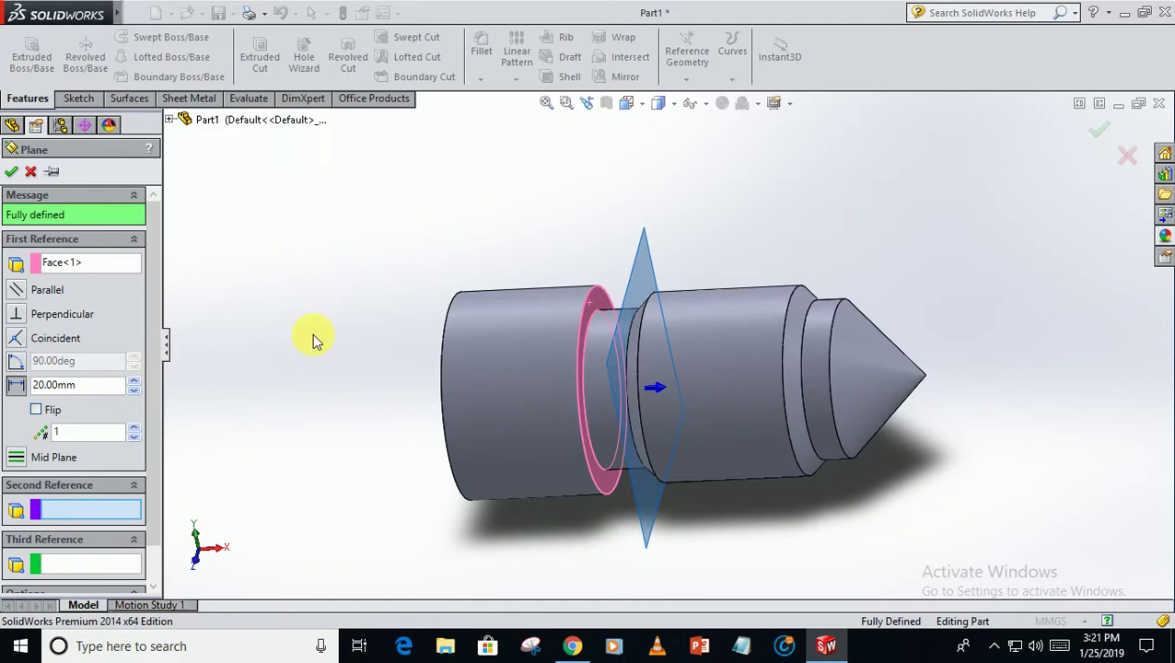
click(12, 173)
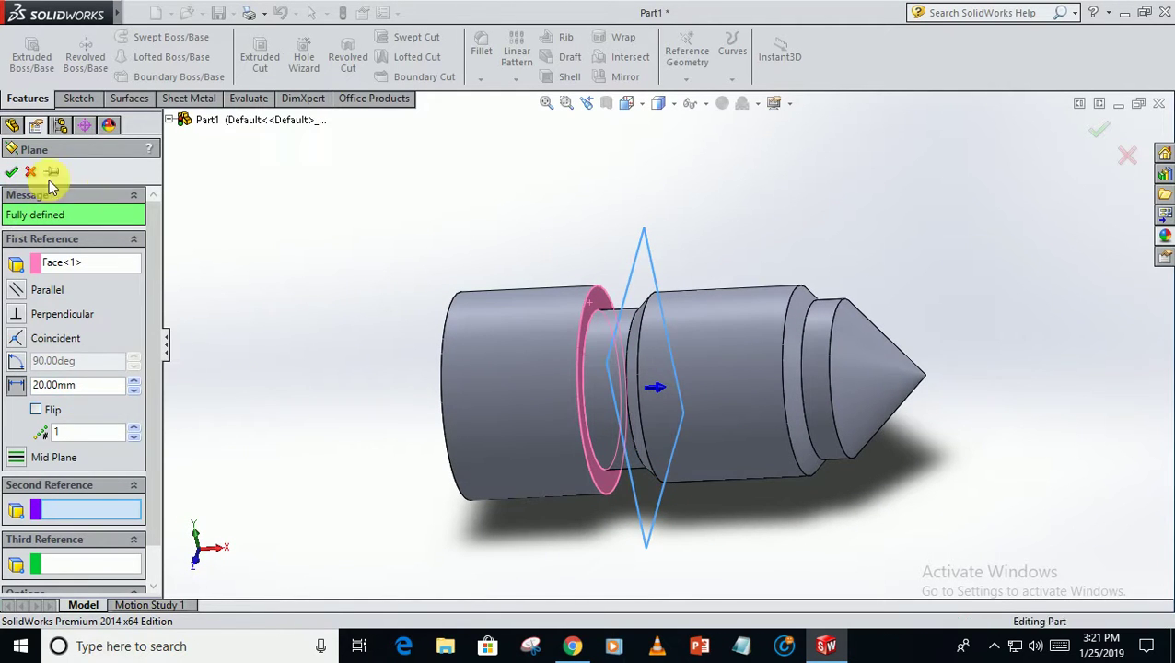
right_click(58, 324)
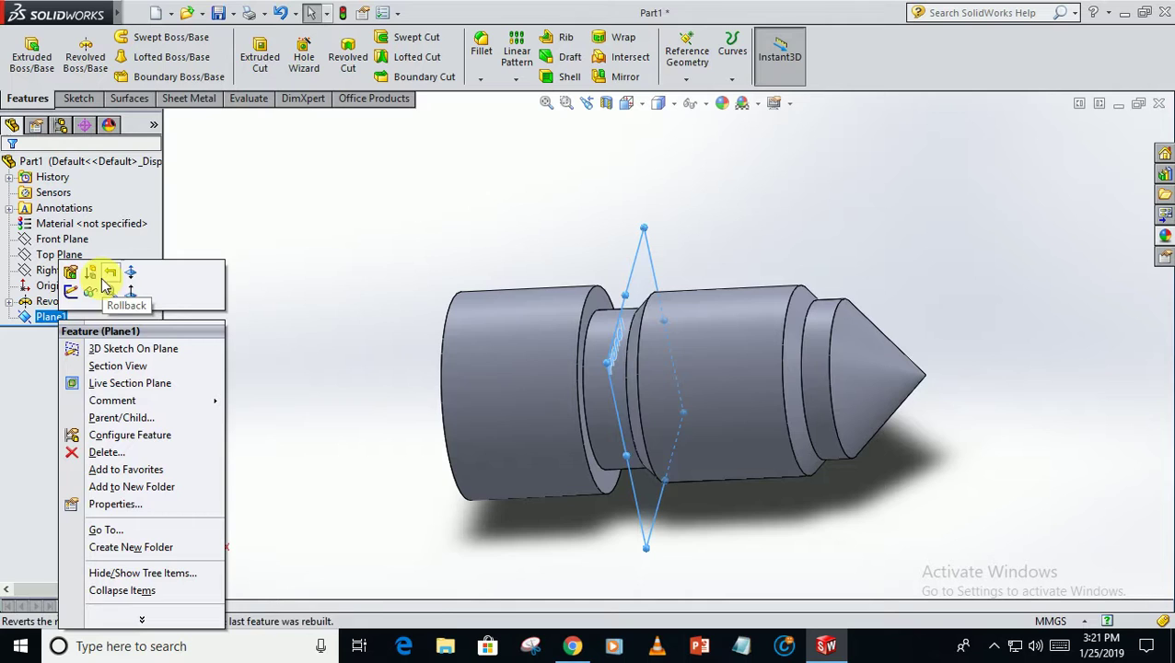
Step: Sketch on Plane1 viewed normal and convert the outer circular edge into an 86 mm circle
click(74, 304)
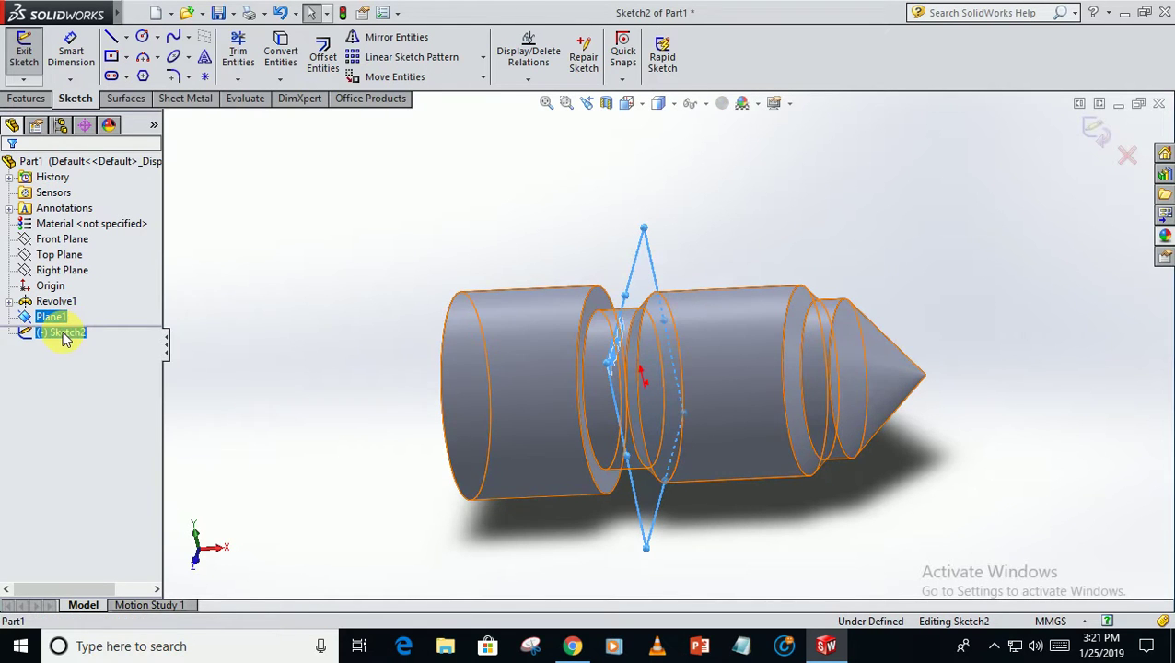
right_click(65, 339)
click(99, 310)
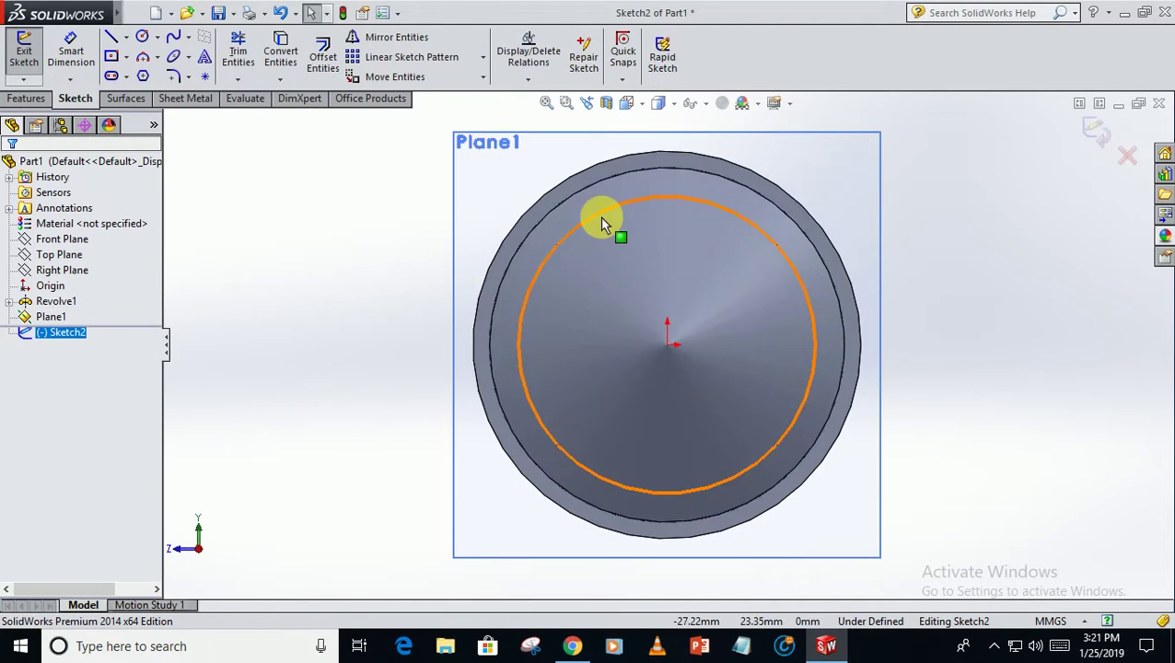
click(575, 191)
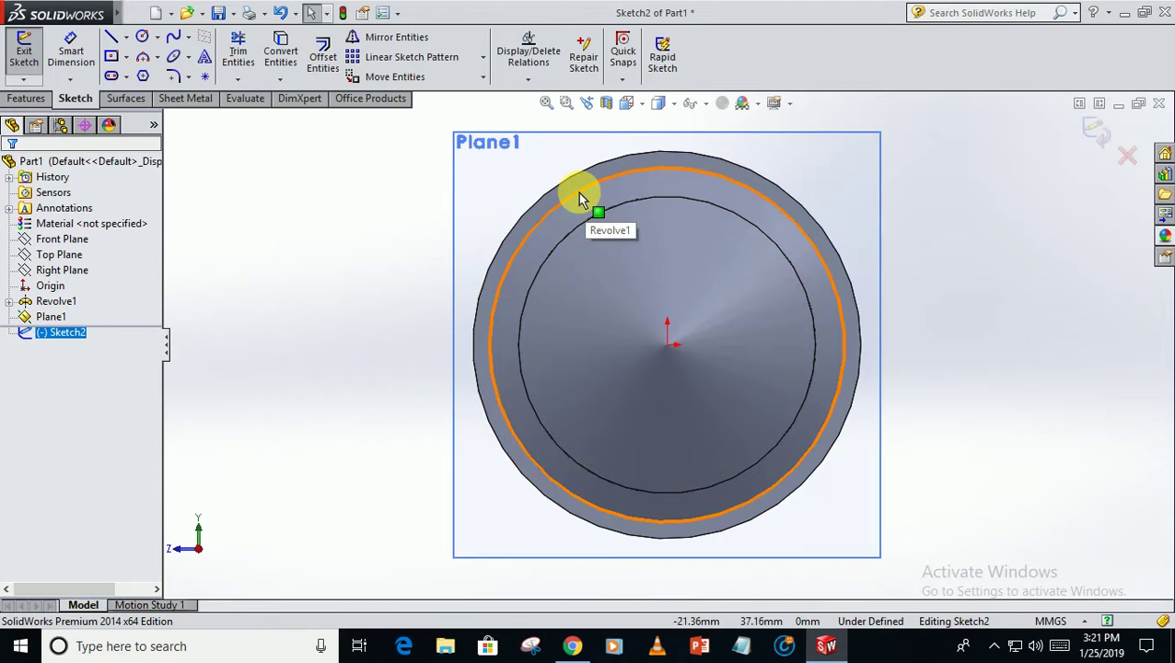
click(267, 55)
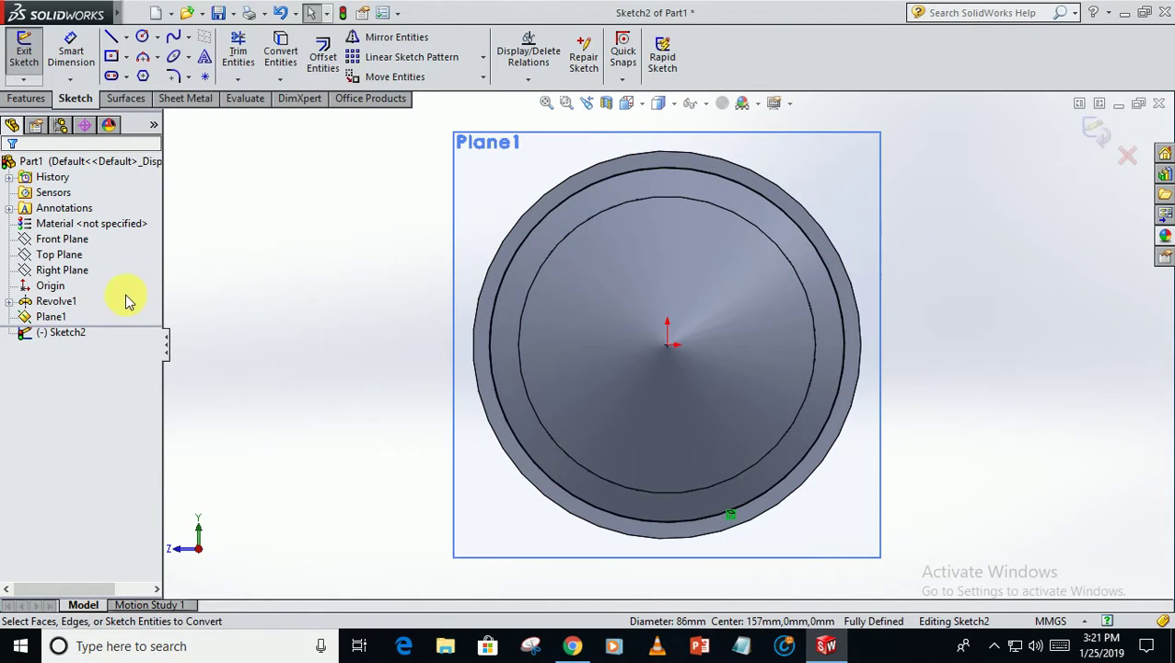
middle_drag(302, 186, 414, 230)
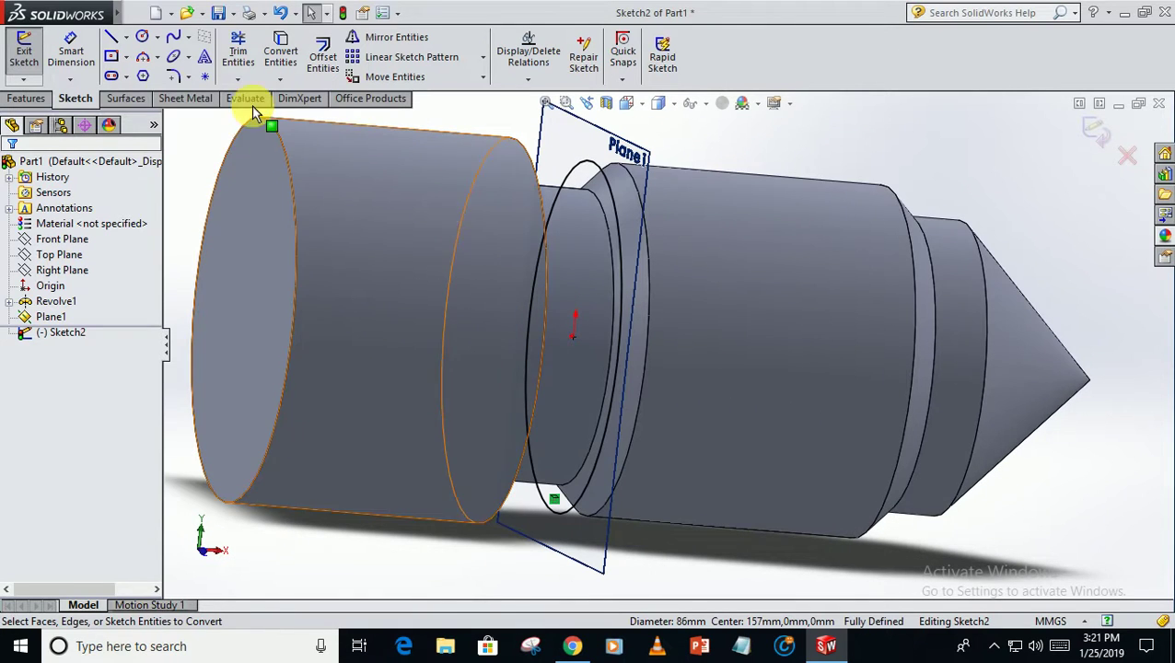
Step: Create a helix on the circle with 5 mm pitch, flipped direction, 20 revolutions and 90° start angle
click(25, 97)
click(732, 66)
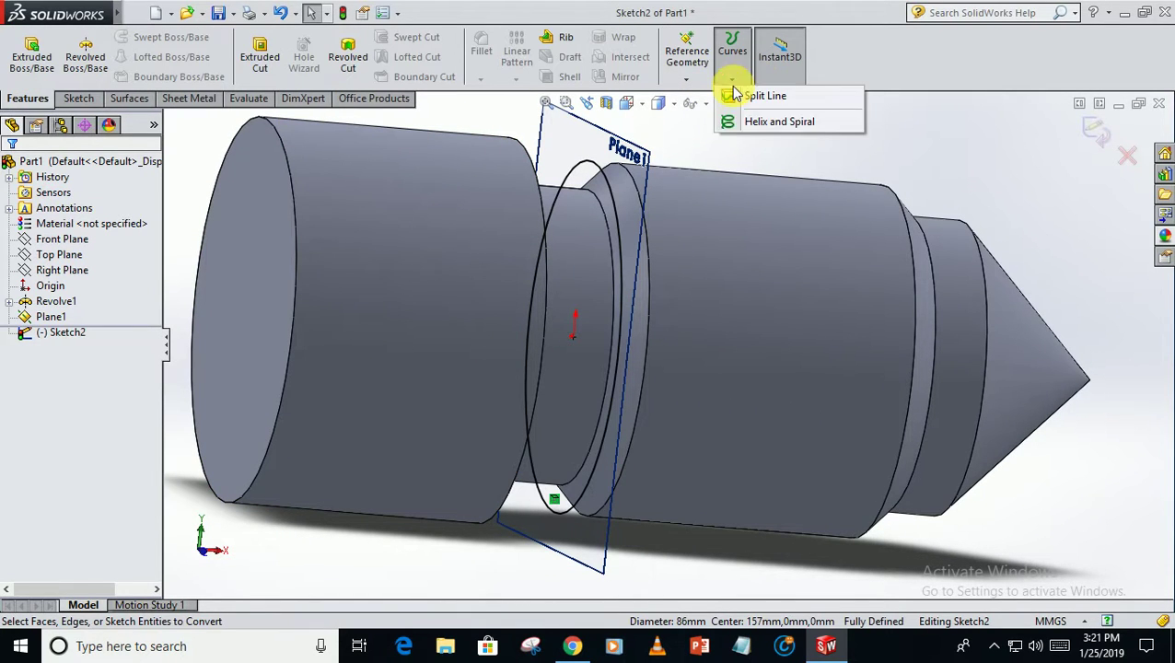
click(736, 122)
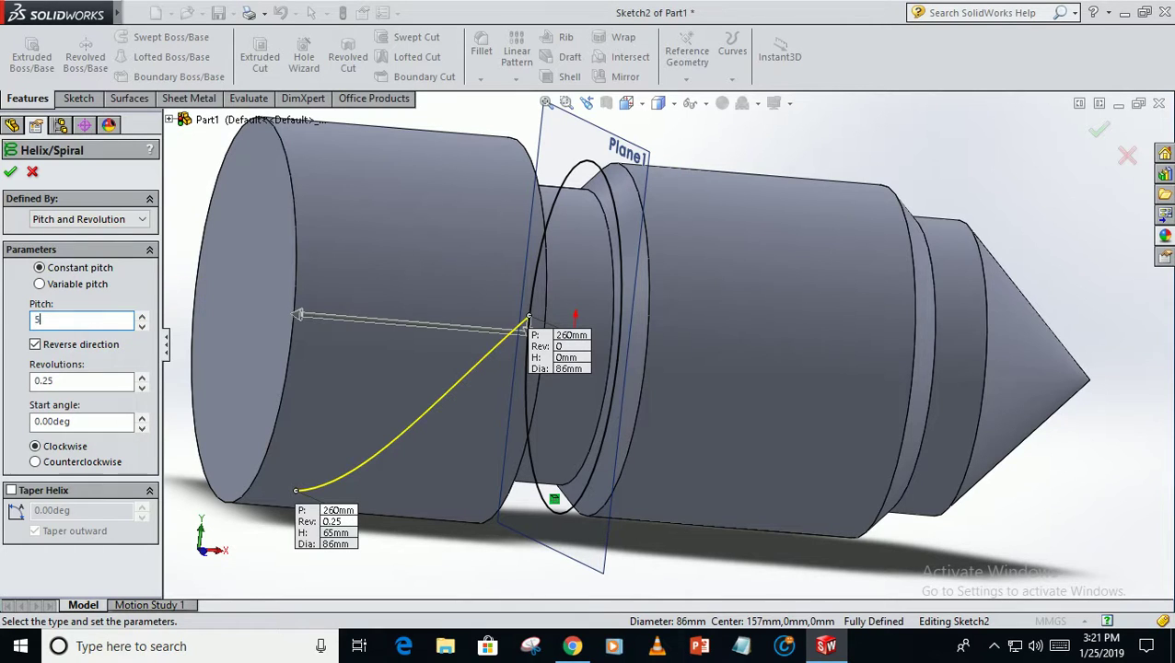
key(Return)
click(35, 345)
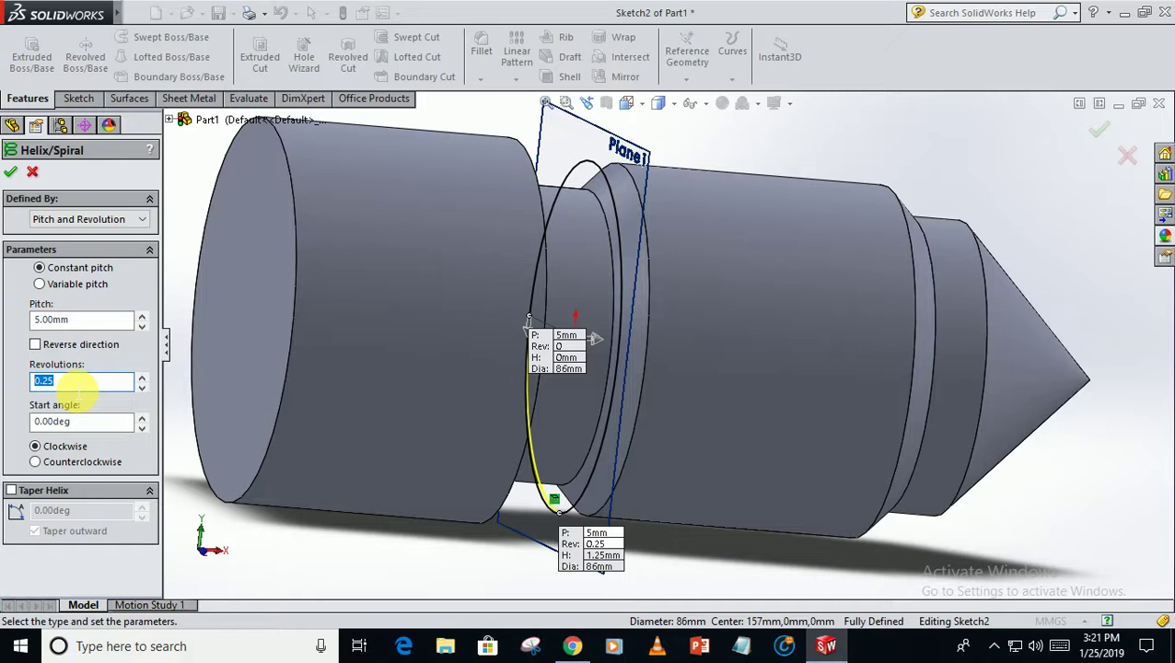
key(Return)
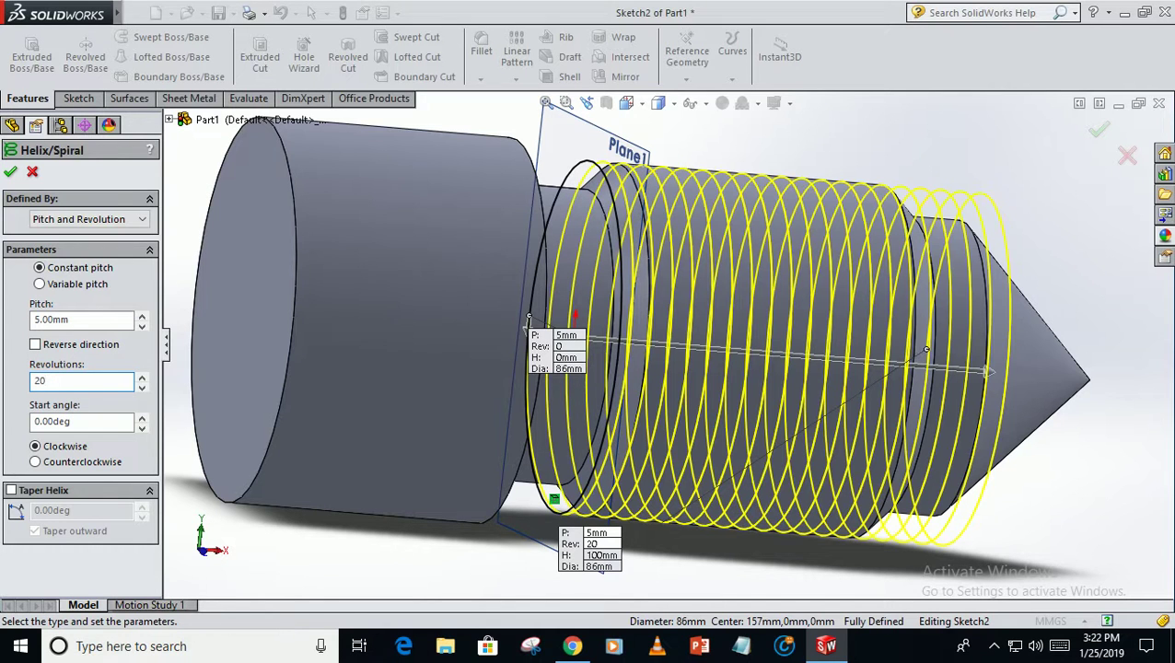
middle_drag(322, 493, 420, 553)
middle_drag(336, 387, 318, 313)
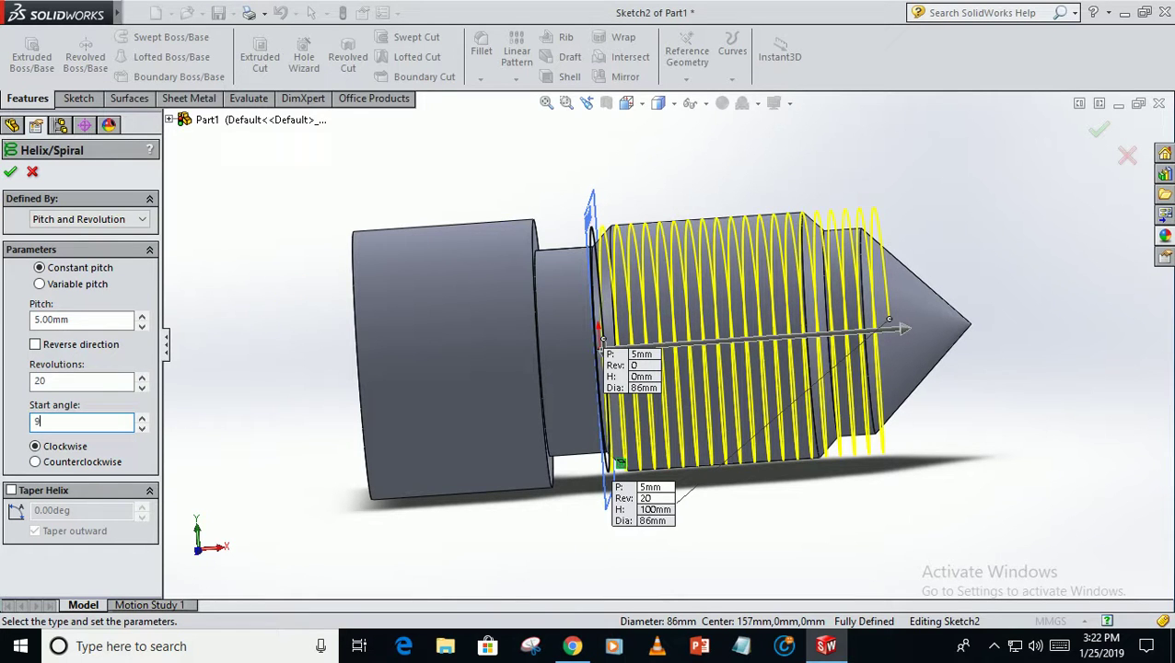
text(0)
key(Return)
middle_drag(294, 280, 253, 274)
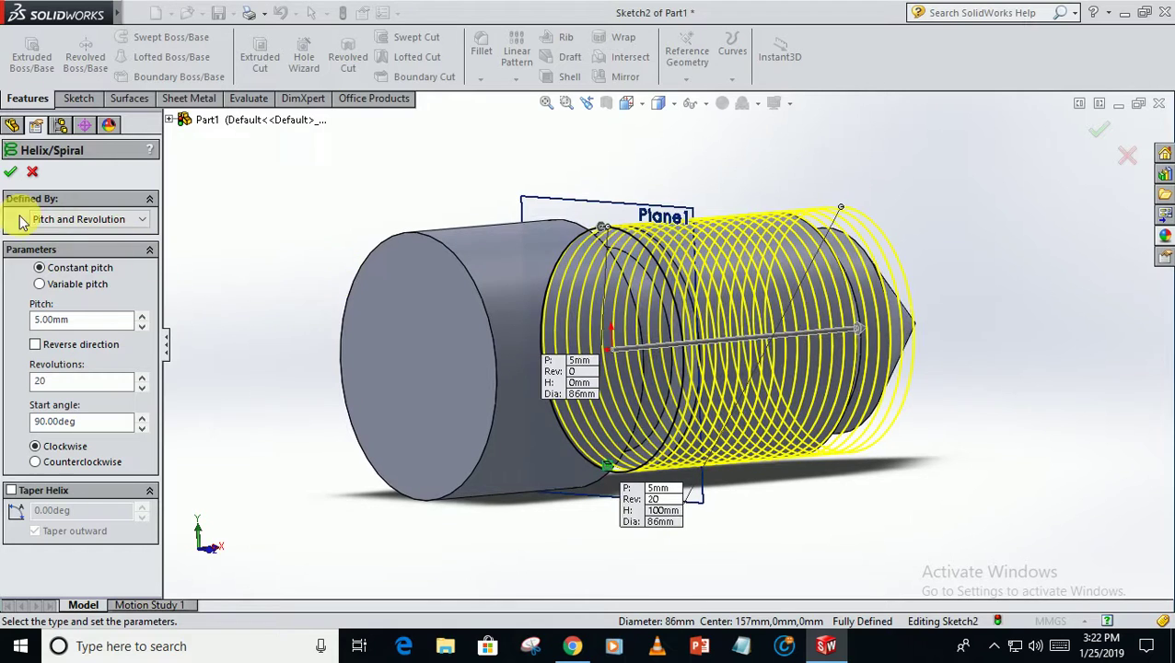
click(12, 175)
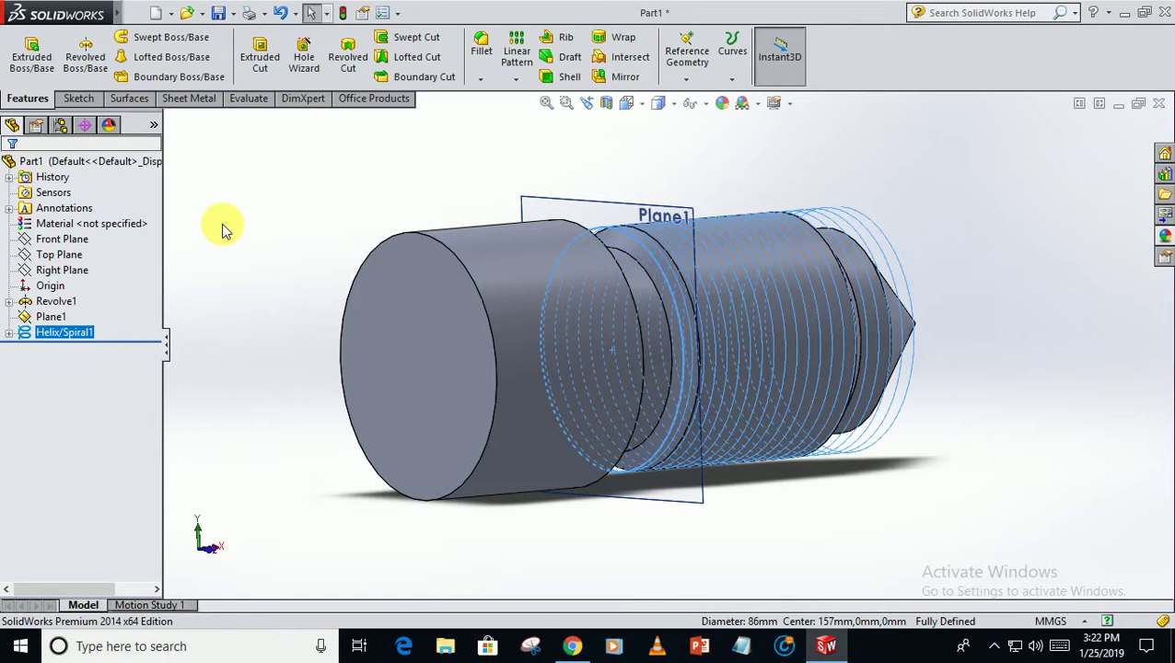
Step: View the Front Plane straight on, open Sketch3 on it and zoom to the helix start
right_click(58, 245)
click(112, 219)
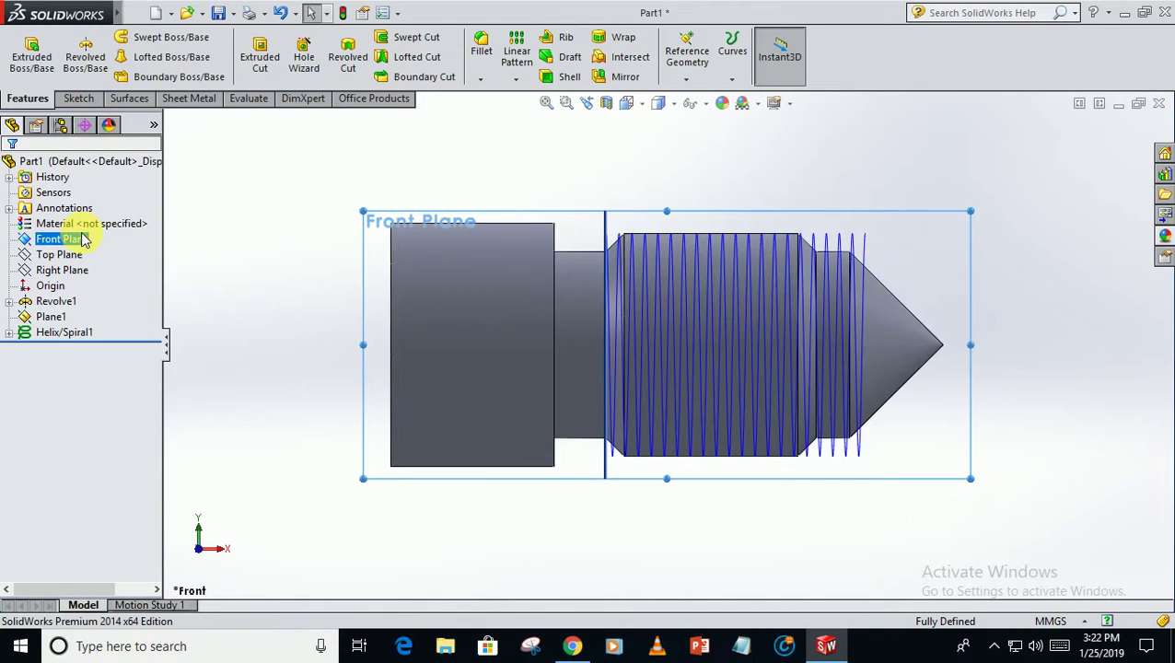
right_click(82, 240)
click(81, 207)
scroll(594, 216, down, 2)
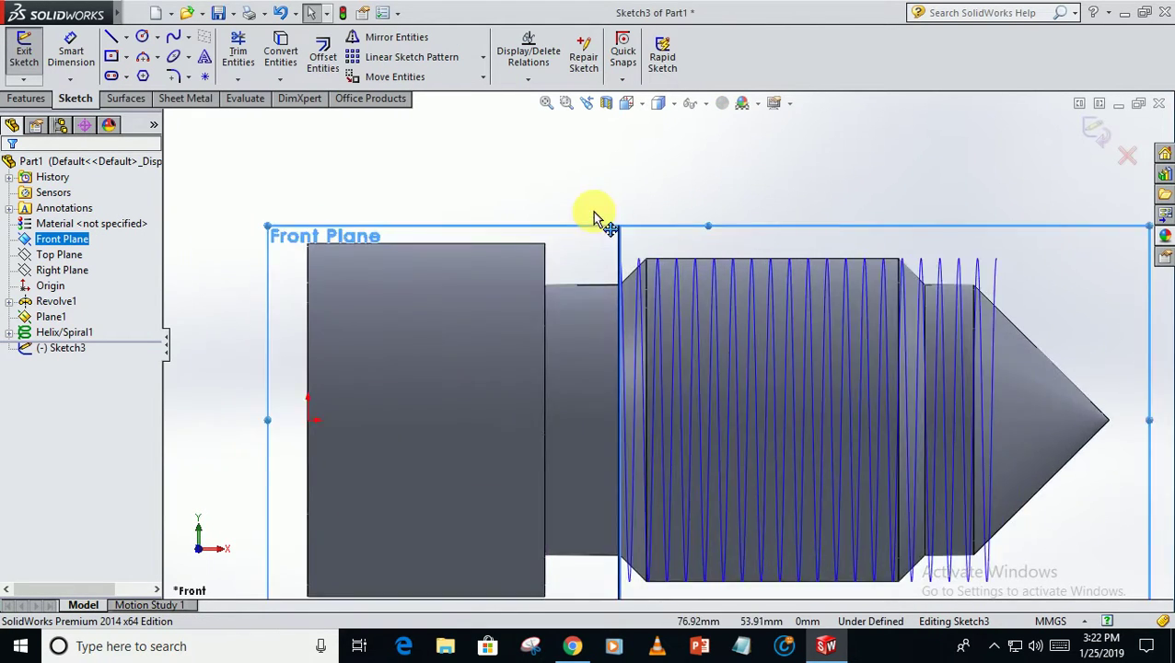
scroll(593, 216, down, 1)
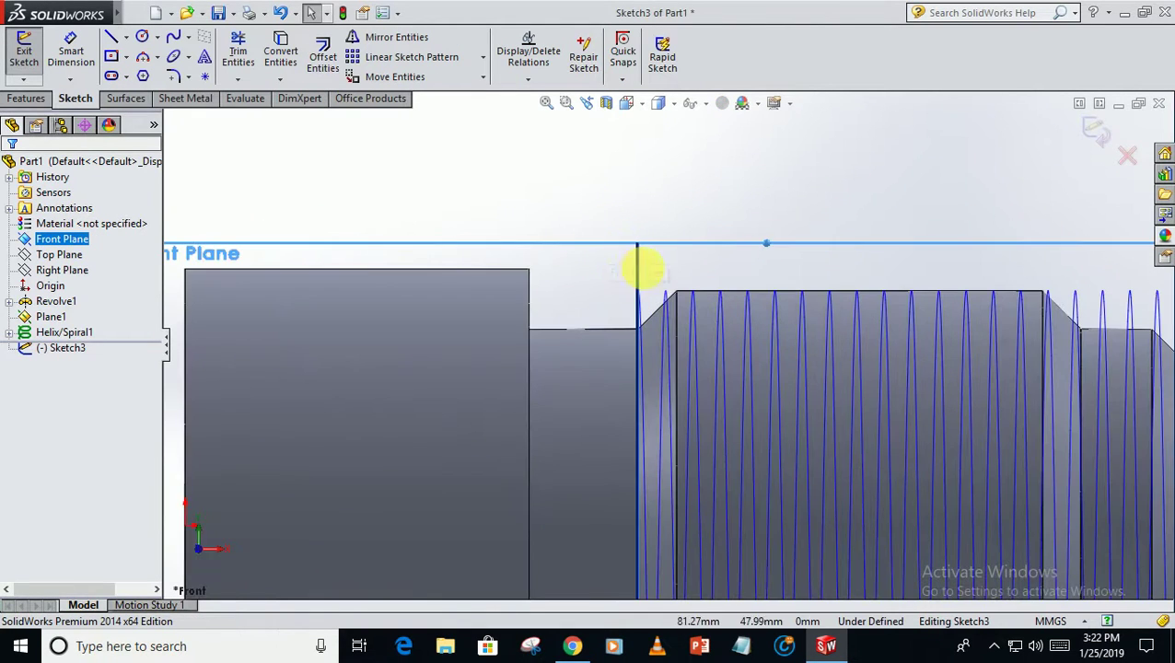
right_click(53, 335)
click(518, 155)
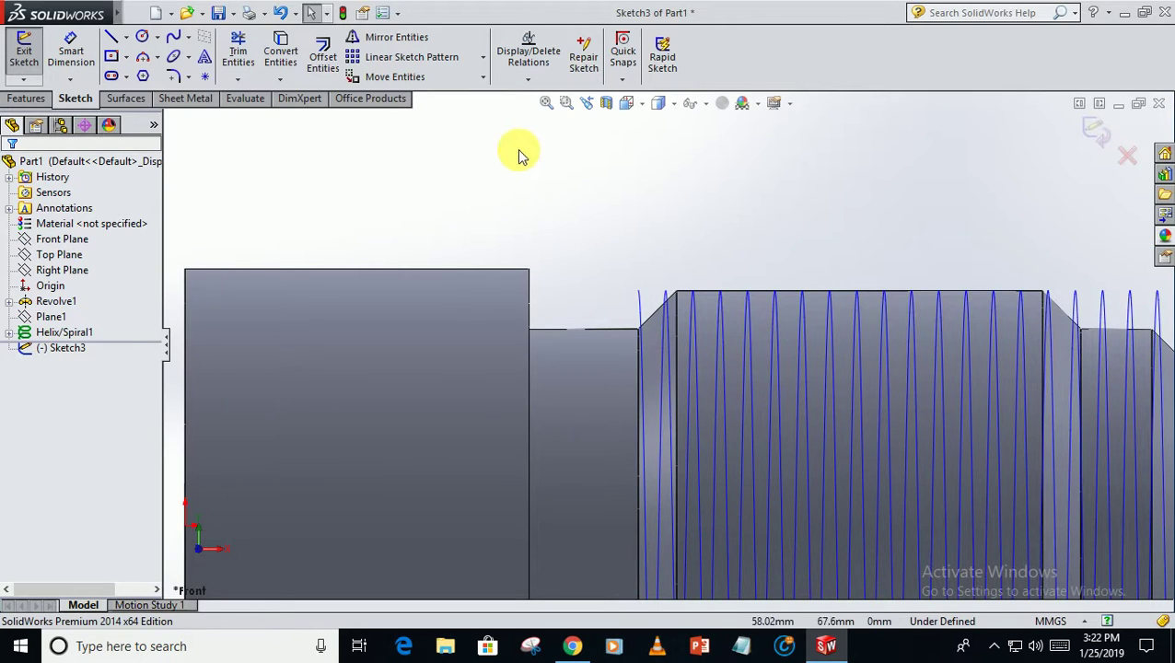
Step: Draw a small triangle at the helix start with a 2 mm inscribed circle
click(143, 77)
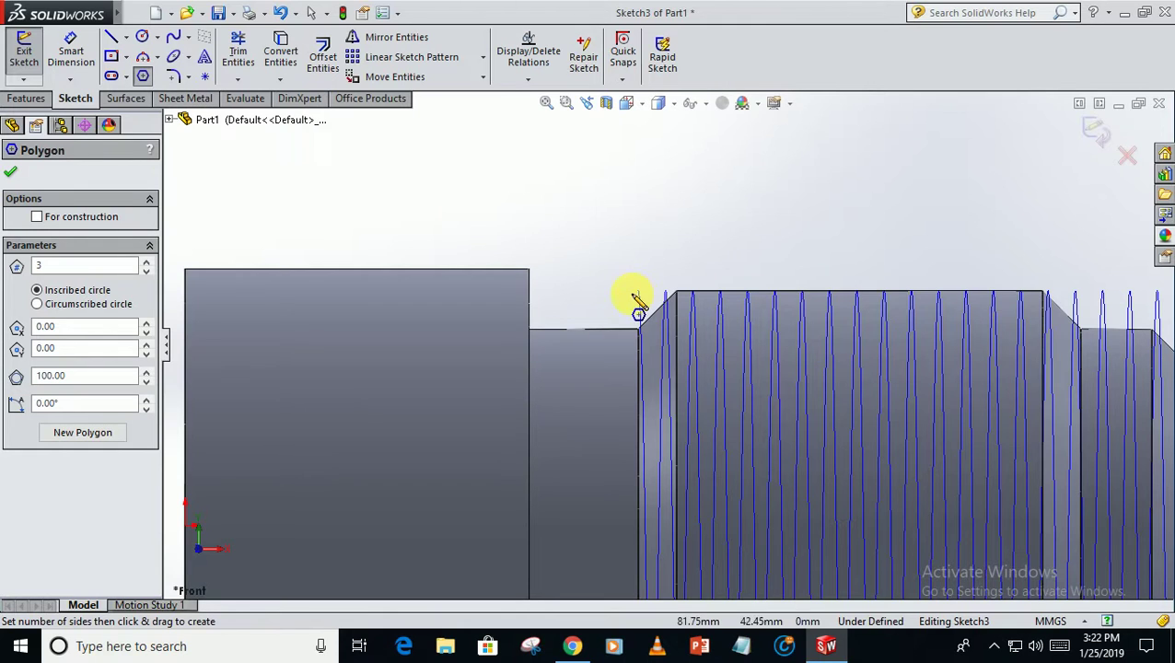
drag(642, 297, 643, 310)
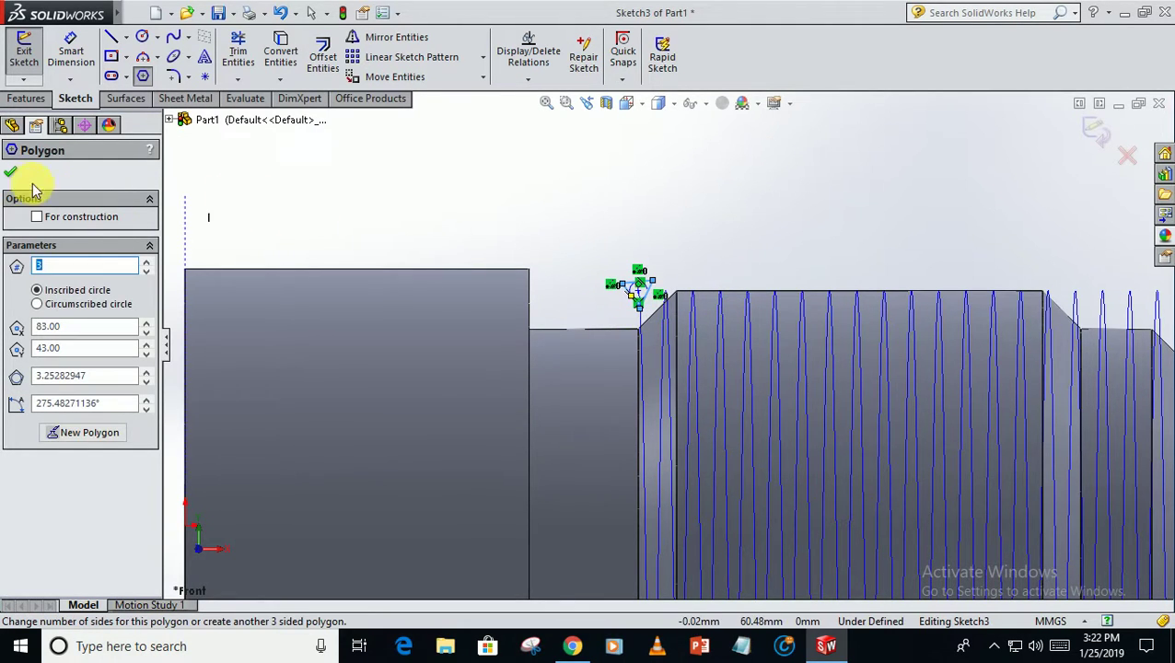
click(16, 175)
click(71, 48)
scroll(622, 268, down, 3)
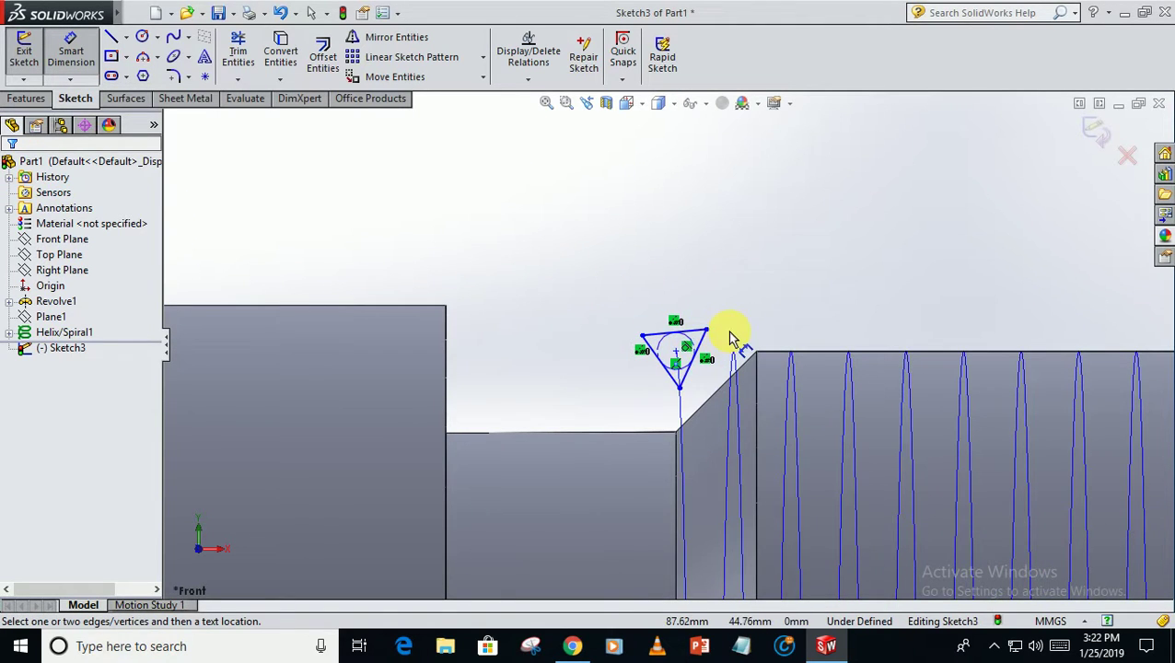
click(686, 374)
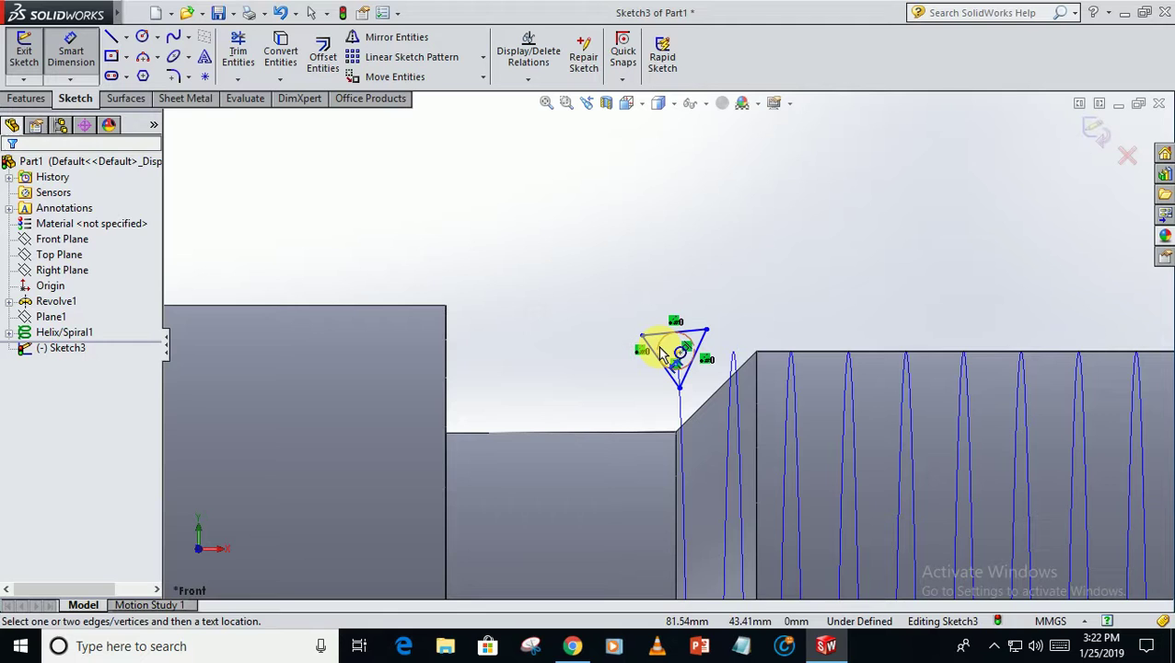
click(659, 352)
click(665, 281)
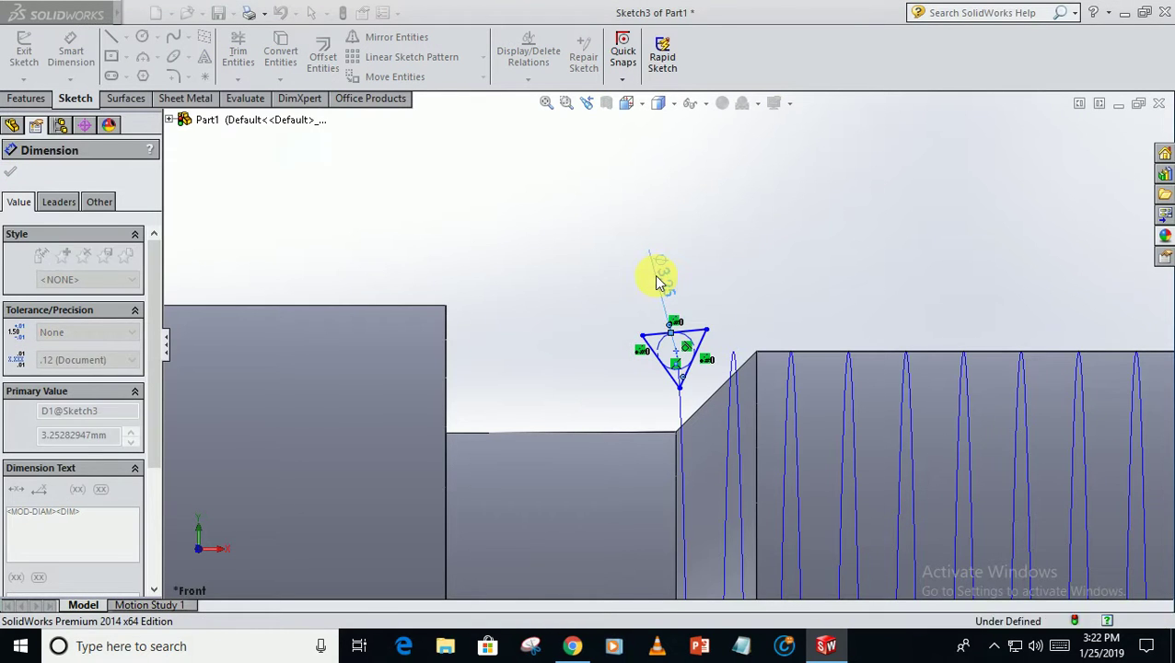
text(2)
key(Return)
click(9, 177)
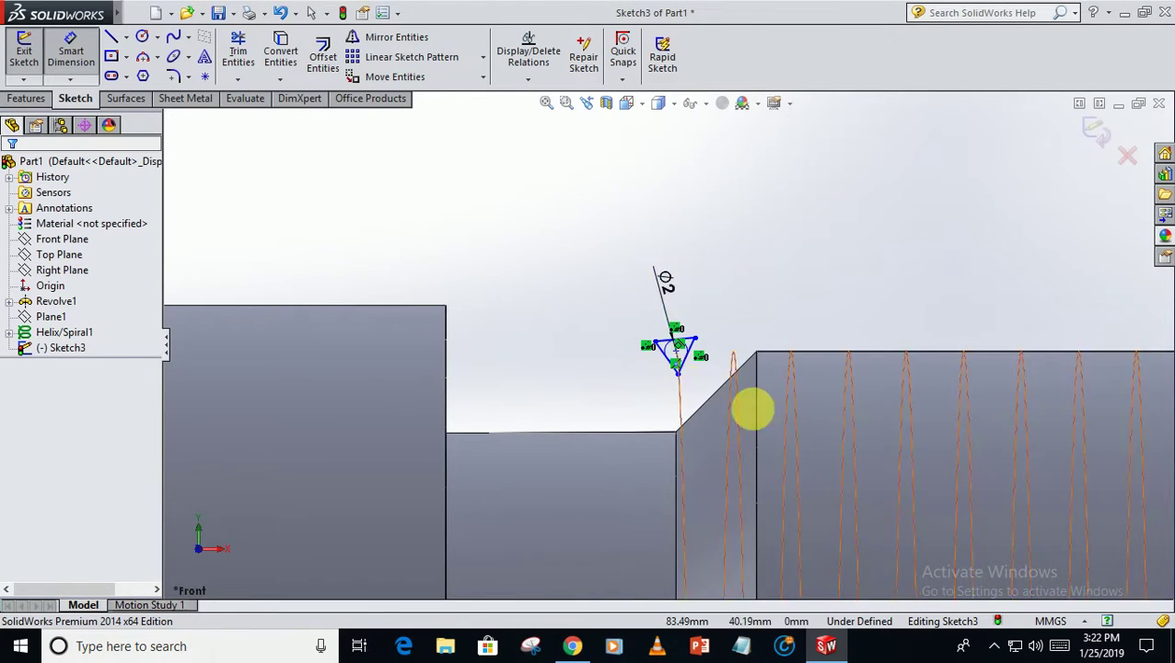
Step: Make the triangle's top edge horizontal and pierce its centre onto the helix
scroll(752, 406, down, 5)
click(506, 191)
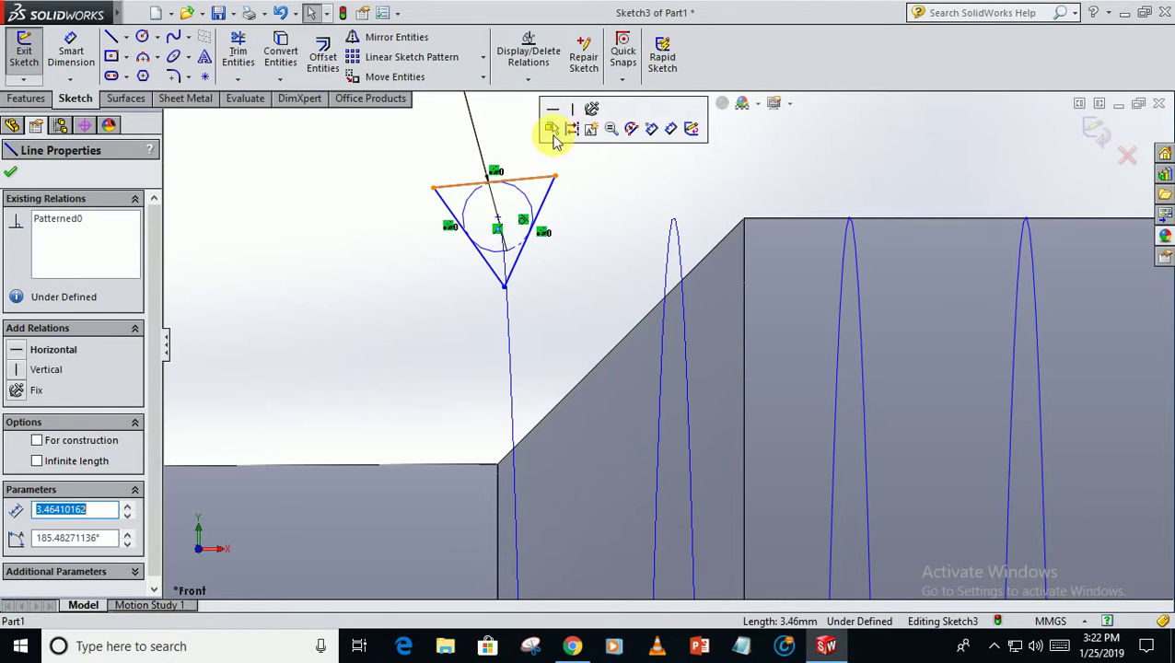
click(550, 117)
click(587, 193)
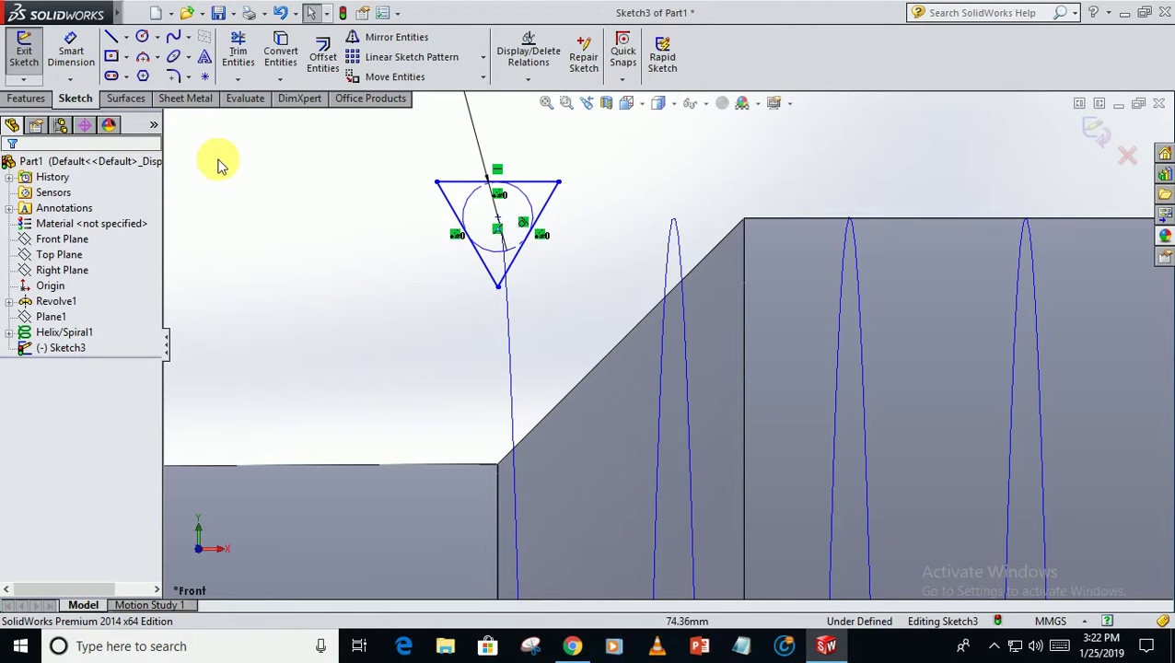
click(497, 221)
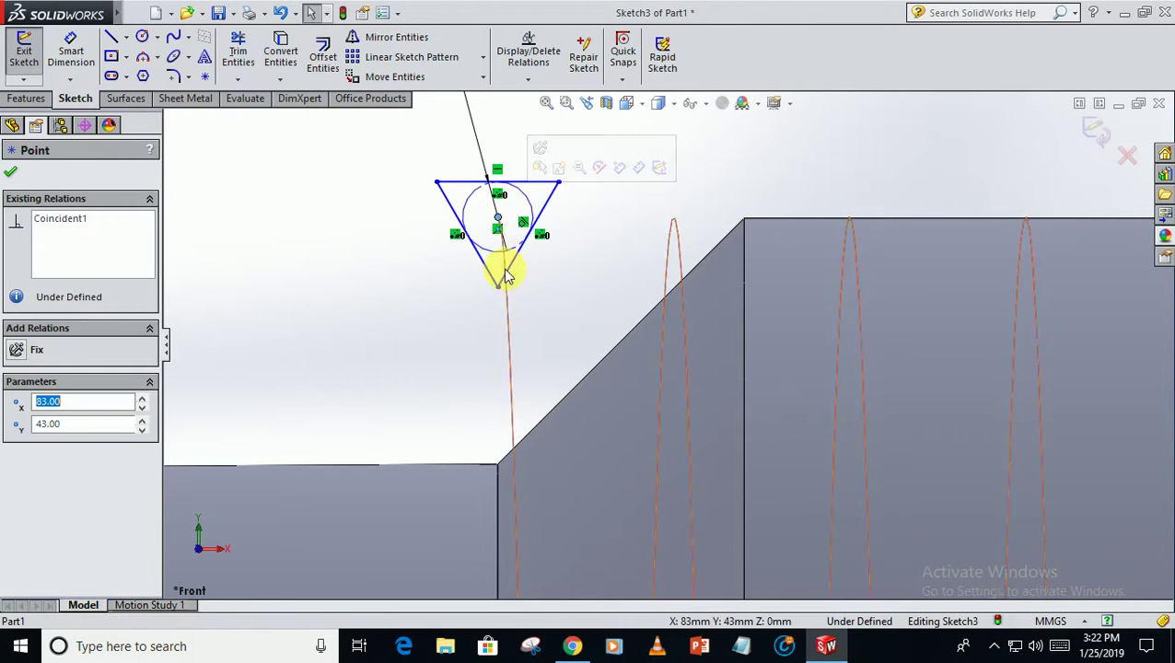
ctrl+click(506, 289)
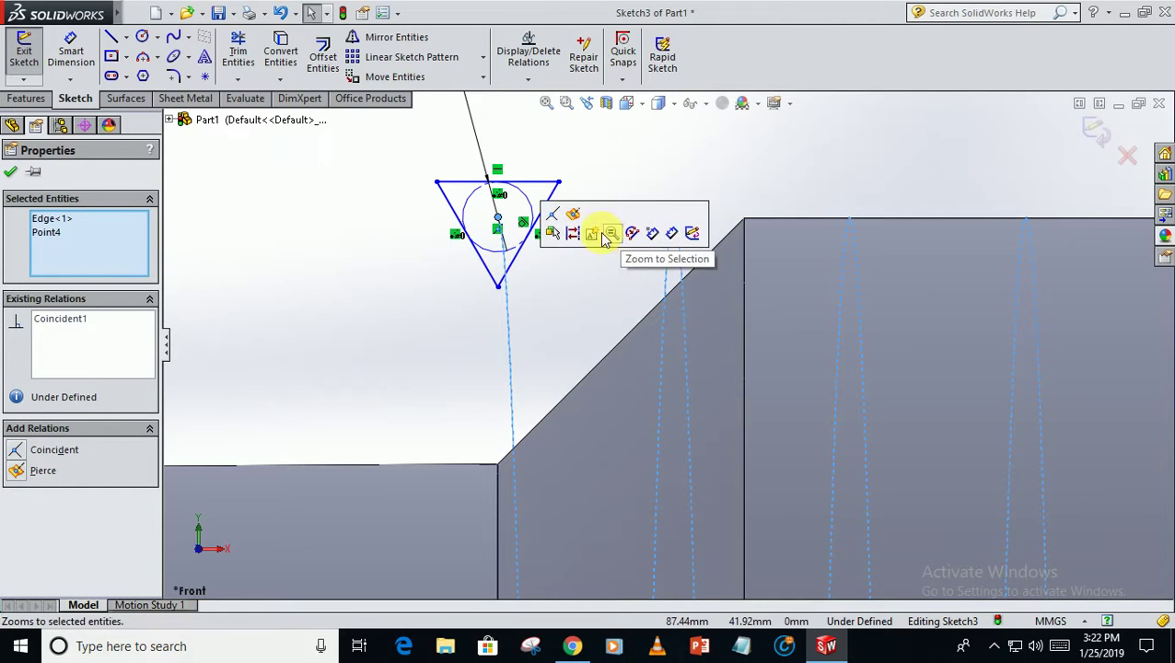
click(572, 216)
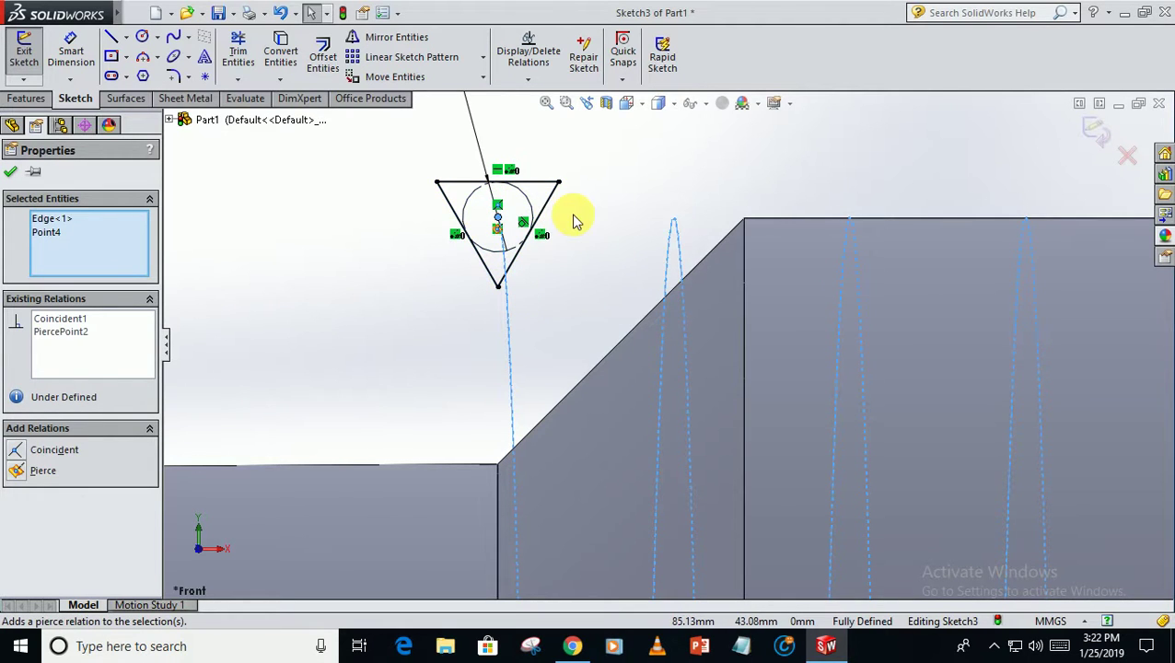
click(13, 173)
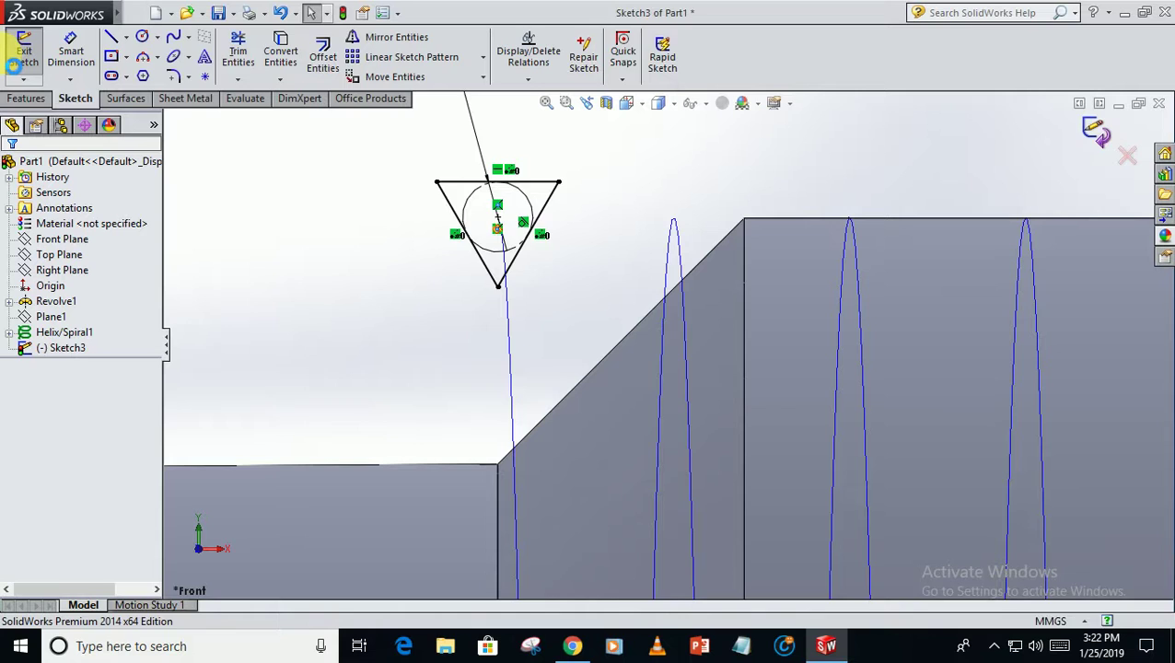
Step: Sweep-cut the Sketch3 triangle along Helix/Spiral1 to form the thread grooves on the shank
click(22, 51)
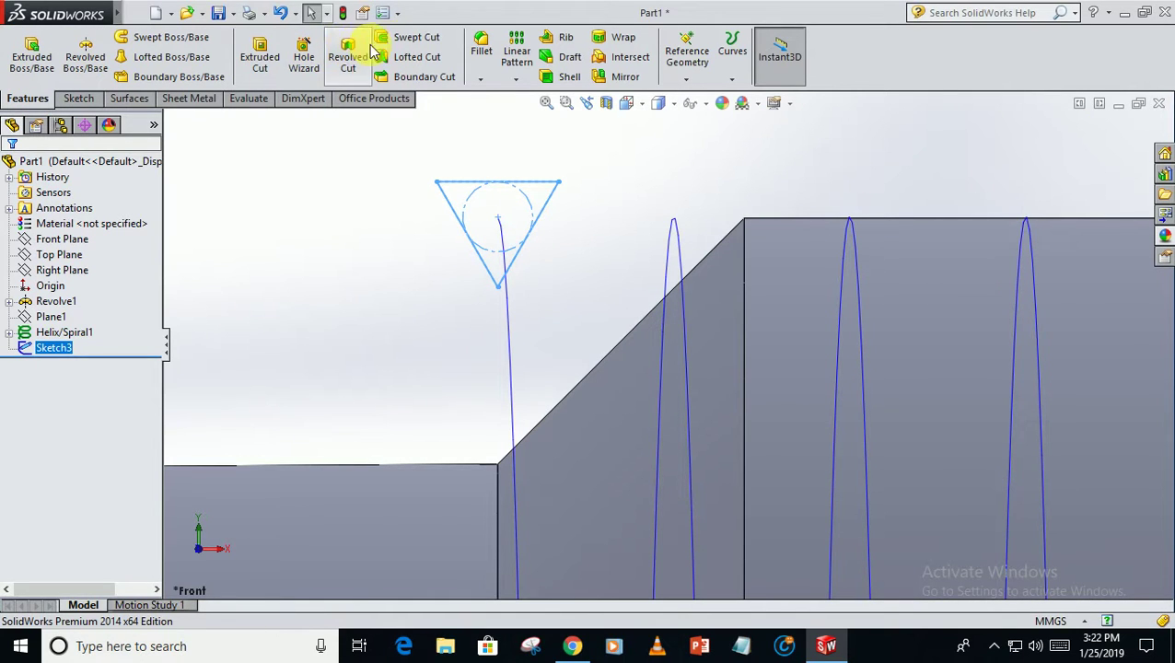
click(410, 37)
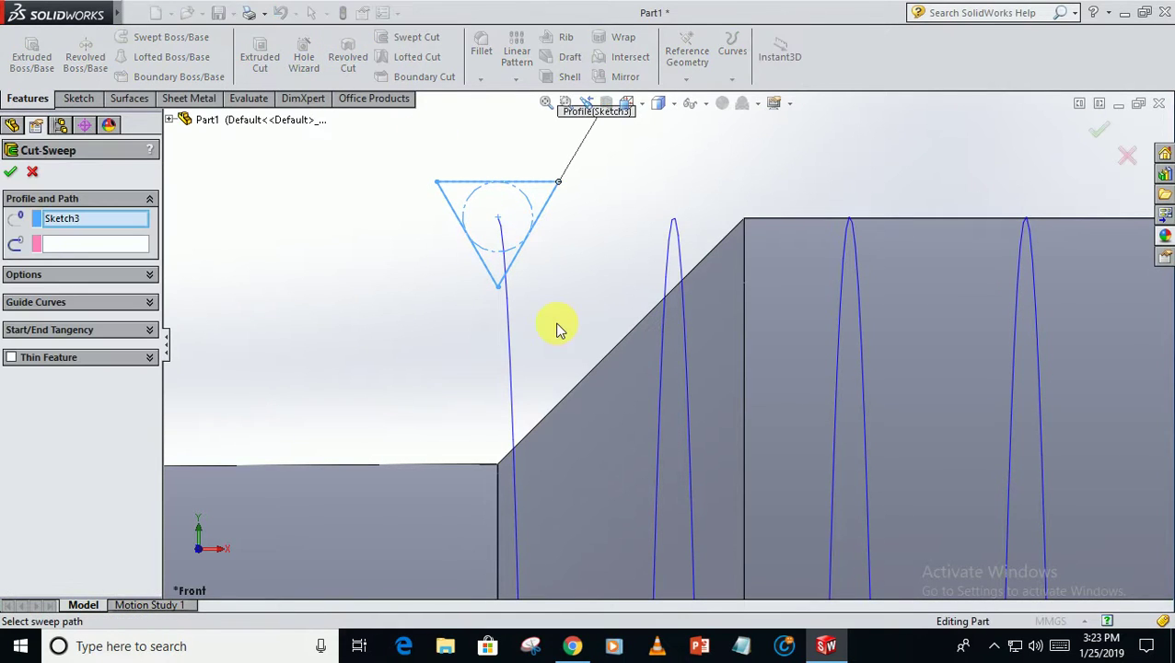
click(517, 379)
scroll(670, 350, up, 5)
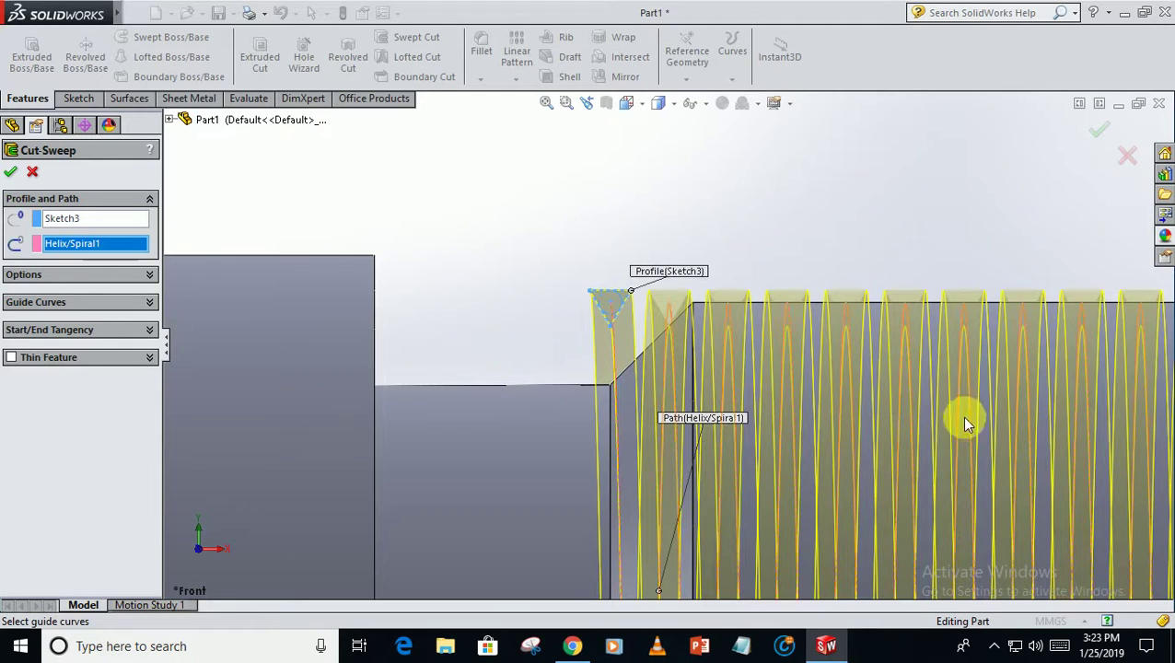
click(1087, 148)
scroll(431, 409, up, 5)
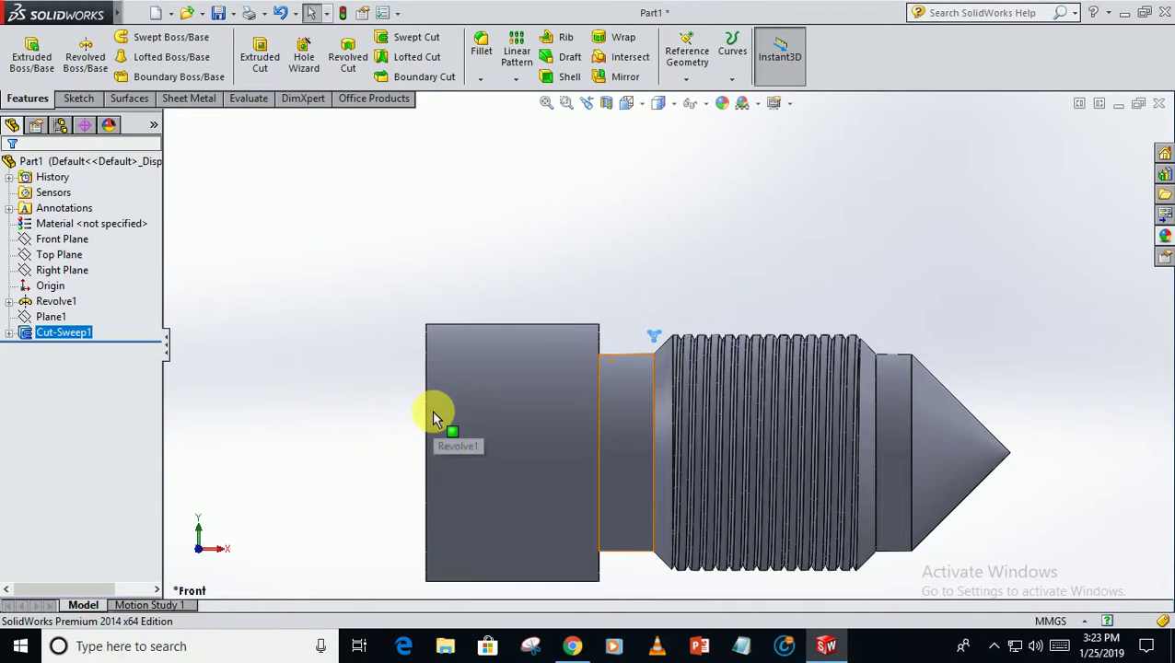
middle_drag(432, 409, 357, 386)
middle_drag(297, 265, 336, 348)
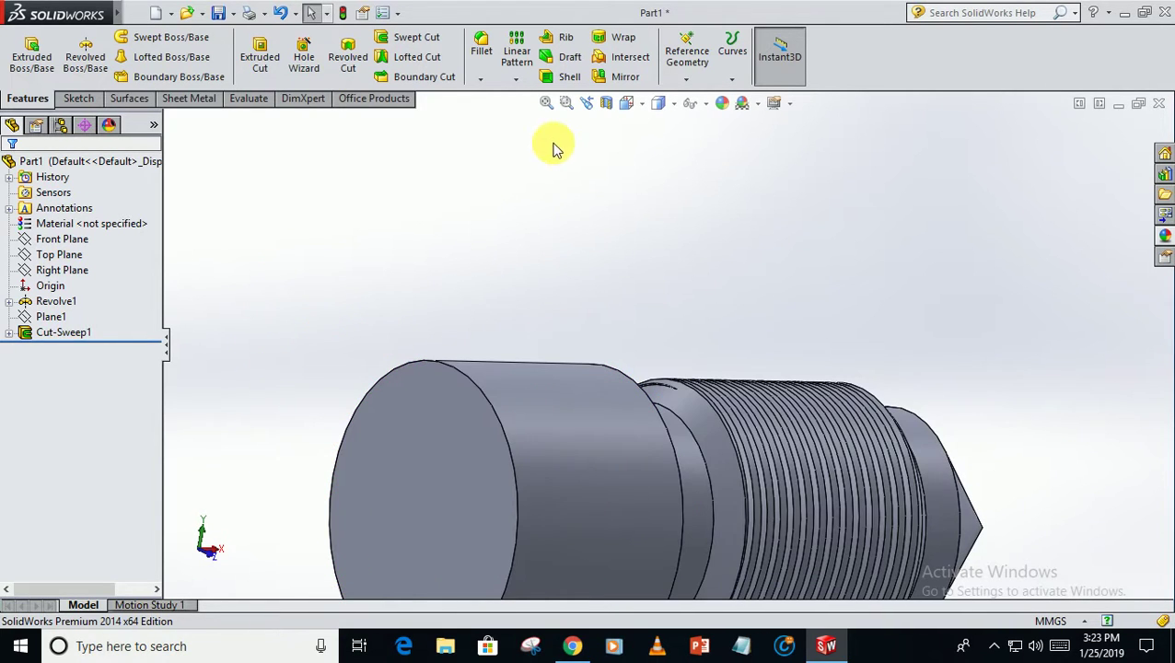
Step: Bevel the head's two circular edges with a 10 mm × 45° chamfer
click(480, 81)
click(498, 110)
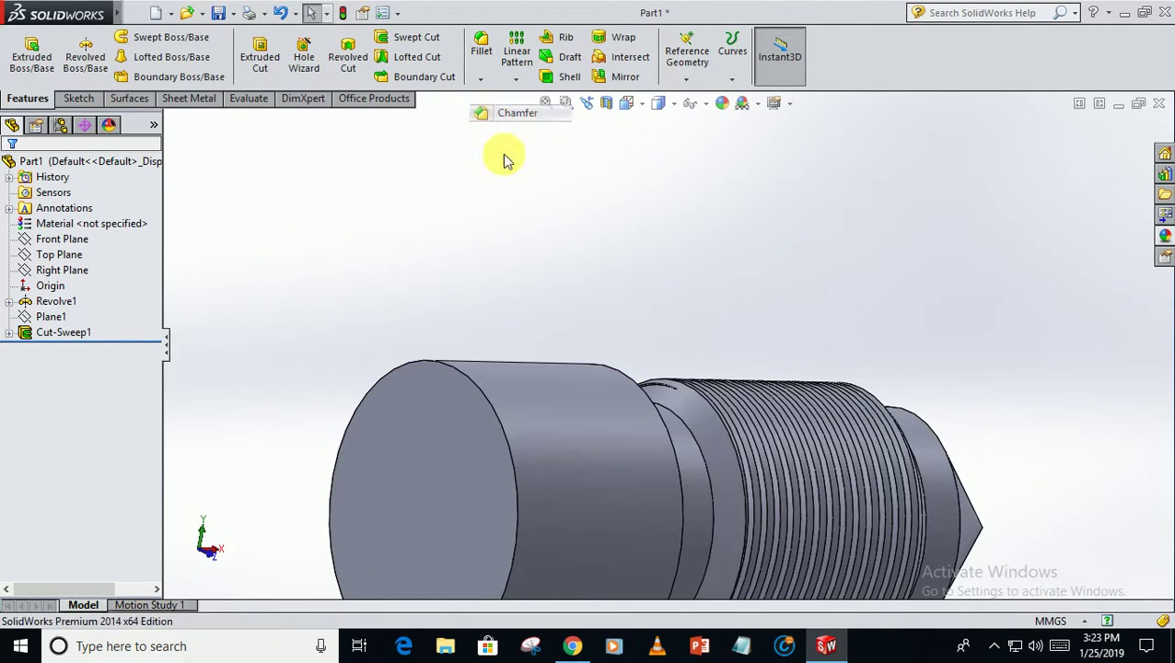
click(480, 393)
middle_drag(538, 333, 620, 372)
click(633, 374)
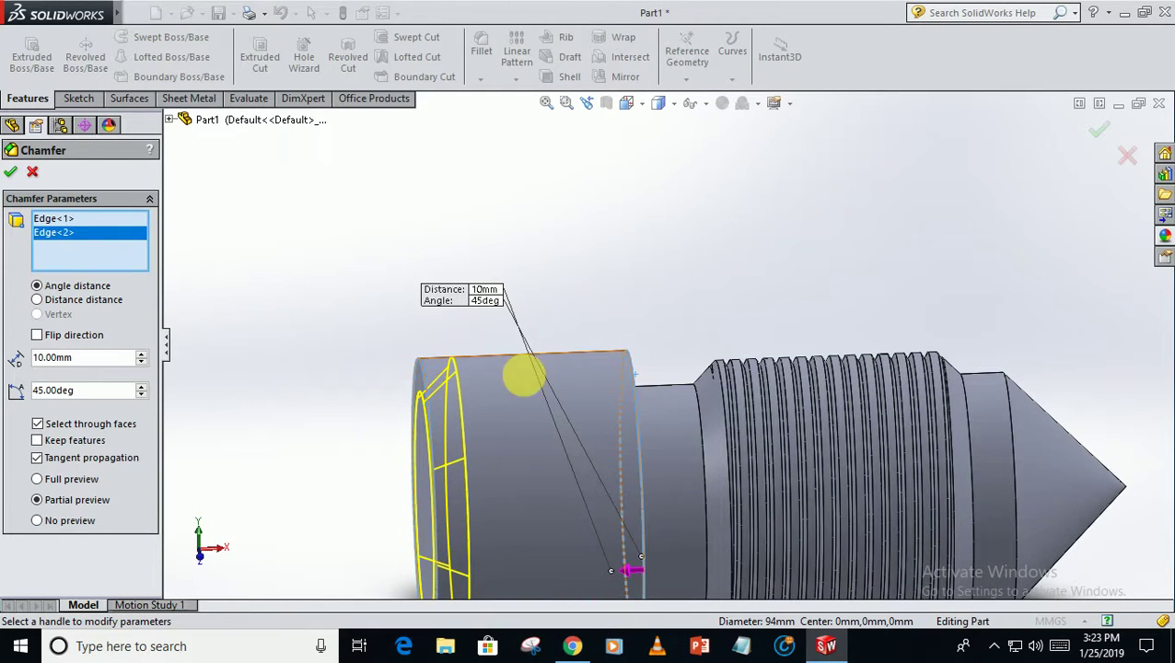
click(10, 174)
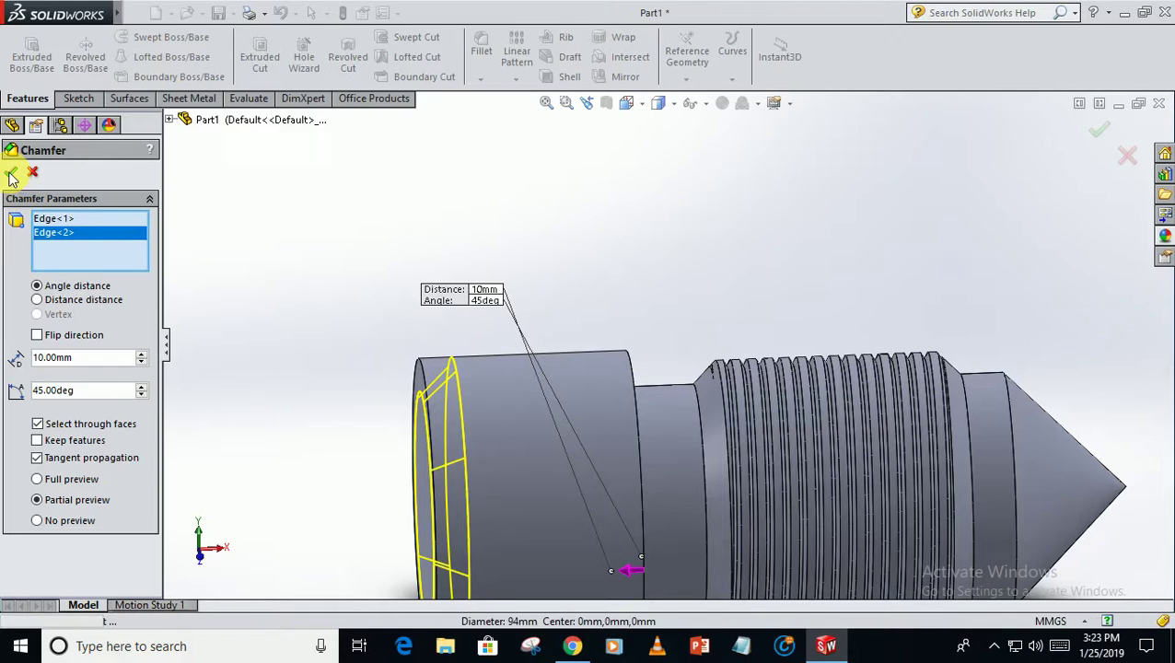
middle_drag(291, 335, 438, 311)
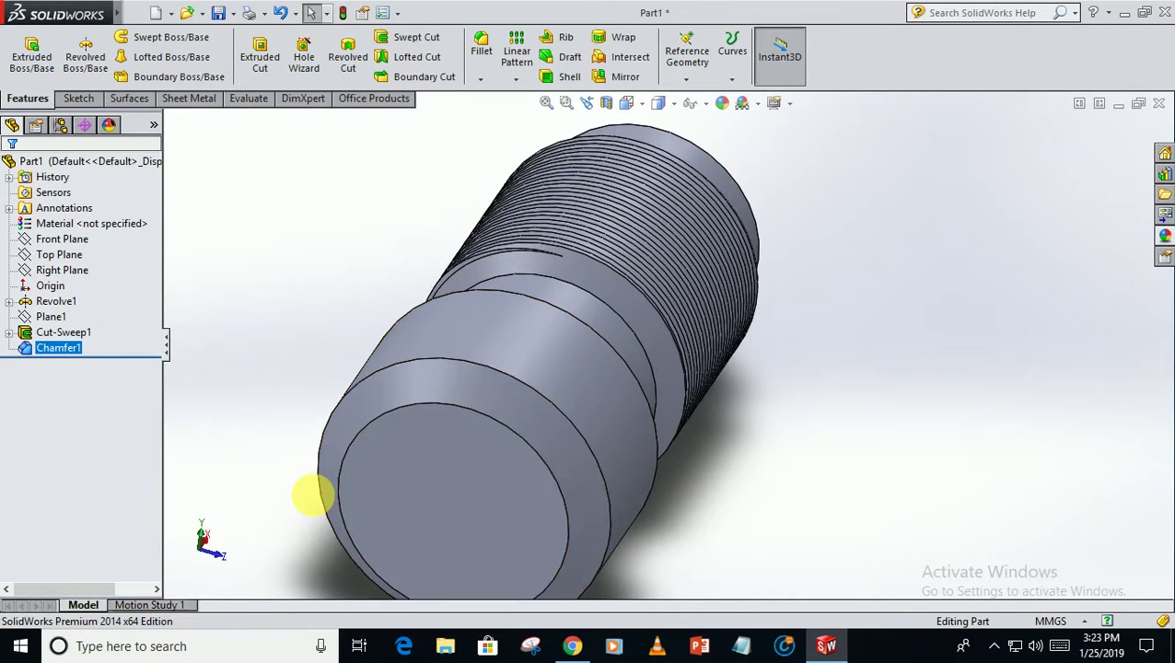
Step: Start a sketch on the head's end face, view it normal, and convert its outer edge into a circle
scroll(341, 479, up, 3)
scroll(375, 467, down, 5)
right_click(718, 497)
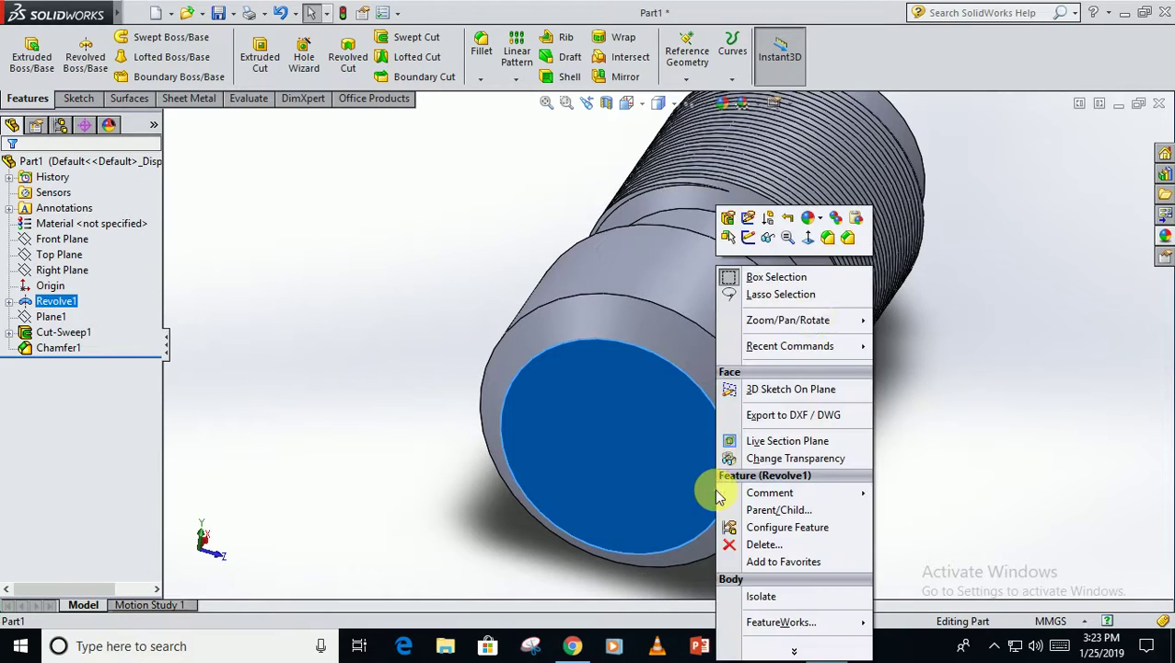
click(751, 247)
key(space)
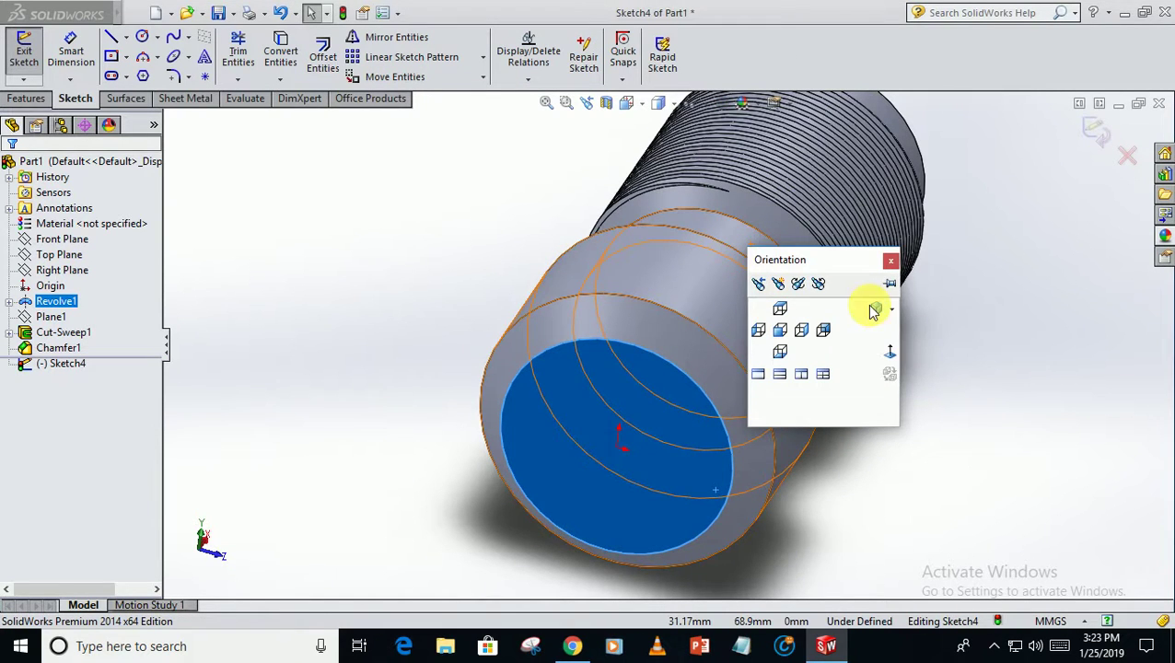
click(889, 354)
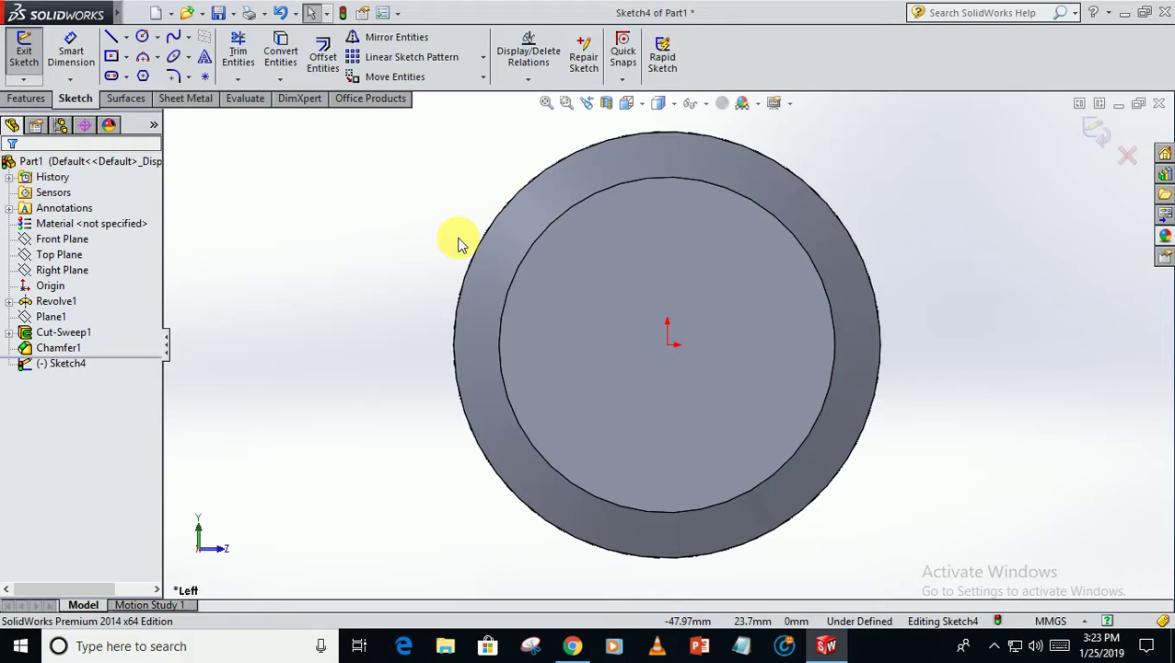
click(477, 238)
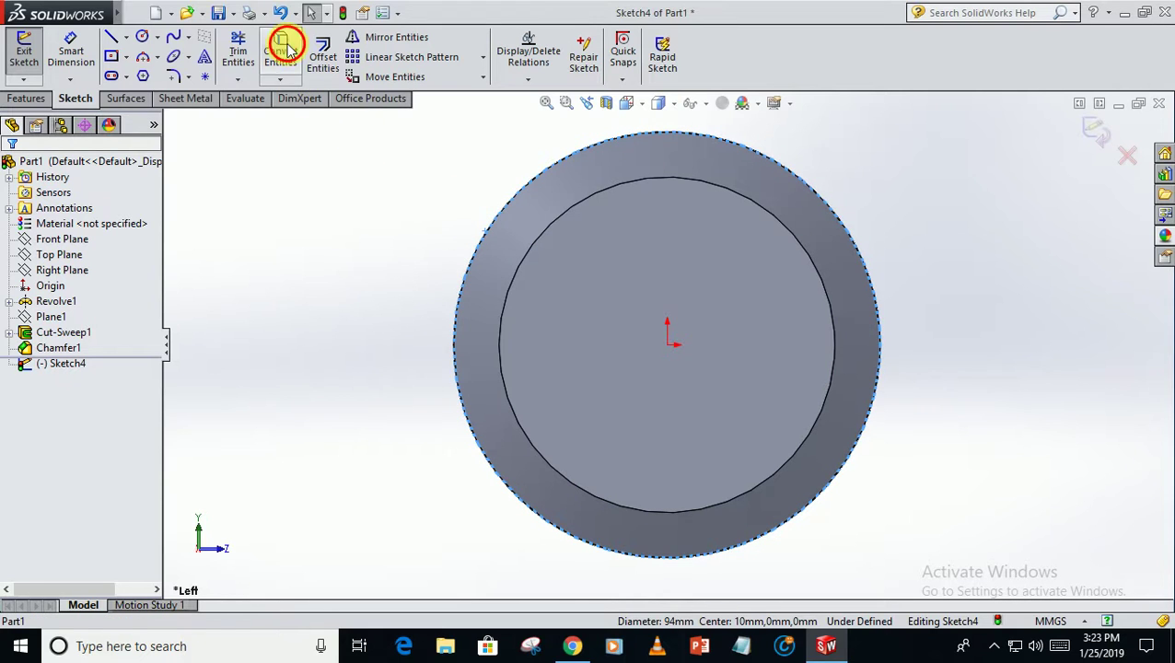
click(283, 44)
Step: Create a reversed helix from that circle with 260 mm pitch and 0.25 revolutions
click(27, 97)
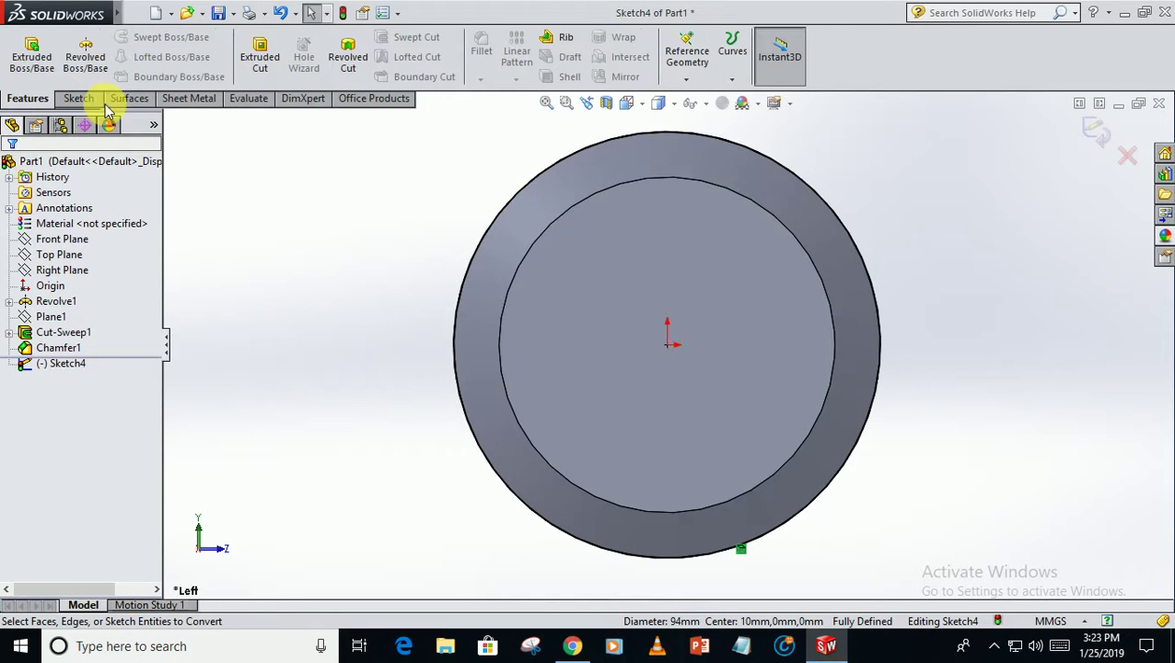
click(729, 79)
click(729, 117)
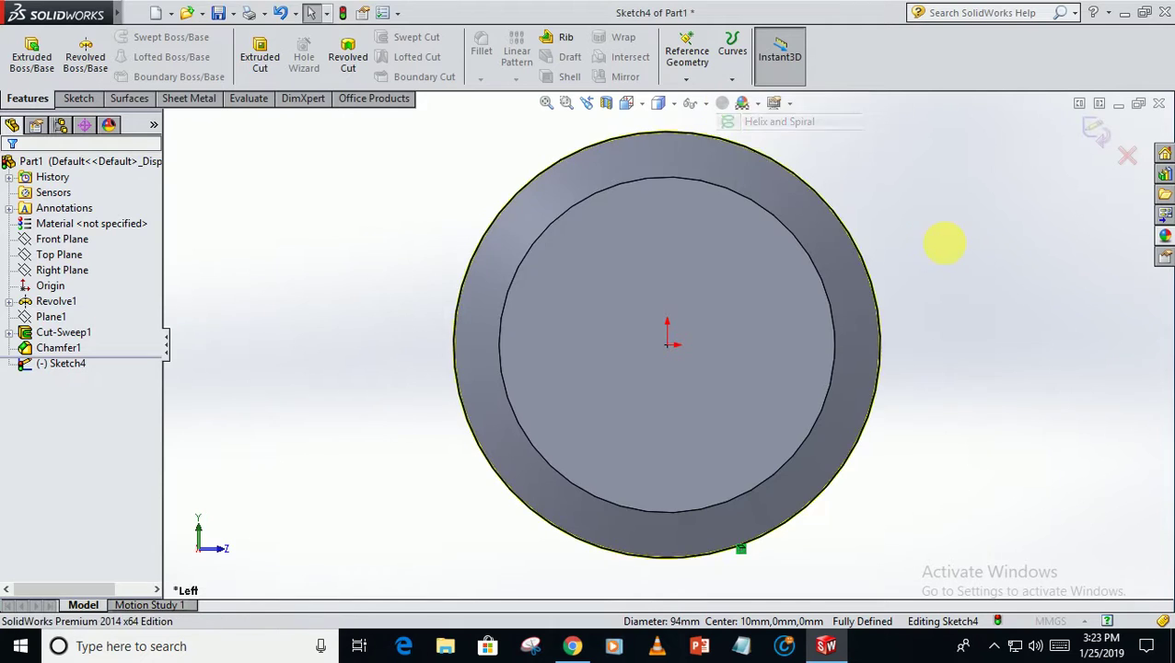
middle_drag(944, 244, 905, 283)
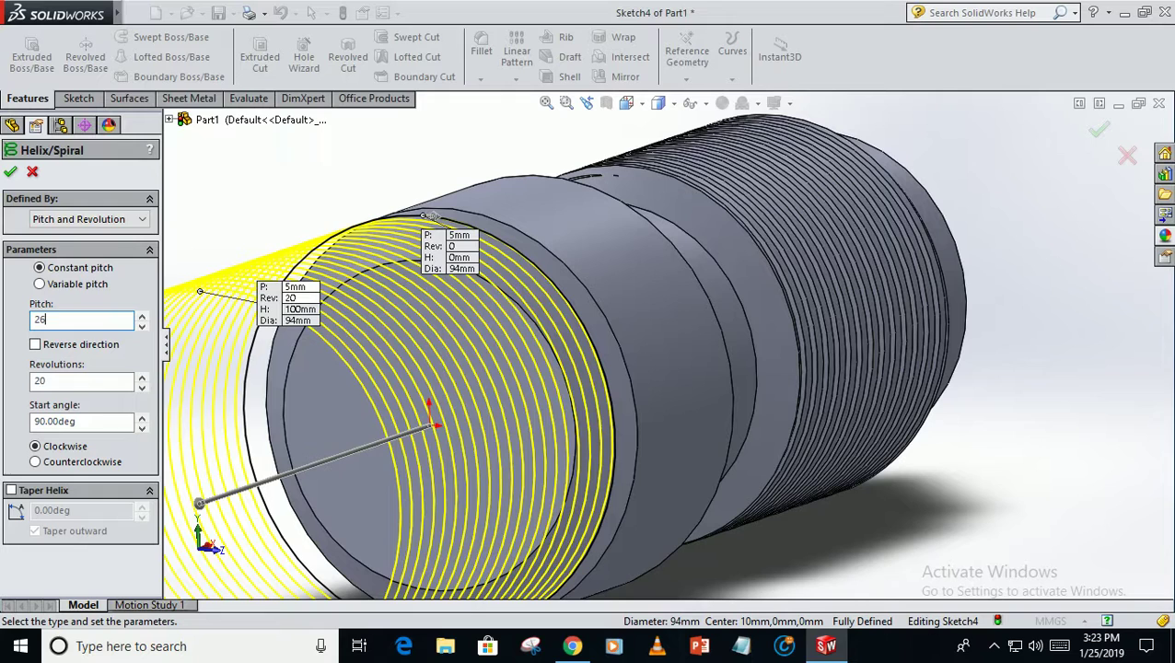
text(0.00mm)
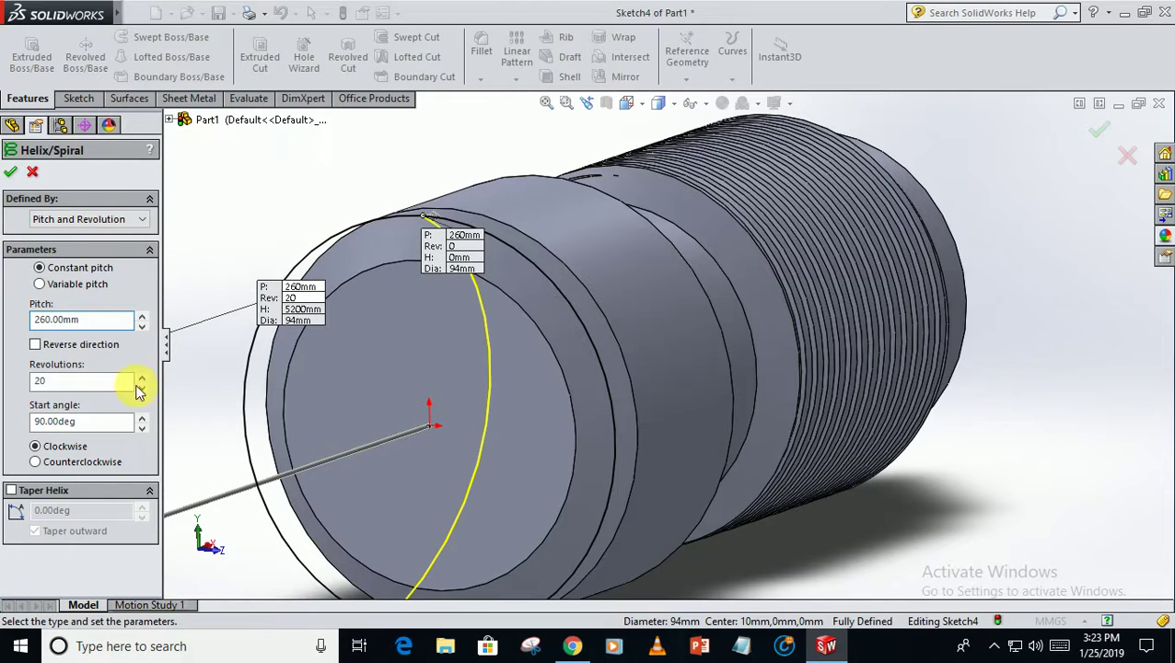
click(116, 385)
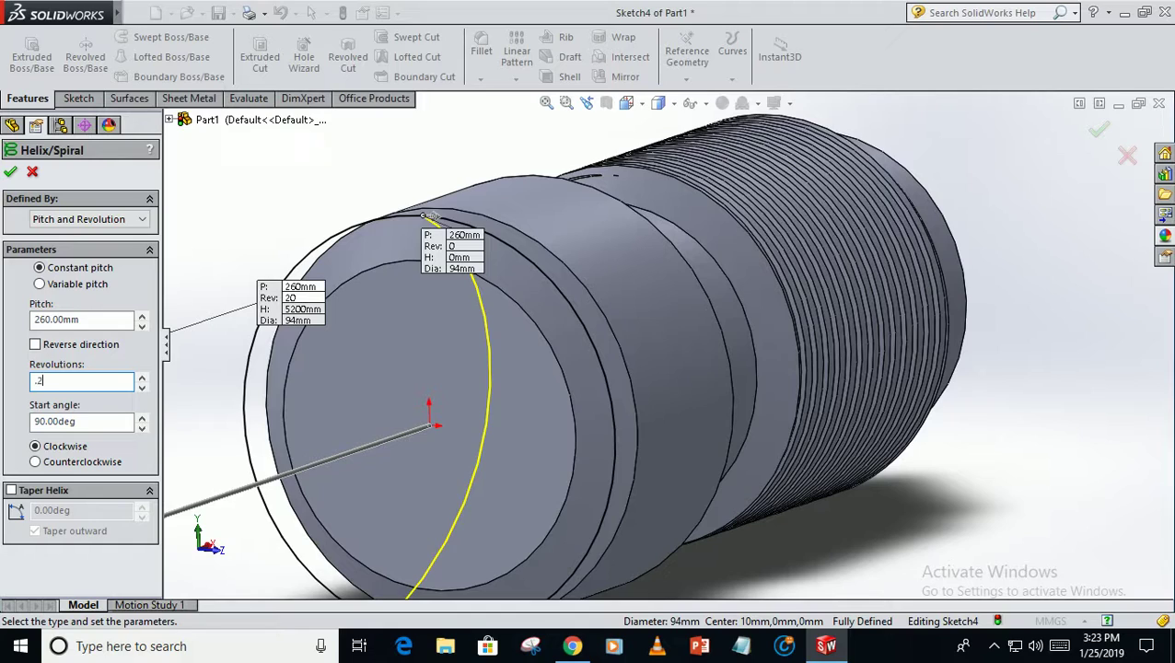
middle_drag(581, 437, 4, 362)
click(35, 344)
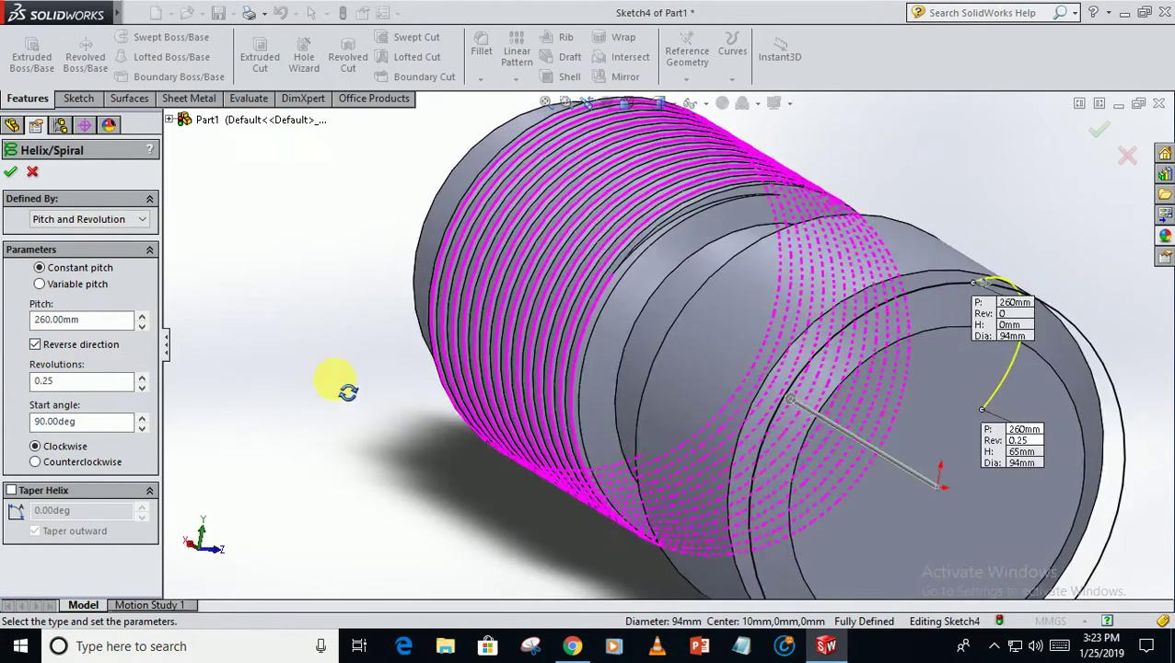
middle_drag(340, 385, 348, 332)
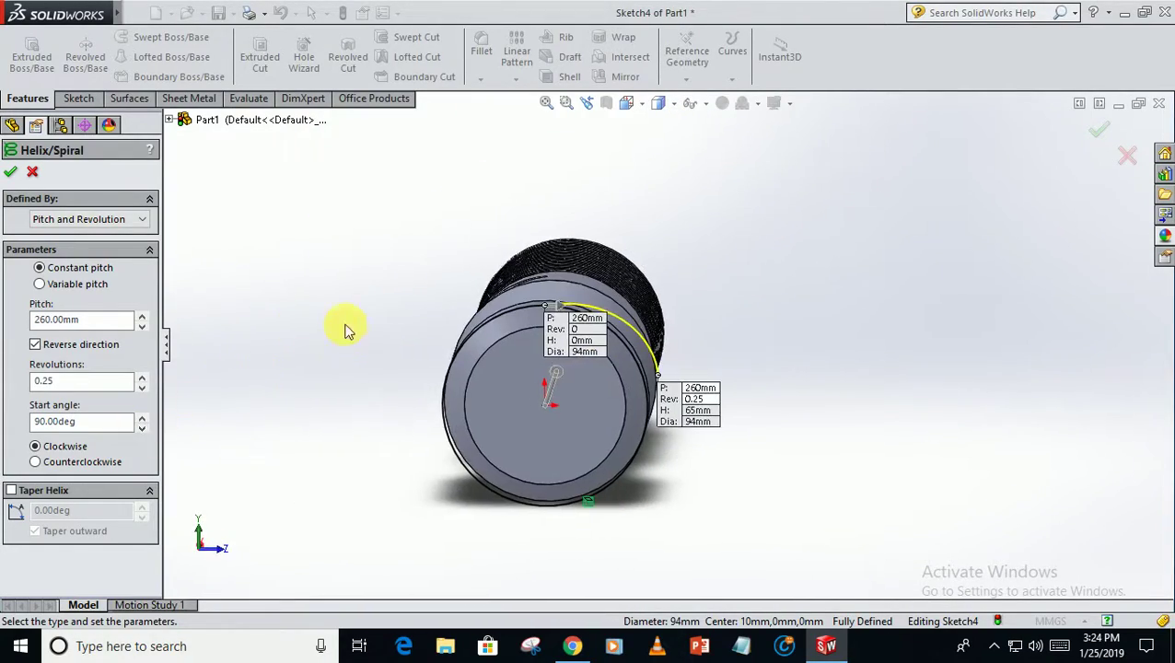
click(10, 173)
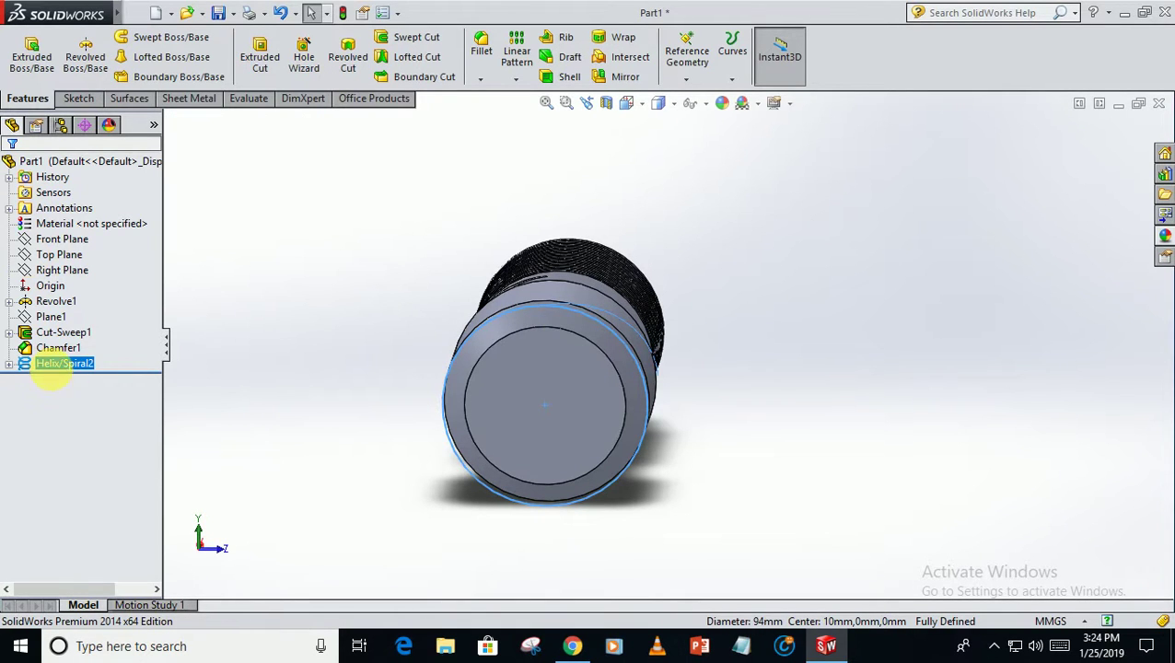
Step: Sketch a small triangle at the top edge of the head's end face
right_click(525, 380)
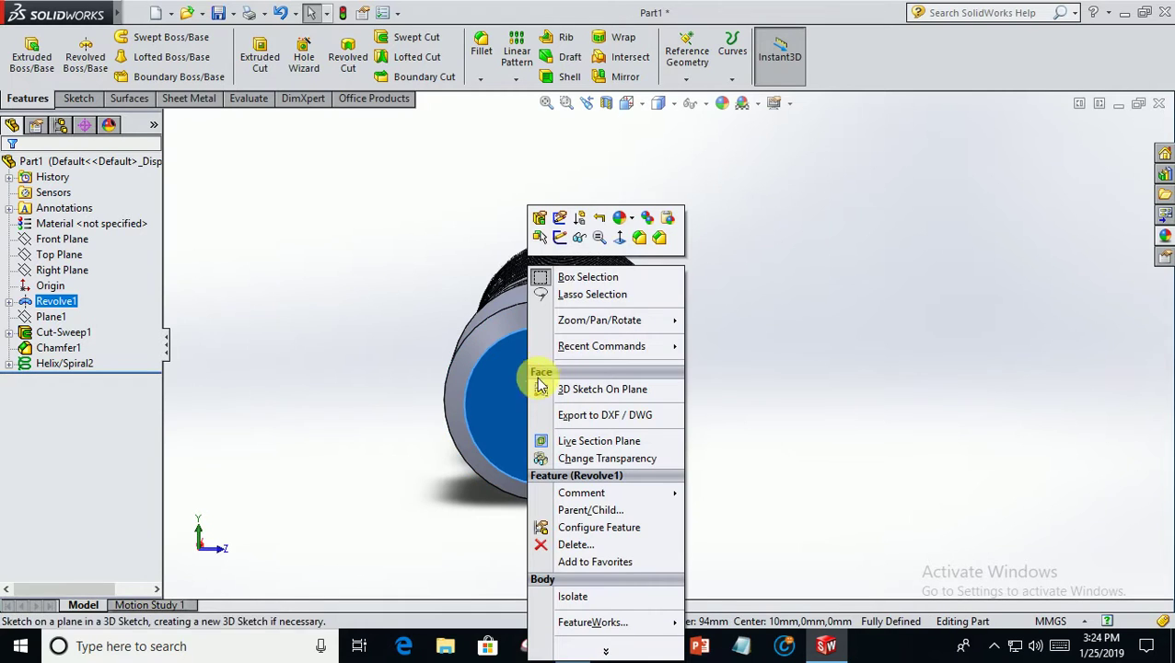
click(557, 233)
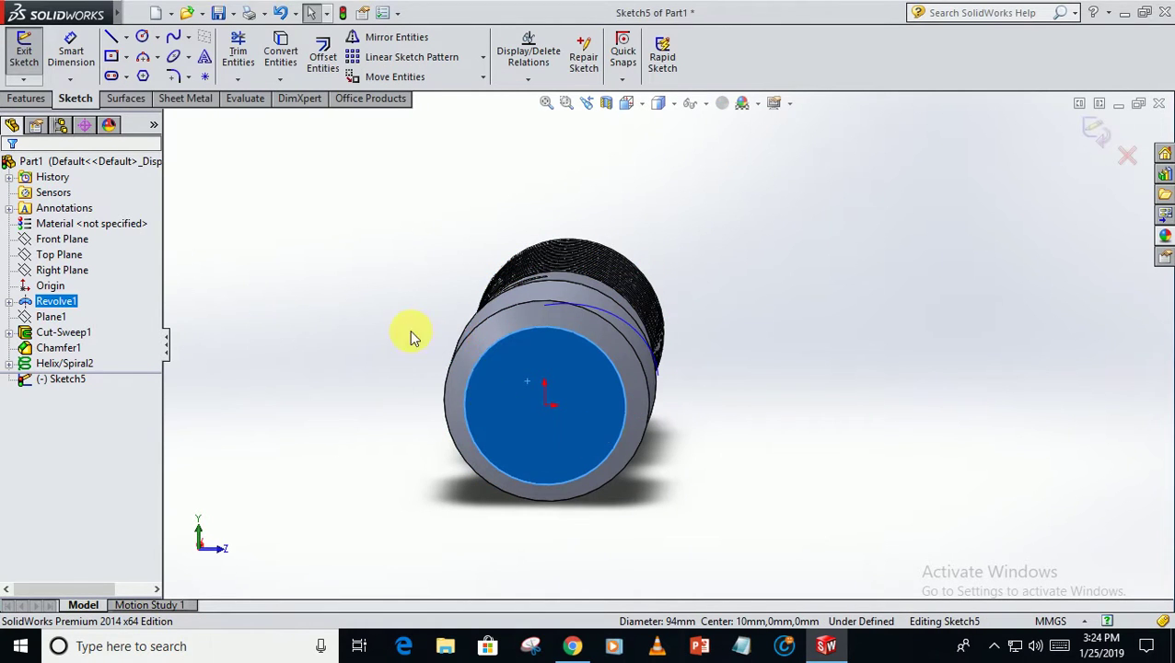
key(space)
click(557, 439)
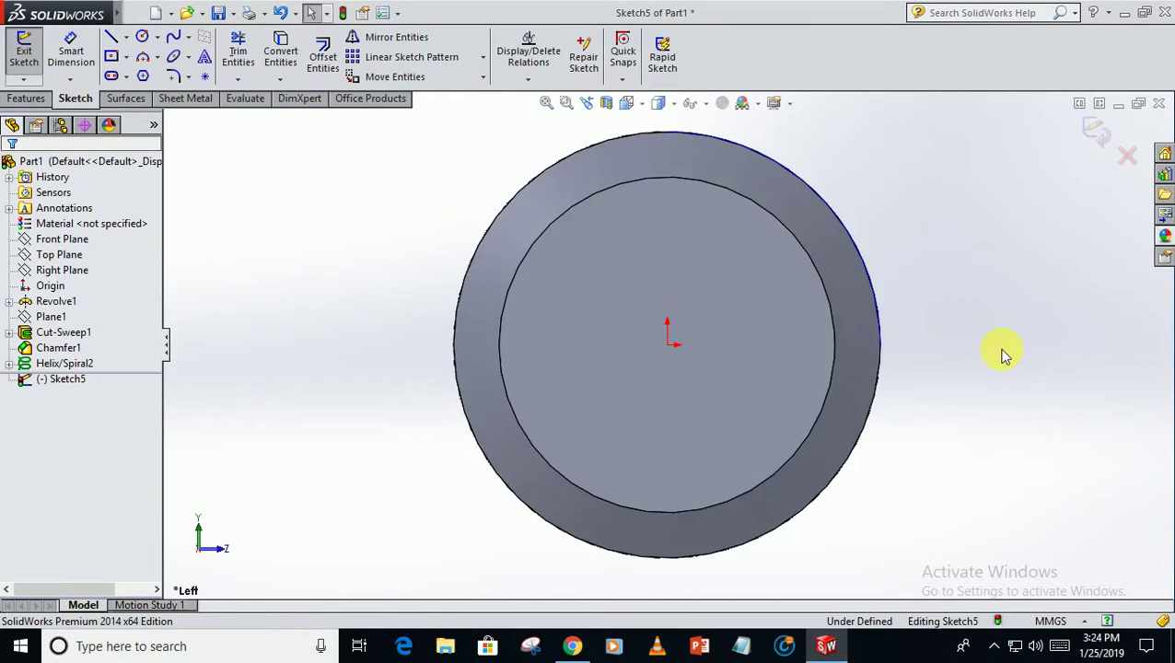
click(142, 76)
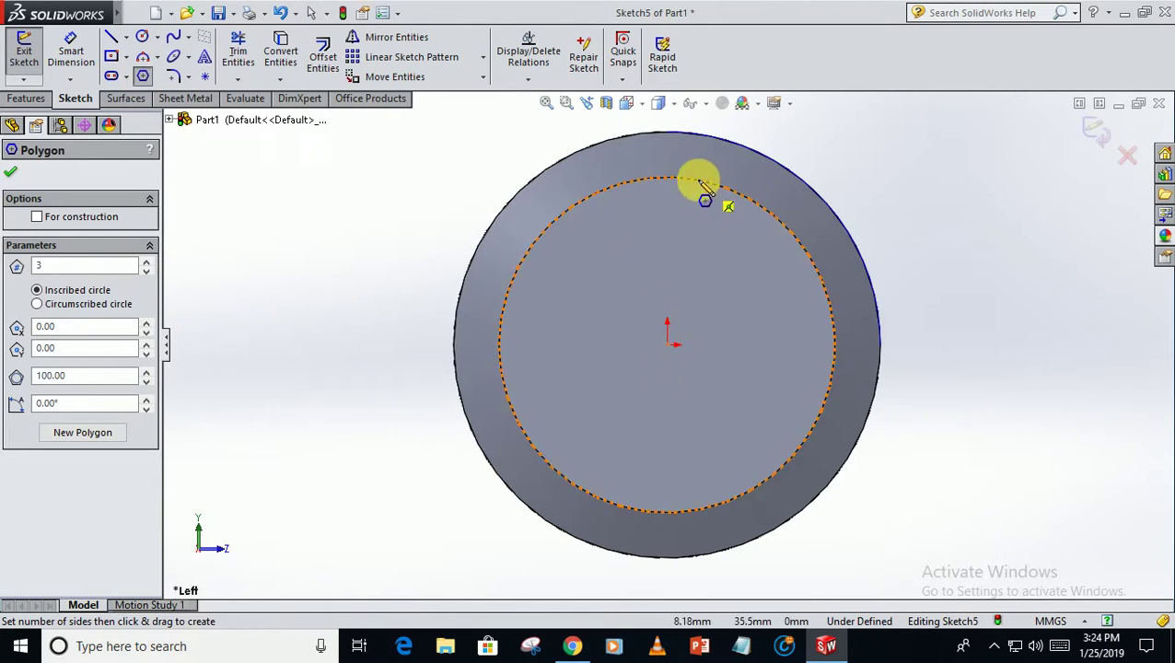
scroll(702, 185, down, 3)
drag(599, 135, 598, 158)
Step: Dimension the triangle's construction circle to a 4 mm diameter
click(90, 50)
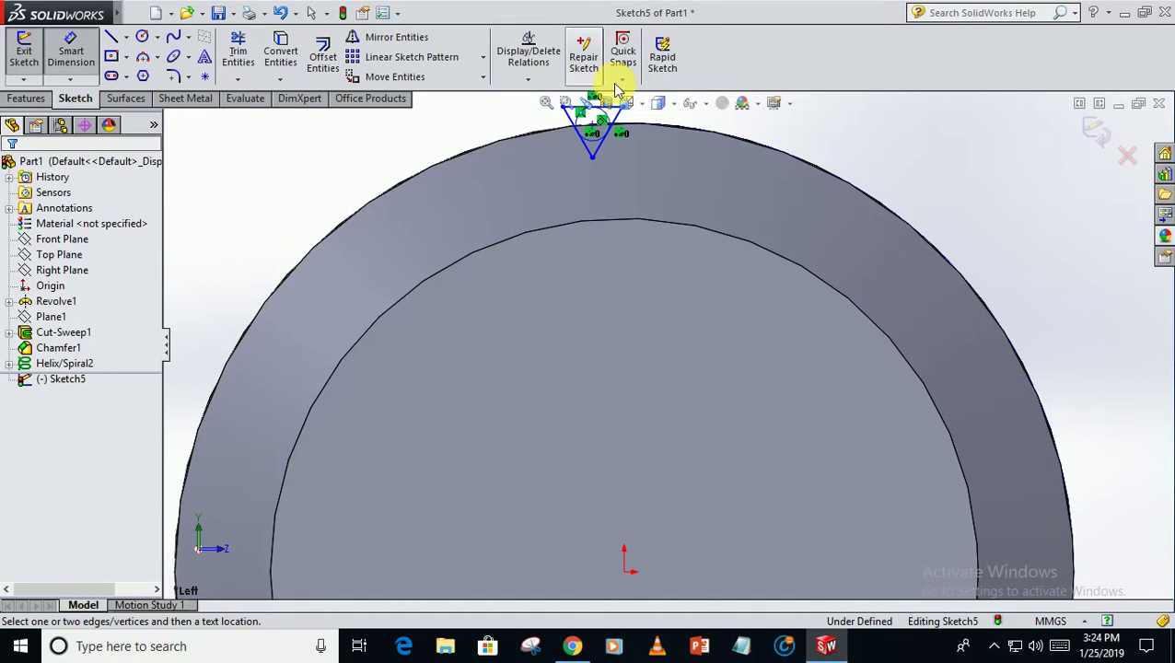
click(631, 147)
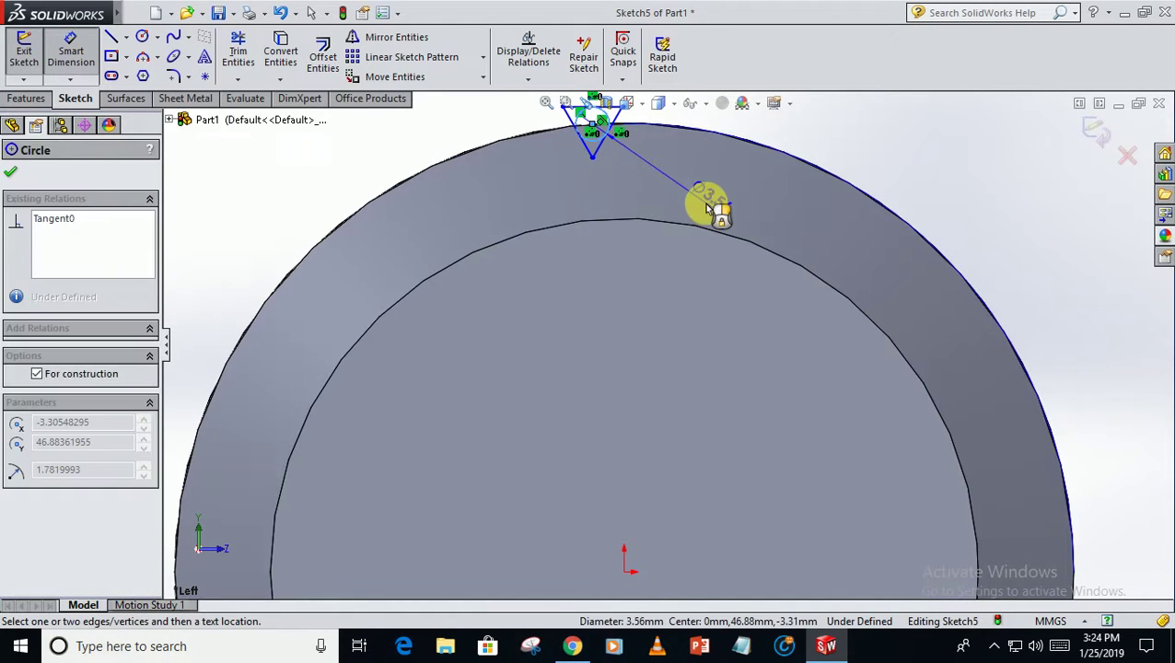
click(708, 204)
text(4)
key(Return)
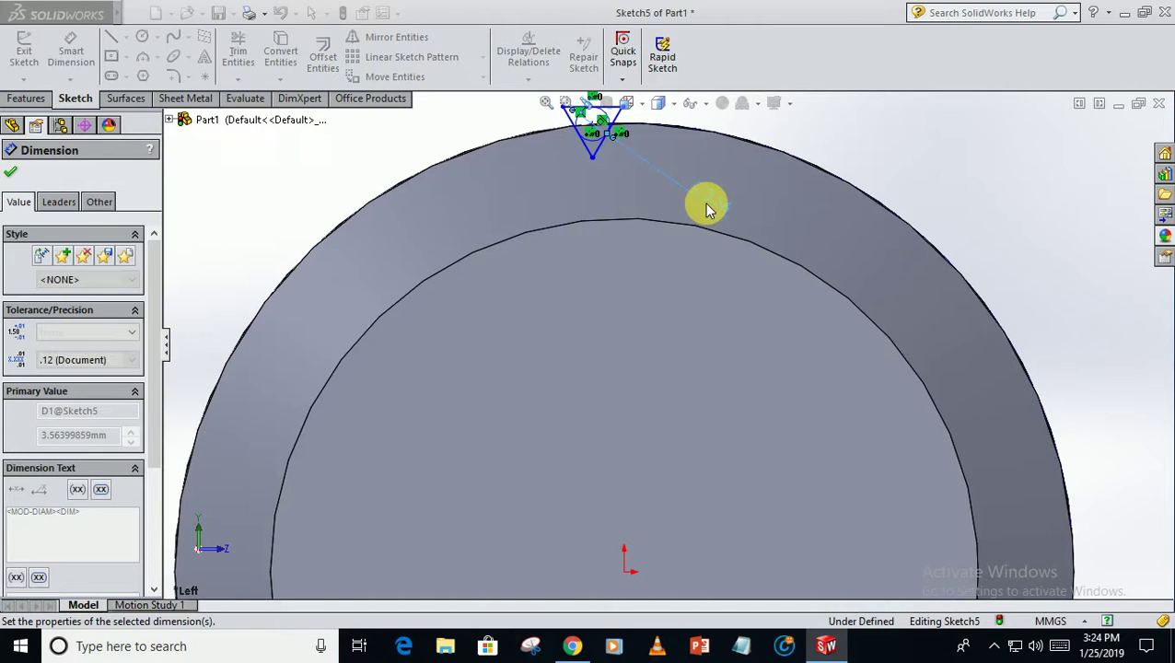
key(z)
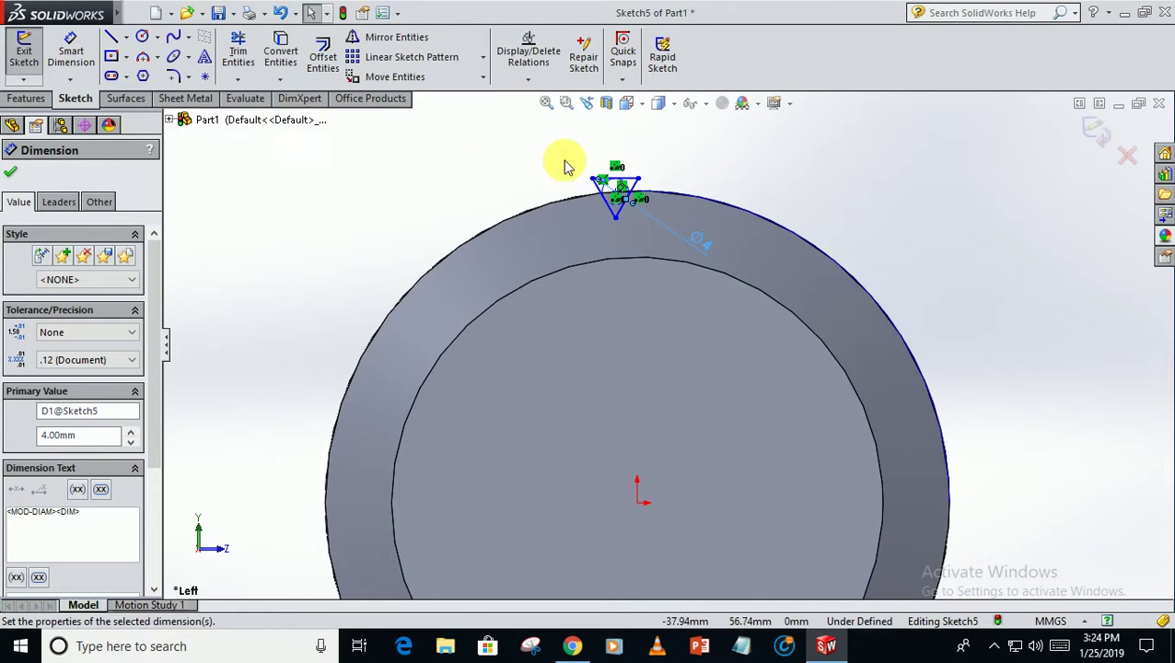
click(10, 173)
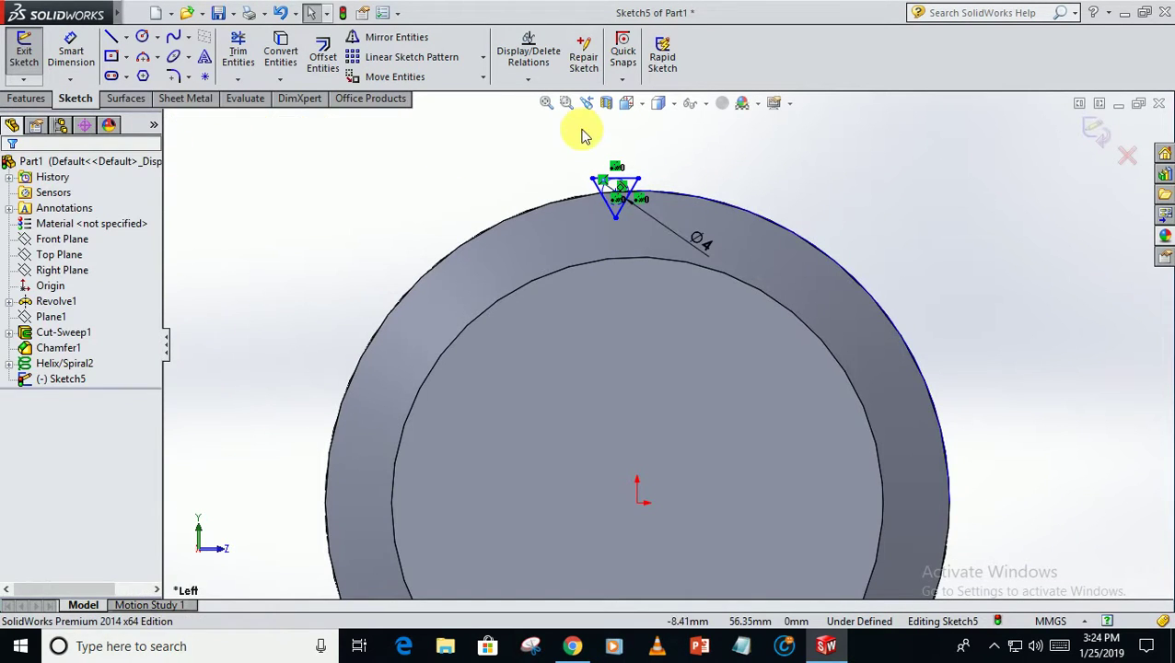
Step: Pierce the circle's centre onto the second helix and exit the fully defined sketch
click(631, 181)
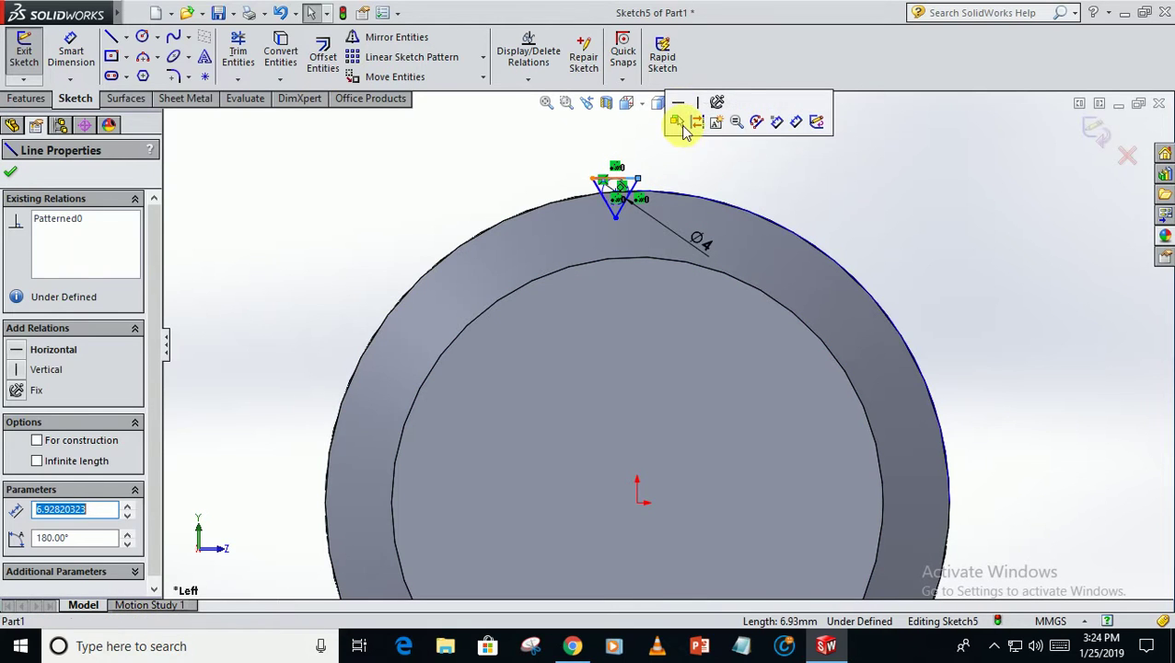
click(695, 165)
scroll(676, 179, down, 5)
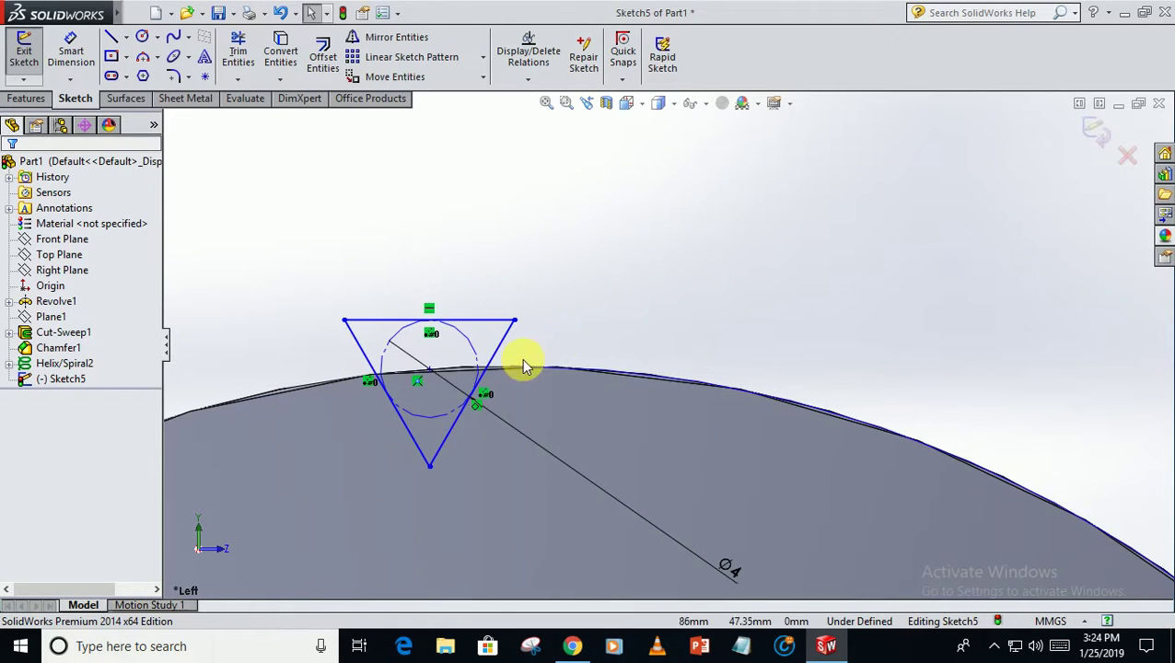
click(419, 387)
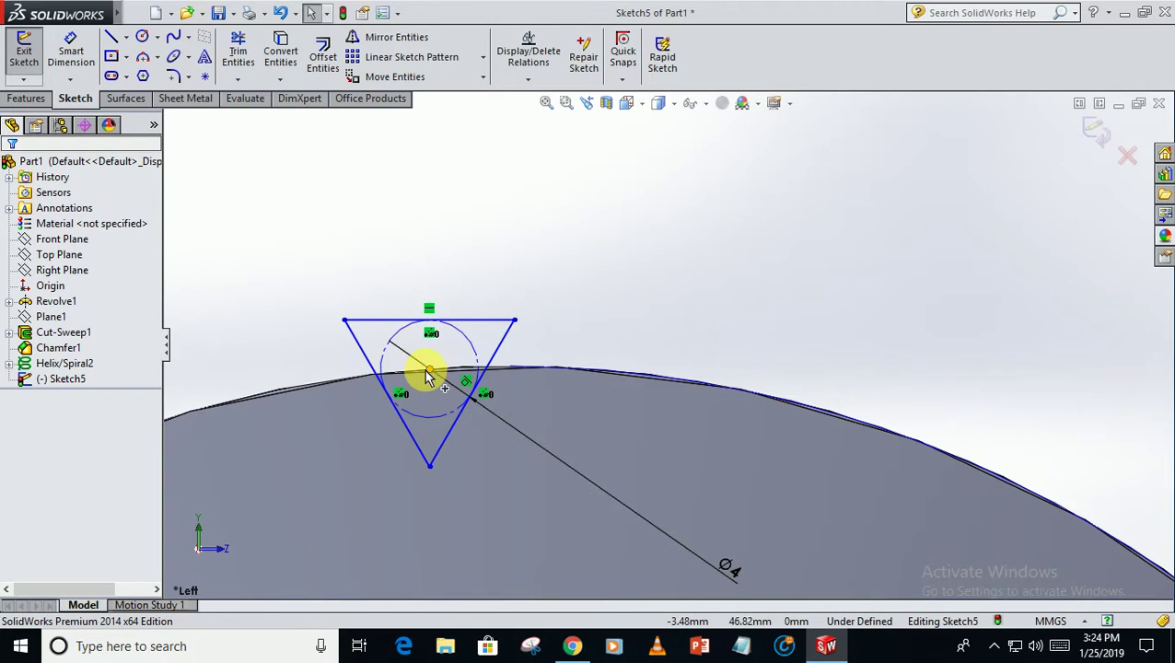
click(427, 372)
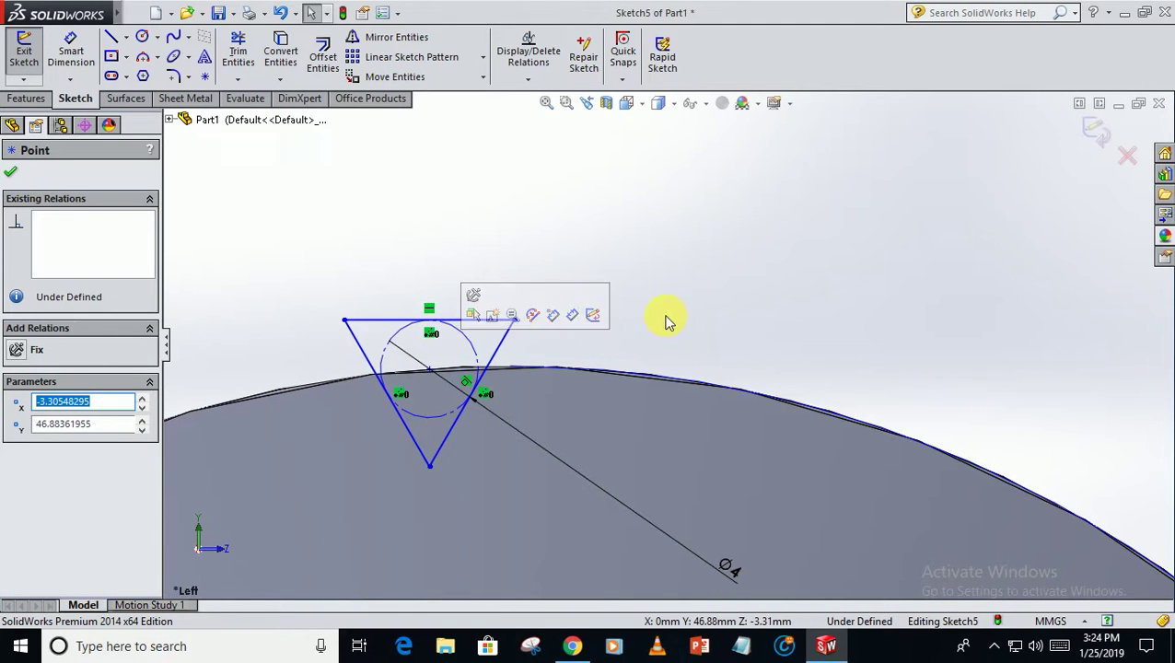
scroll(663, 329, down, 5)
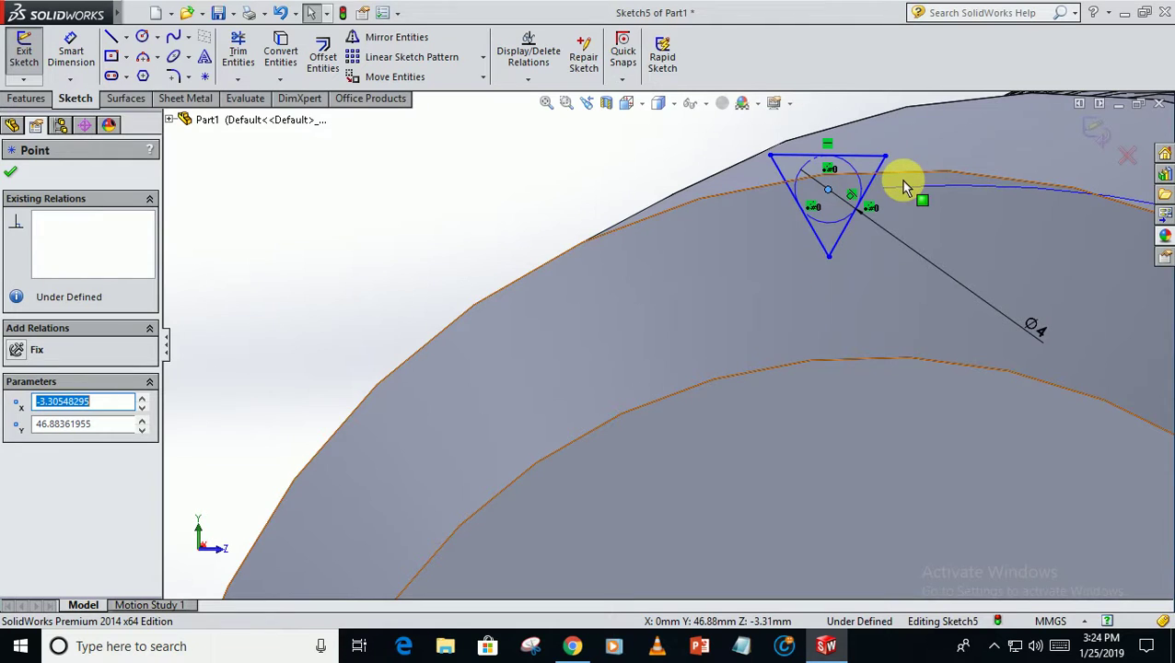
ctrl+click(904, 189)
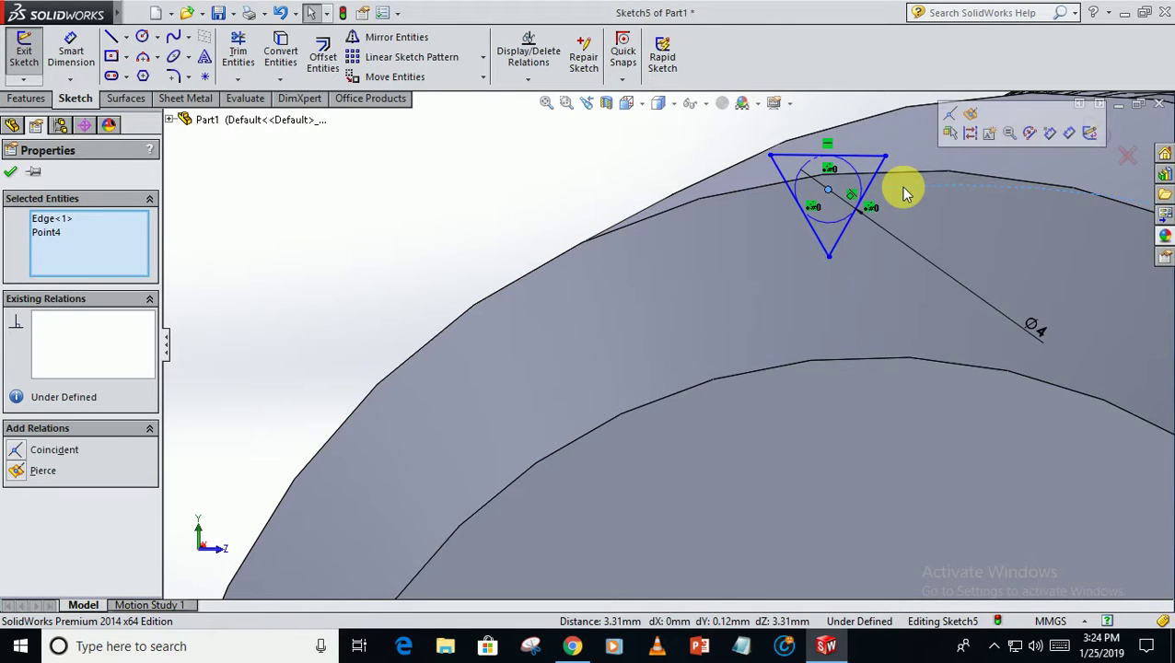
click(970, 113)
scroll(834, 181, up, 2)
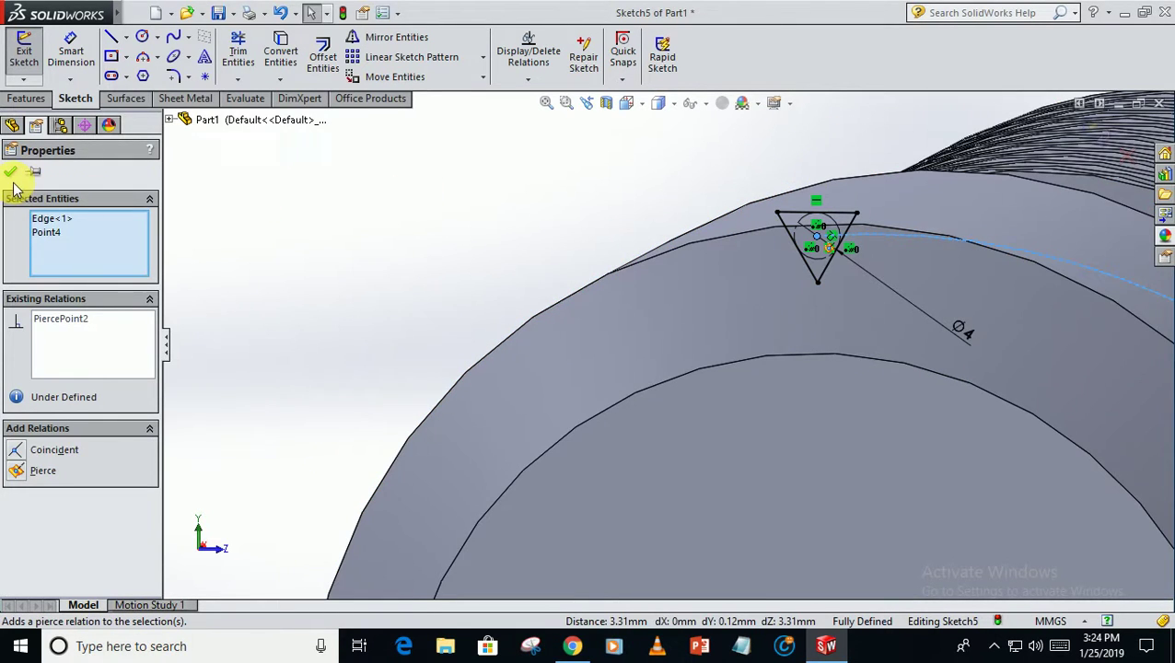
click(11, 174)
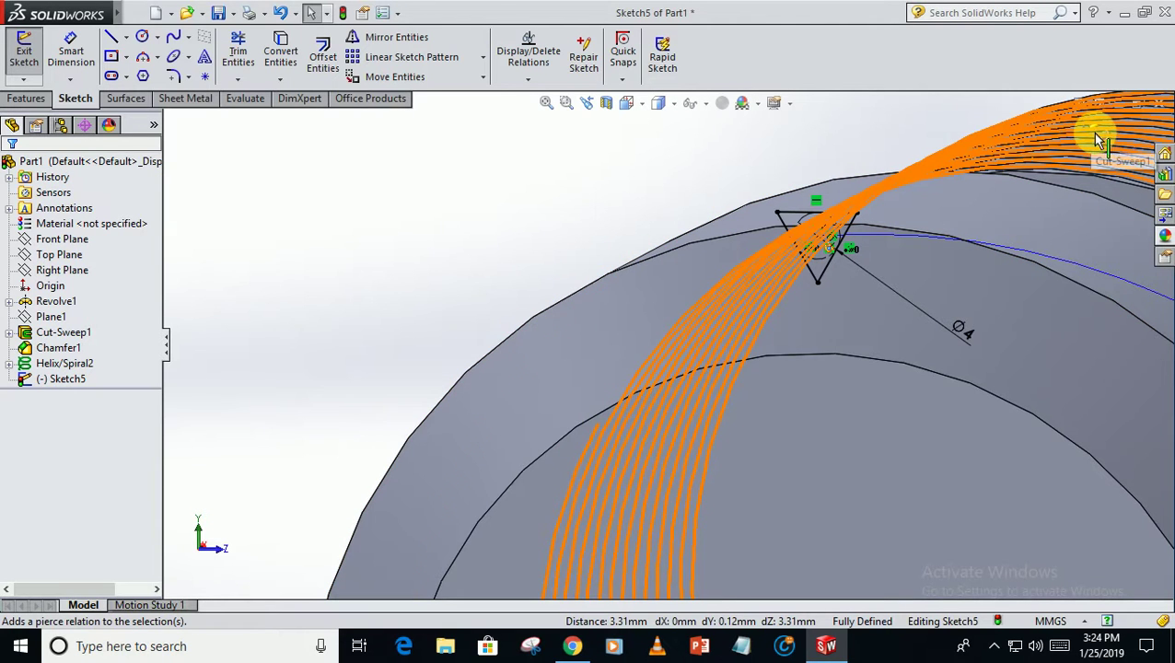
key(z)
key(z)
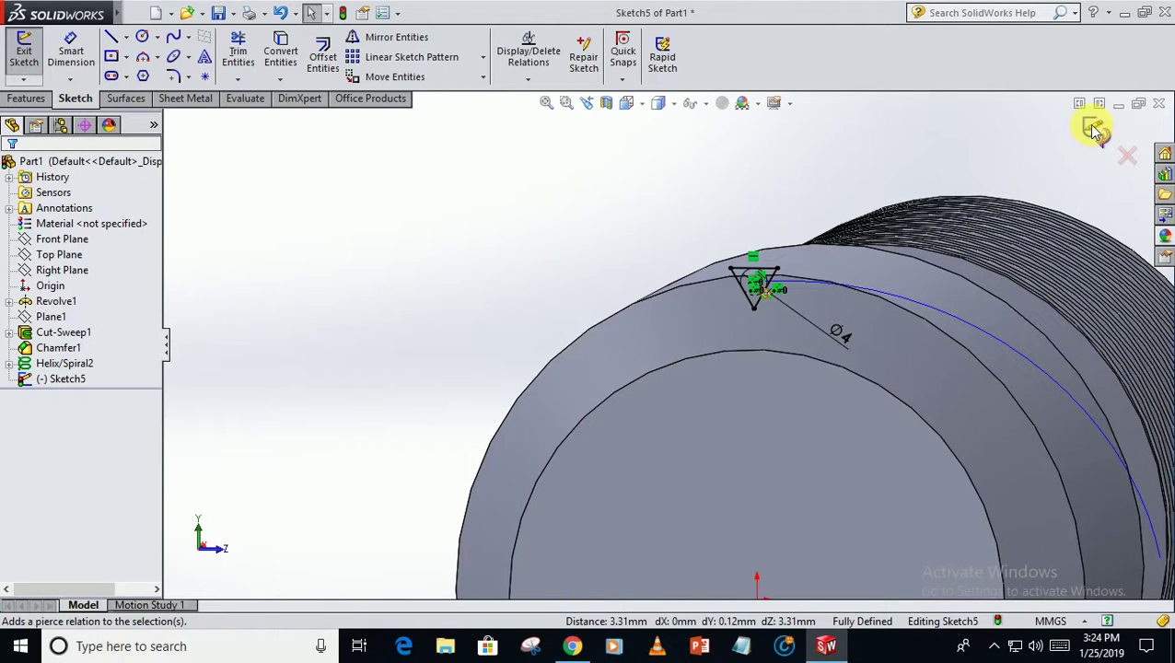
click(1096, 133)
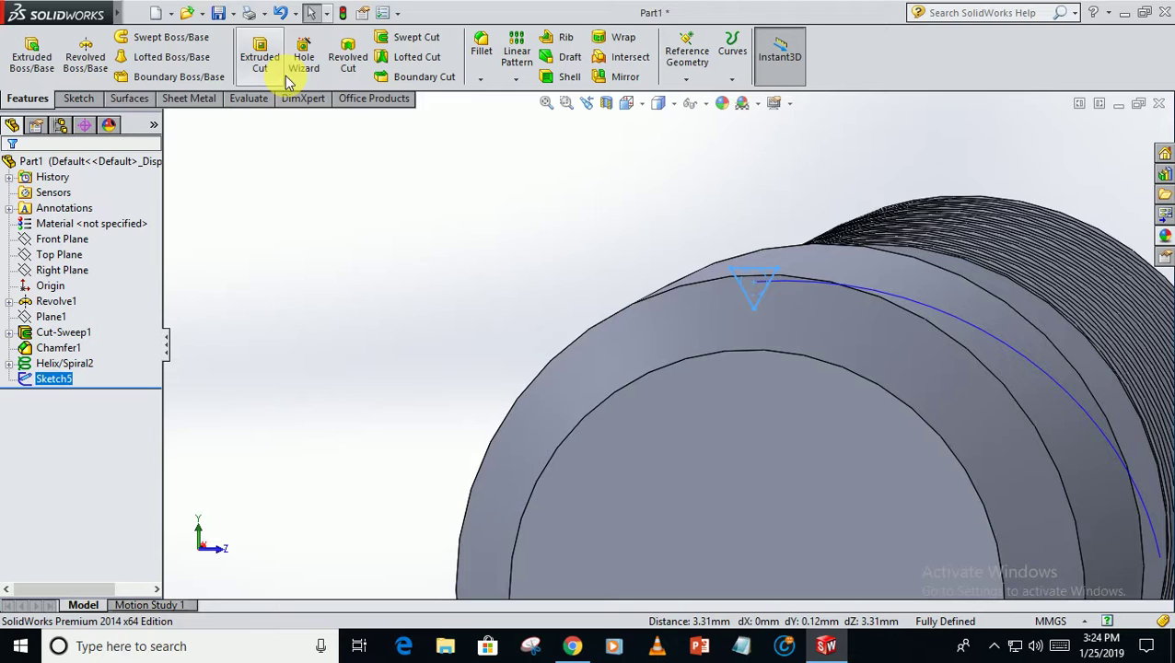
Step: Sweep-cut Sketch5's triangle along Helix/Spiral2 to carve a curved slot across the head
click(396, 37)
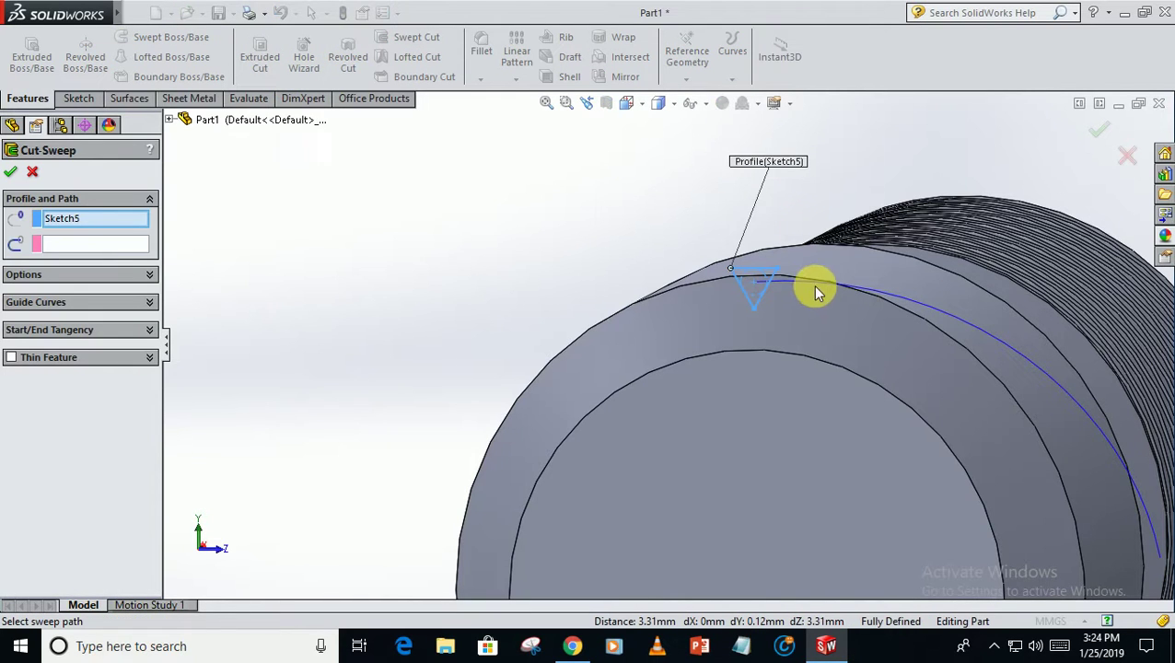
click(119, 248)
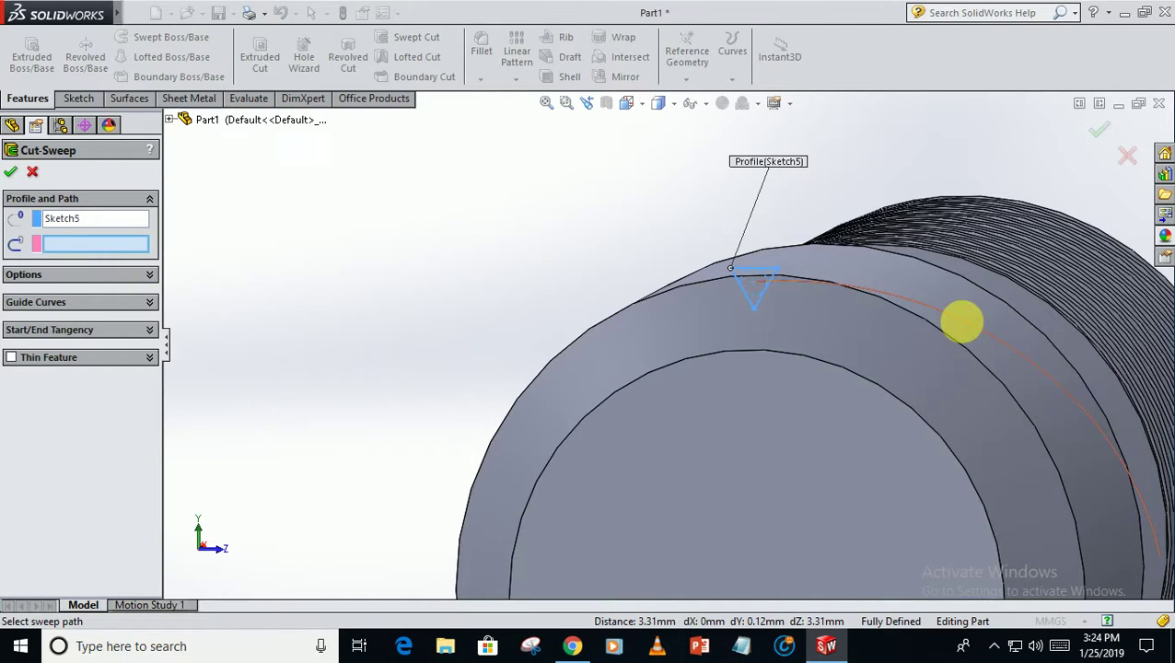
click(962, 321)
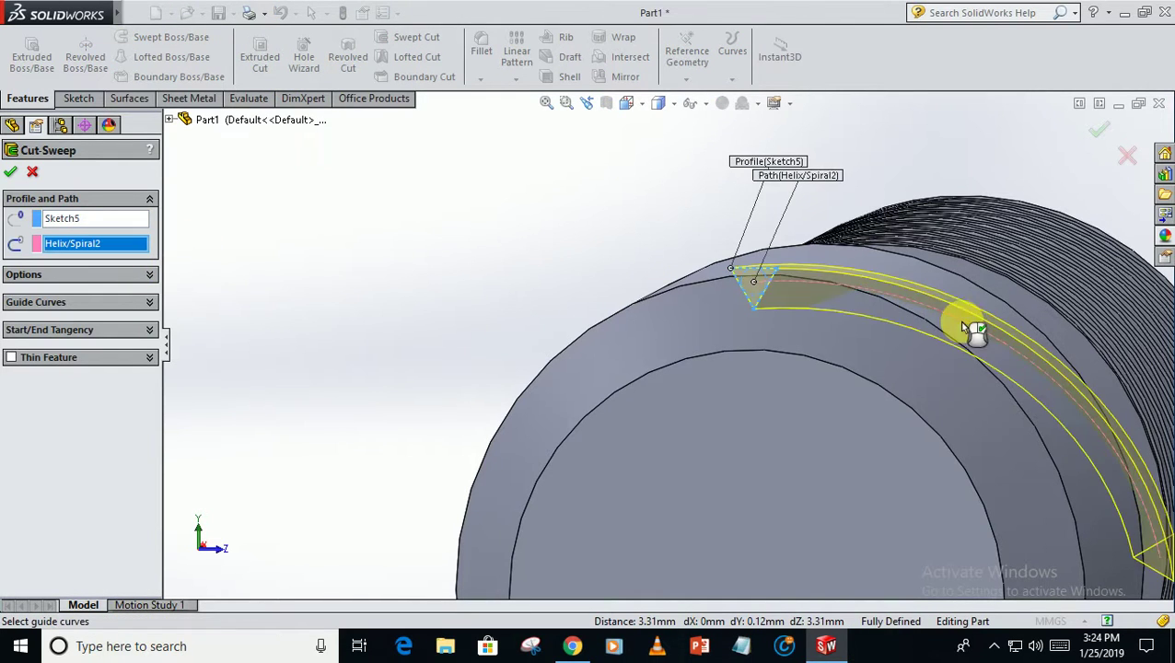
click(9, 173)
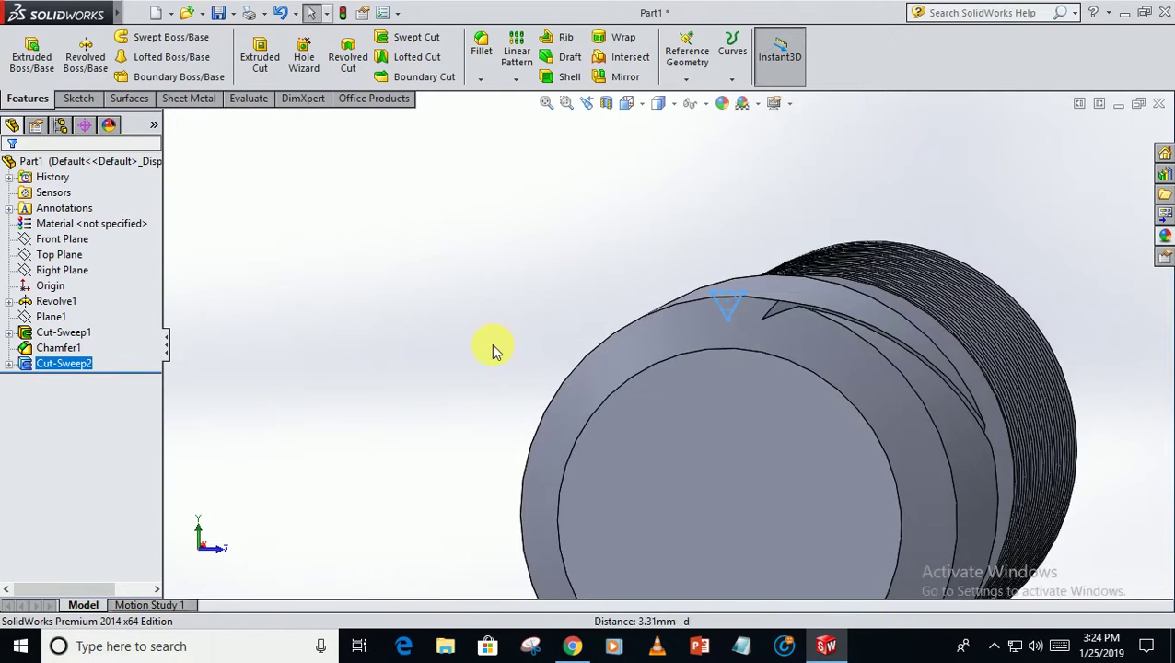
middle_drag(492, 350, 645, 233)
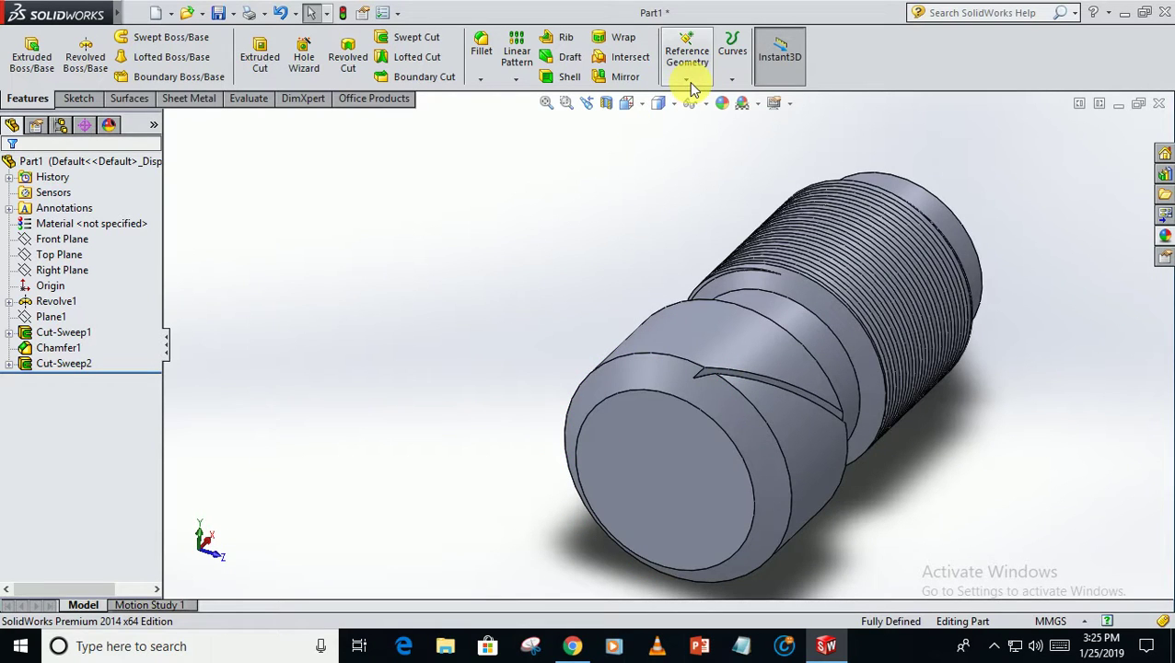
Step: Circular-pattern Cut-Sweep2 about the head's front edge at 10° spacing with 40 instances
click(518, 81)
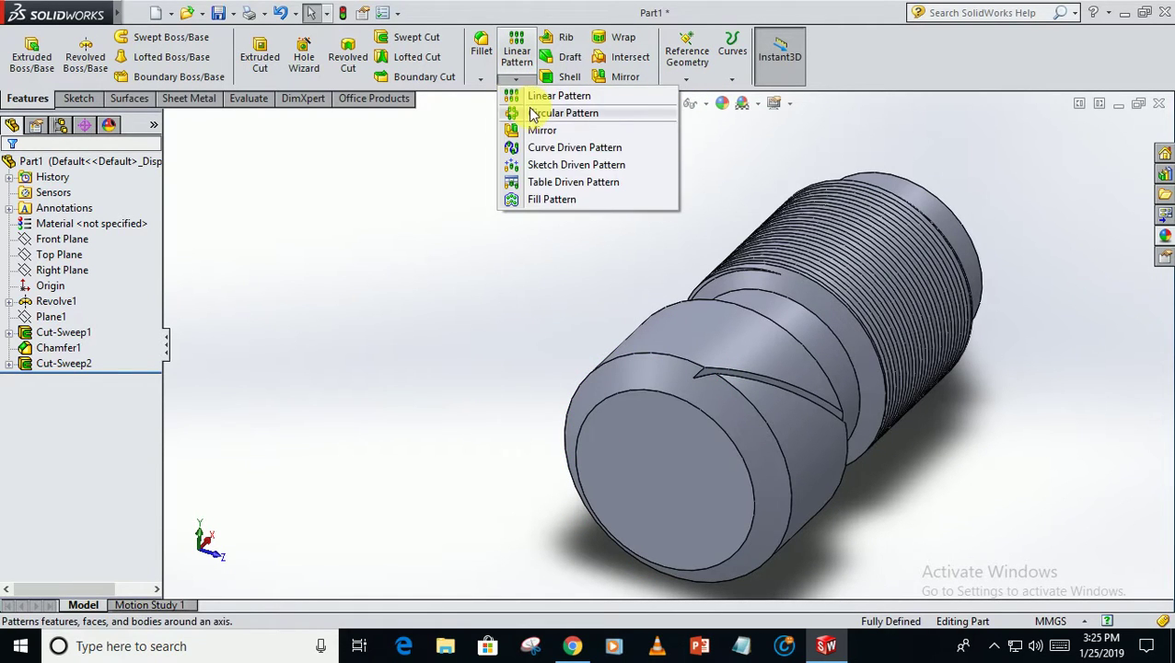
click(545, 116)
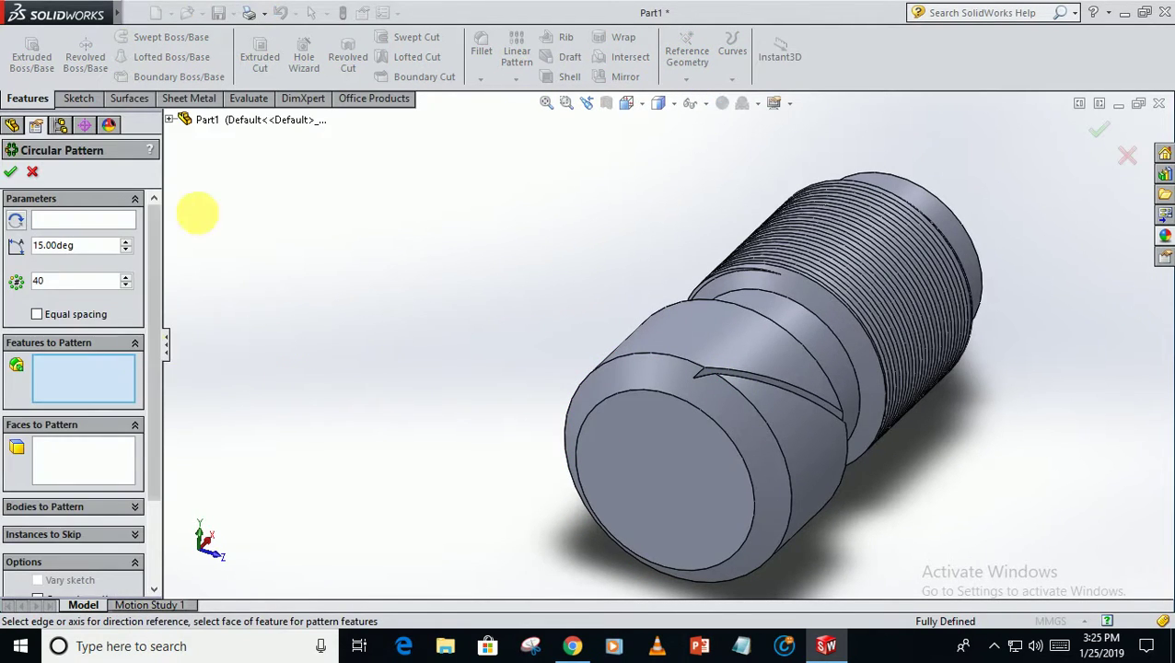
click(169, 119)
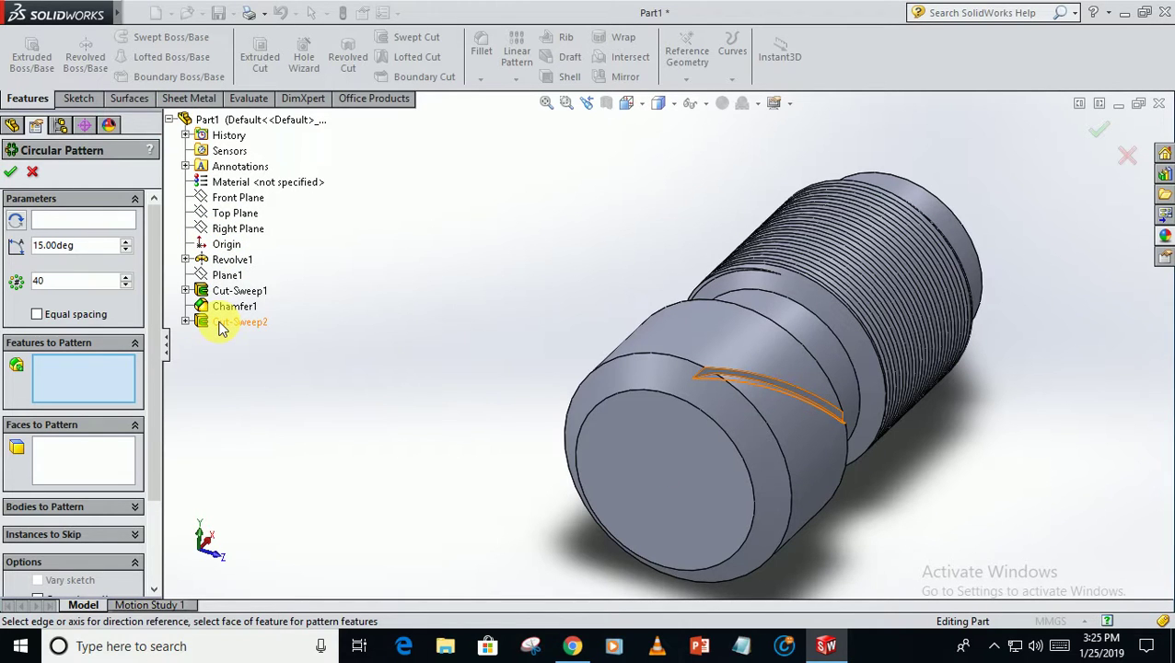
click(237, 322)
click(81, 221)
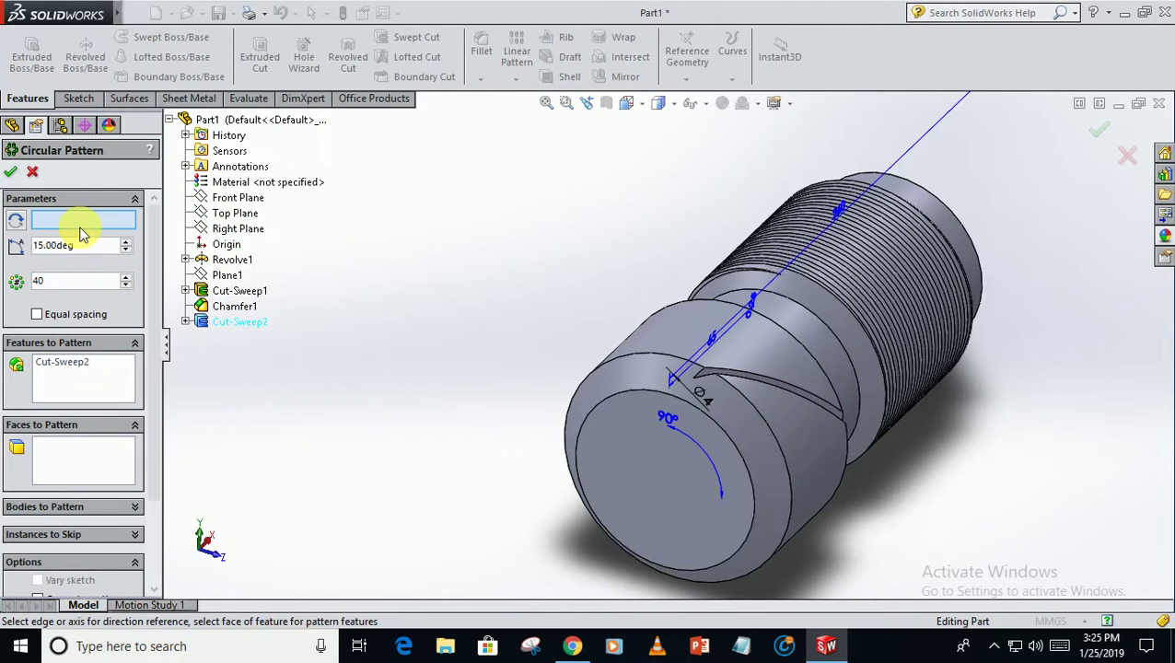
click(741, 455)
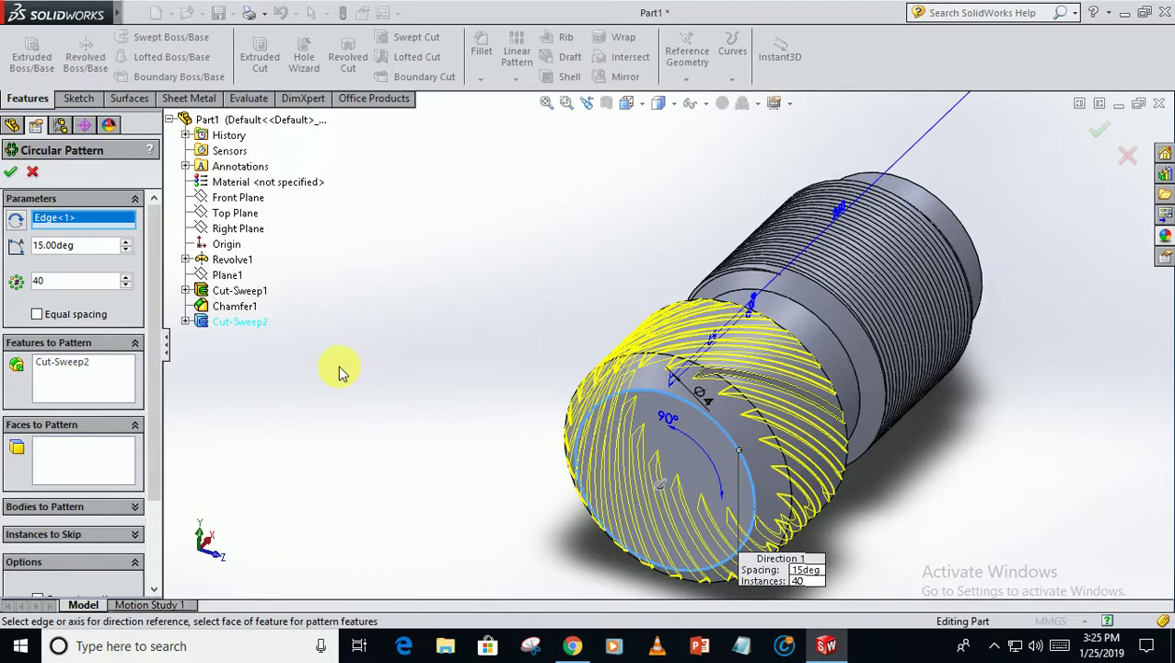
middle_drag(338, 371, 3, 302)
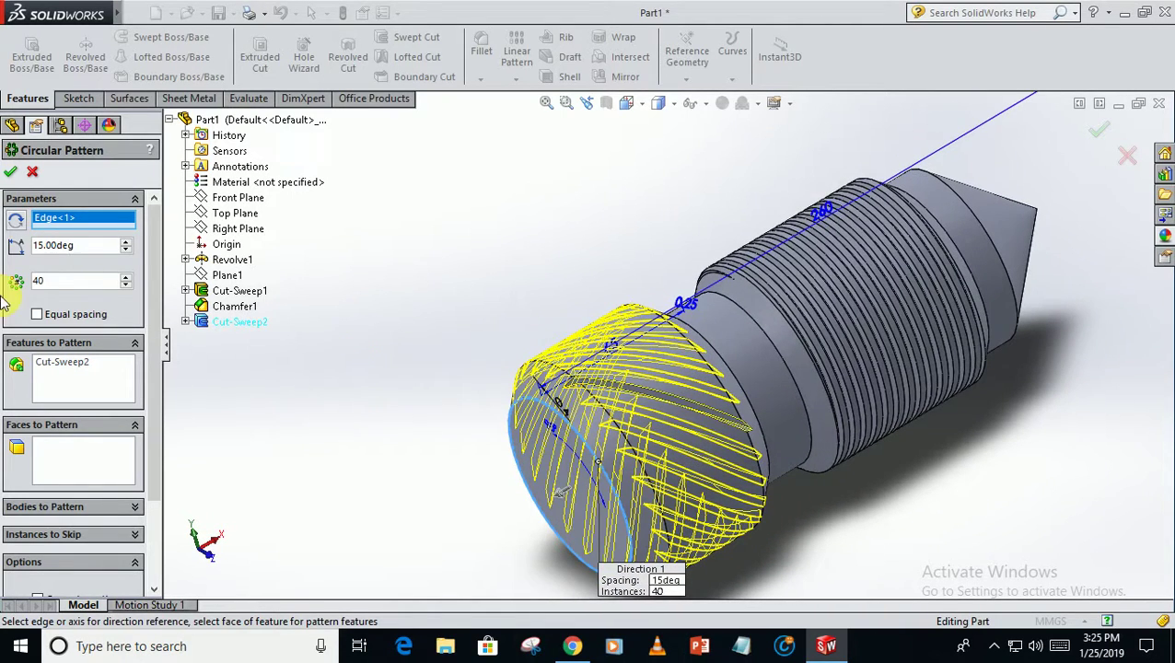
text(10)
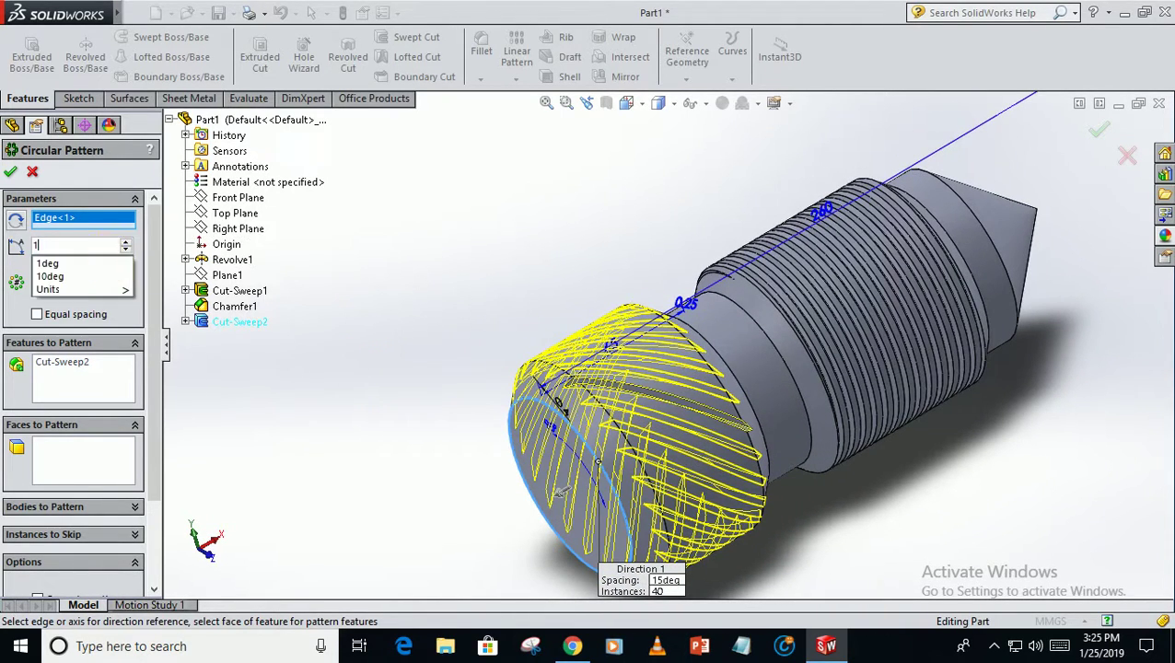
key(Return)
middle_drag(265, 353, 8, 175)
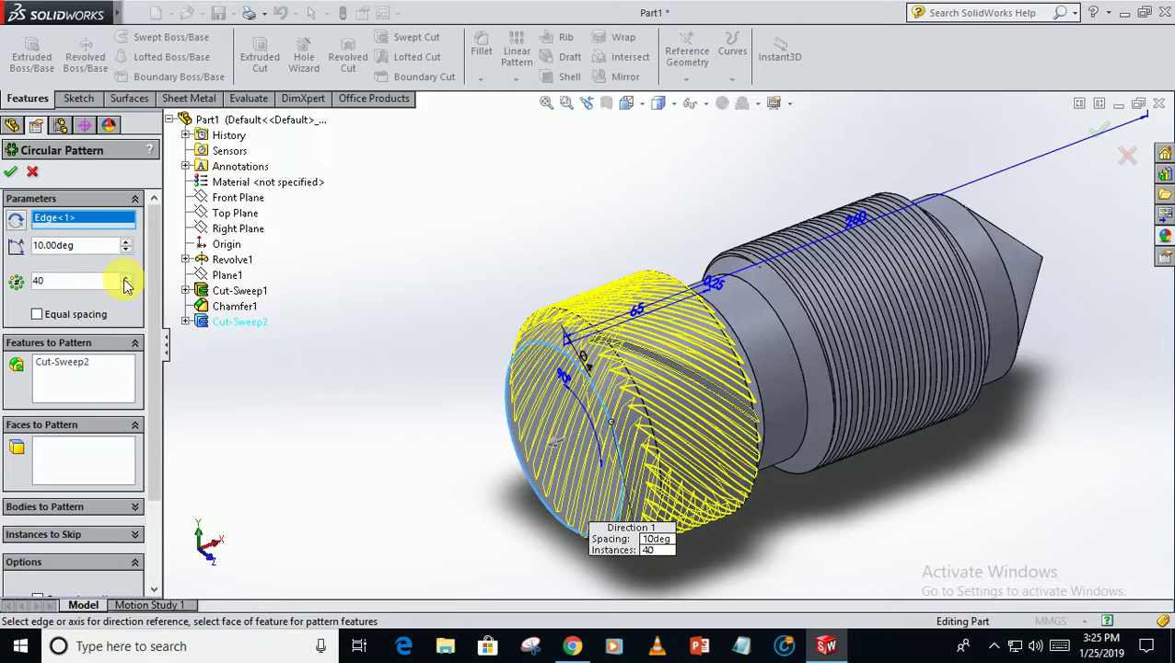
click(10, 171)
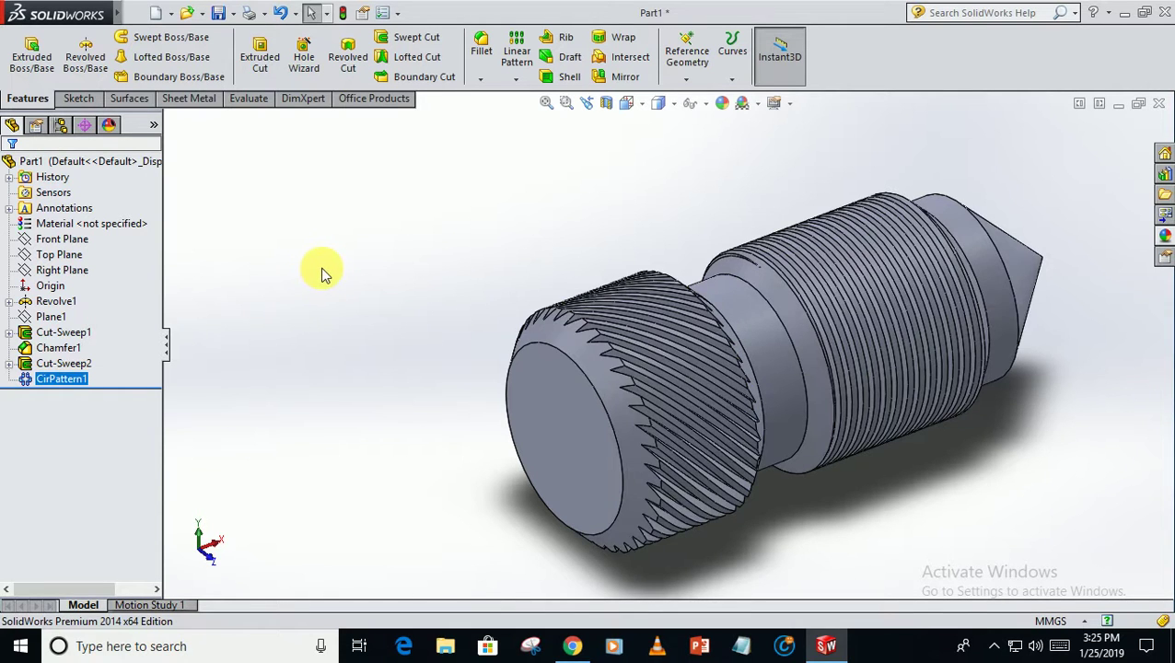
middle_drag(323, 273, 339, 333)
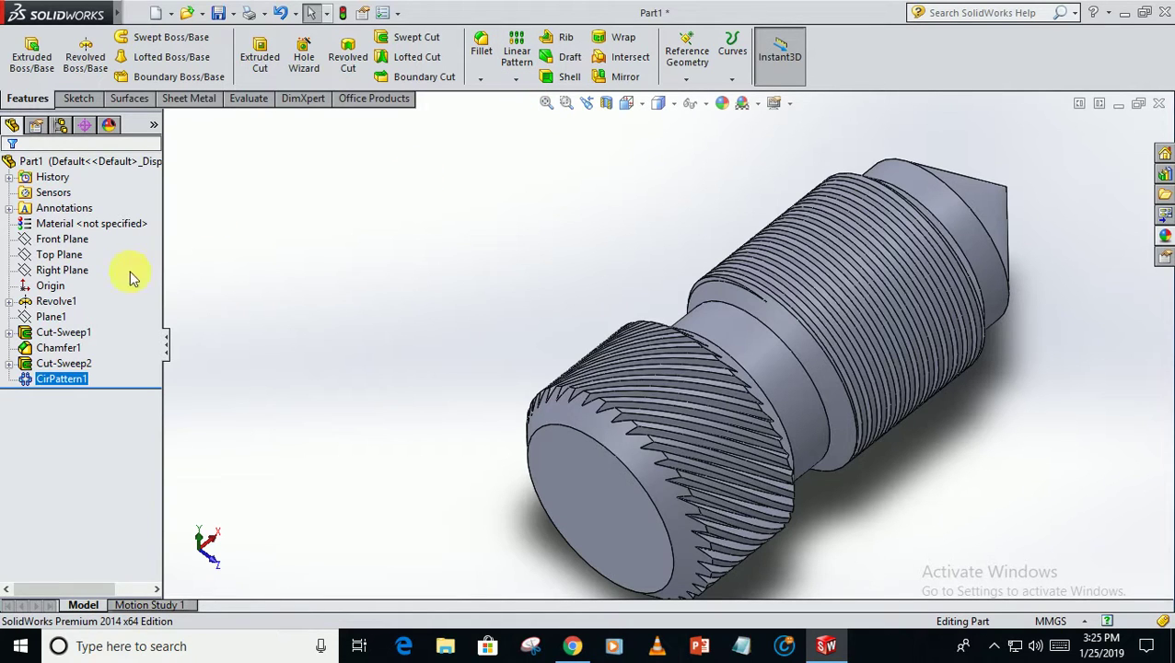
Step: Mirror Cut-Sweep2 and CirPattern1 across the Top Plane to create a diamond knurl
click(70, 258)
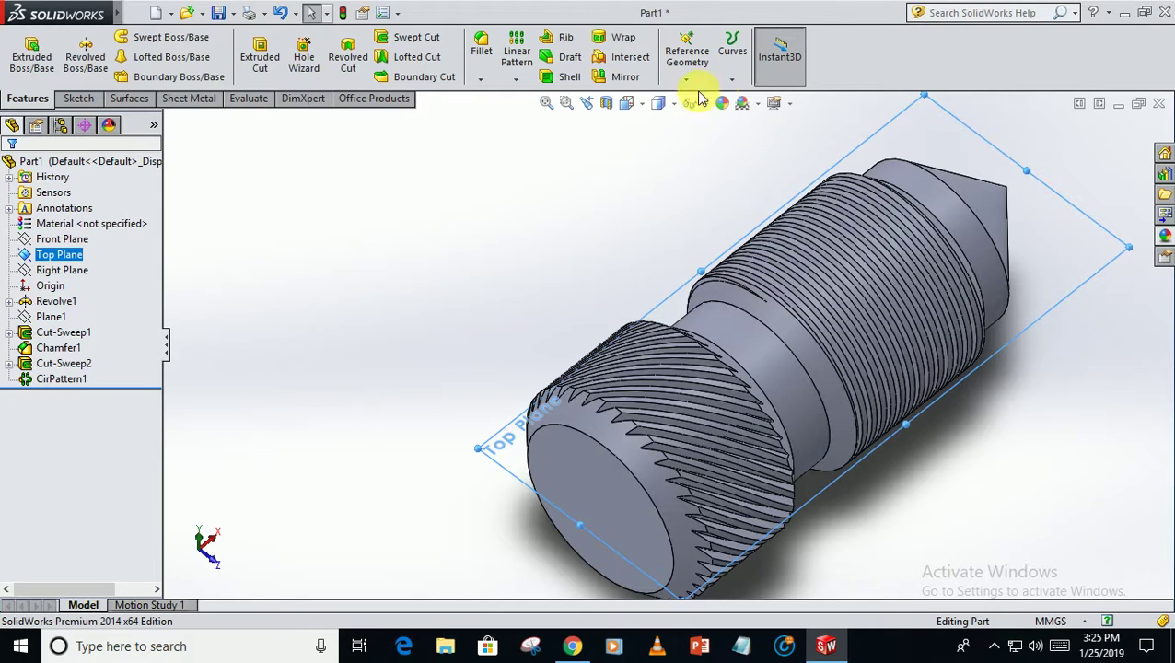
click(626, 78)
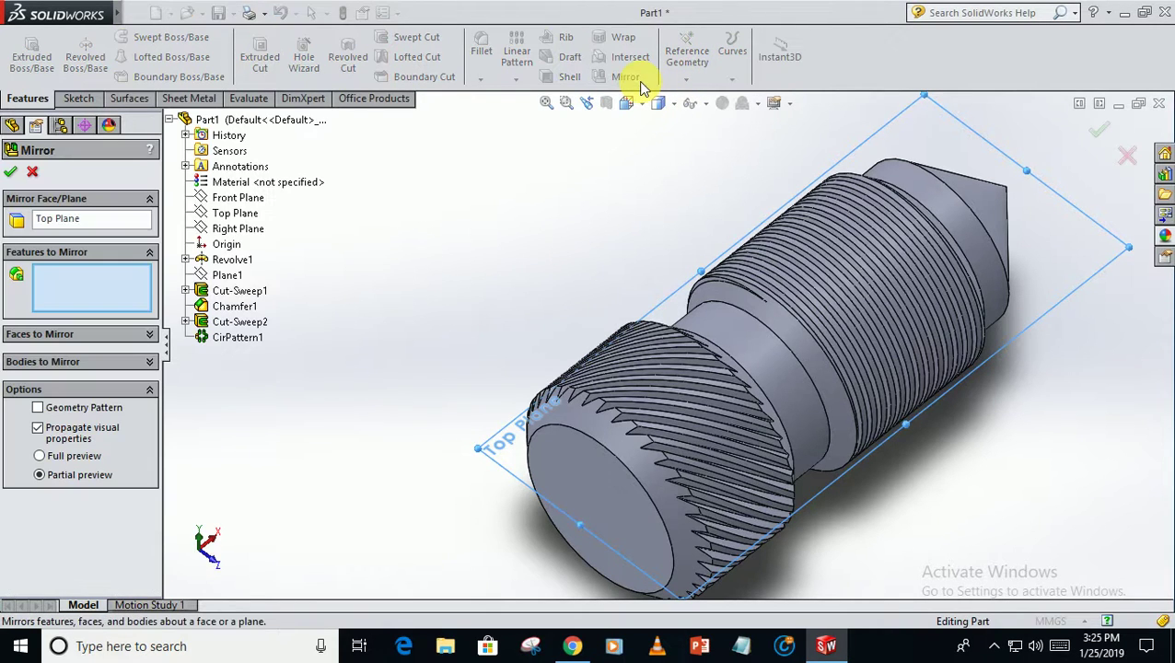
click(235, 323)
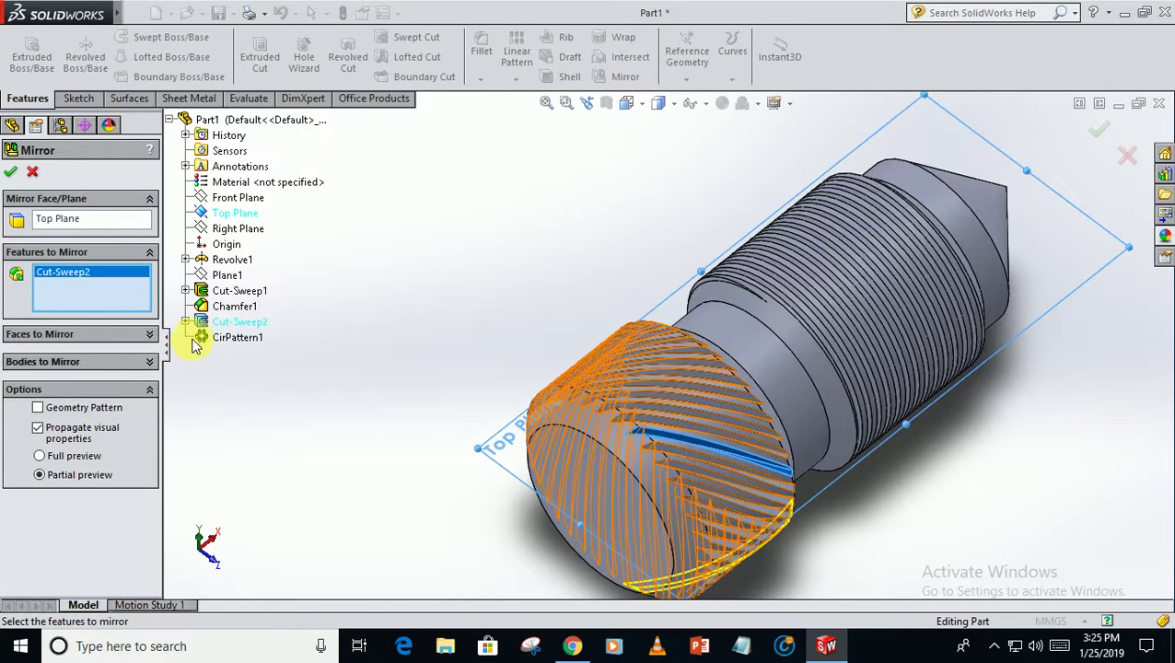
click(206, 340)
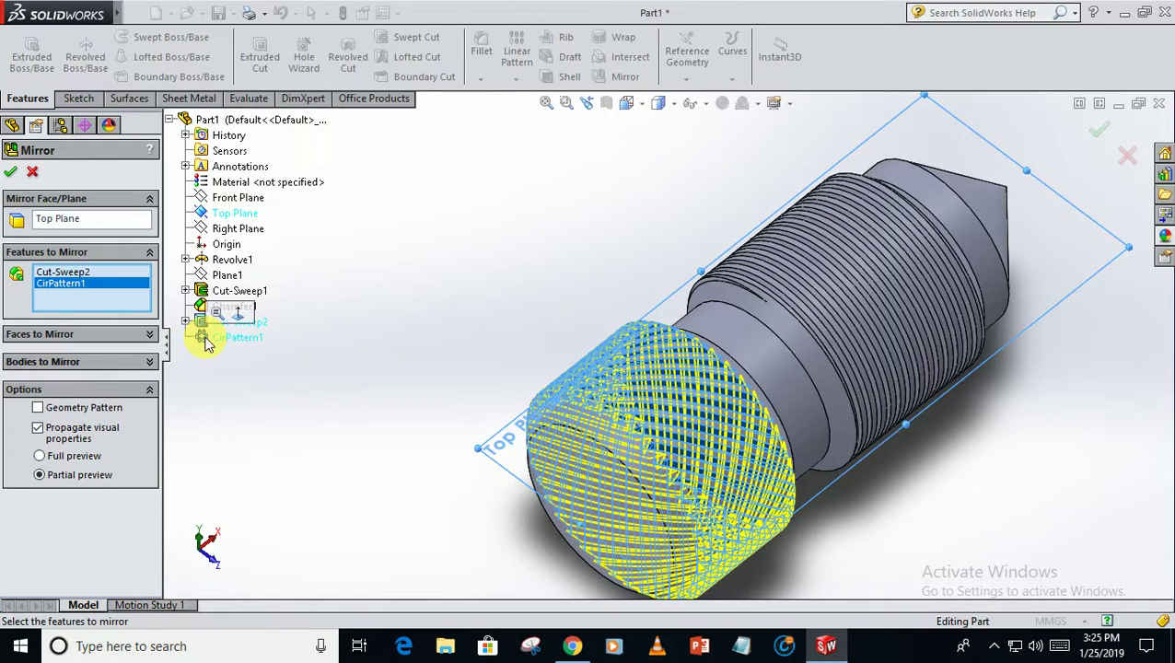
click(11, 173)
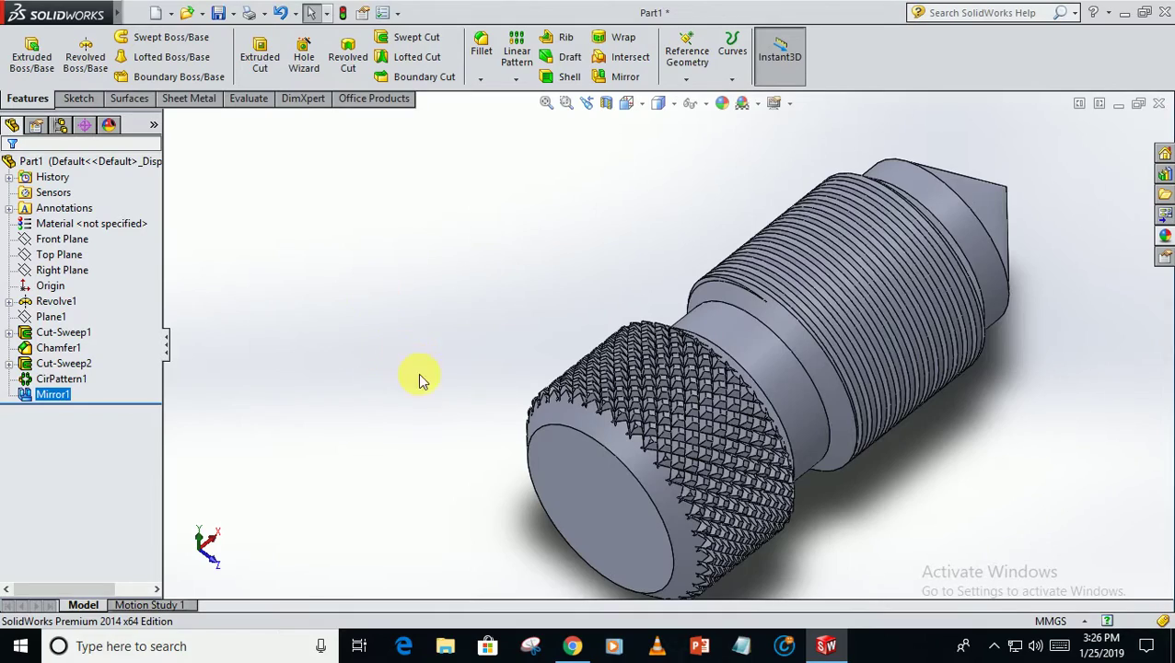
Step: Apply the Metal > Chrome 'chromium plate' appearance to the whole part
middle_drag(419, 380, 493, 368)
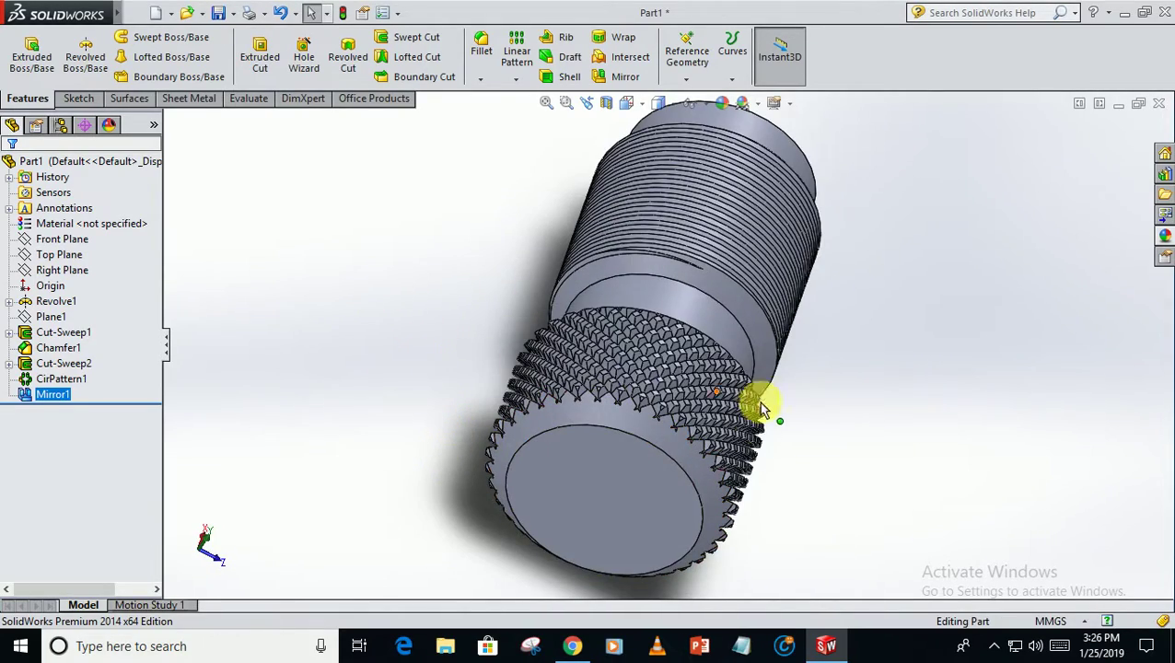
middle_drag(760, 409, 669, 398)
scroll(671, 498, up, 5)
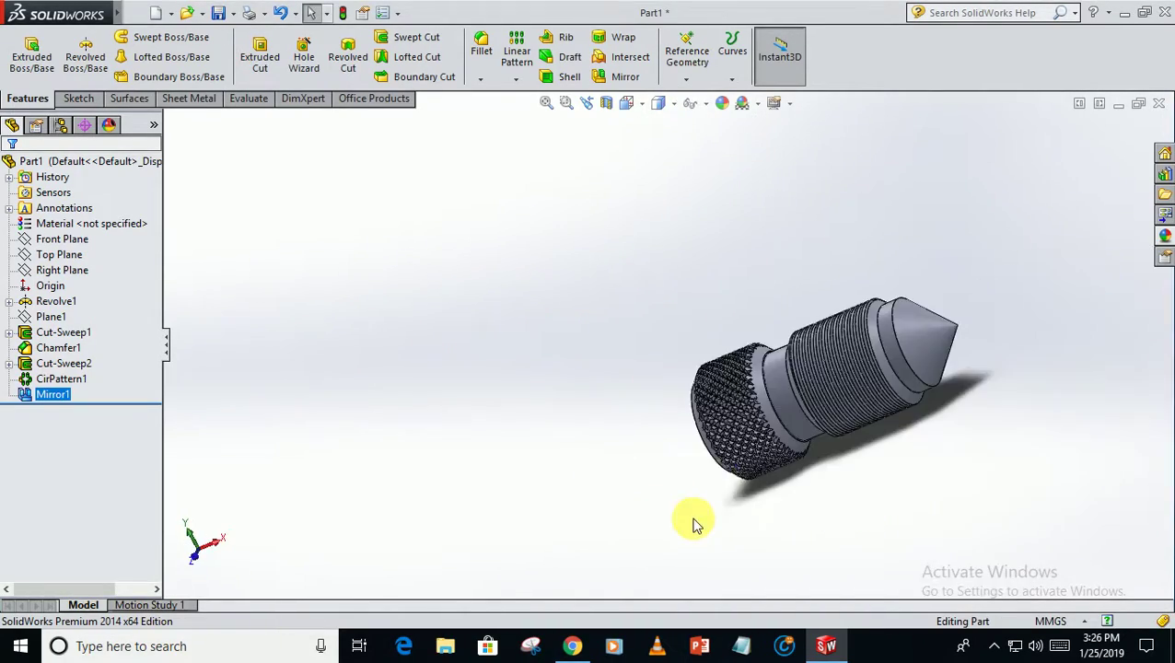
middle_drag(820, 487, 918, 388)
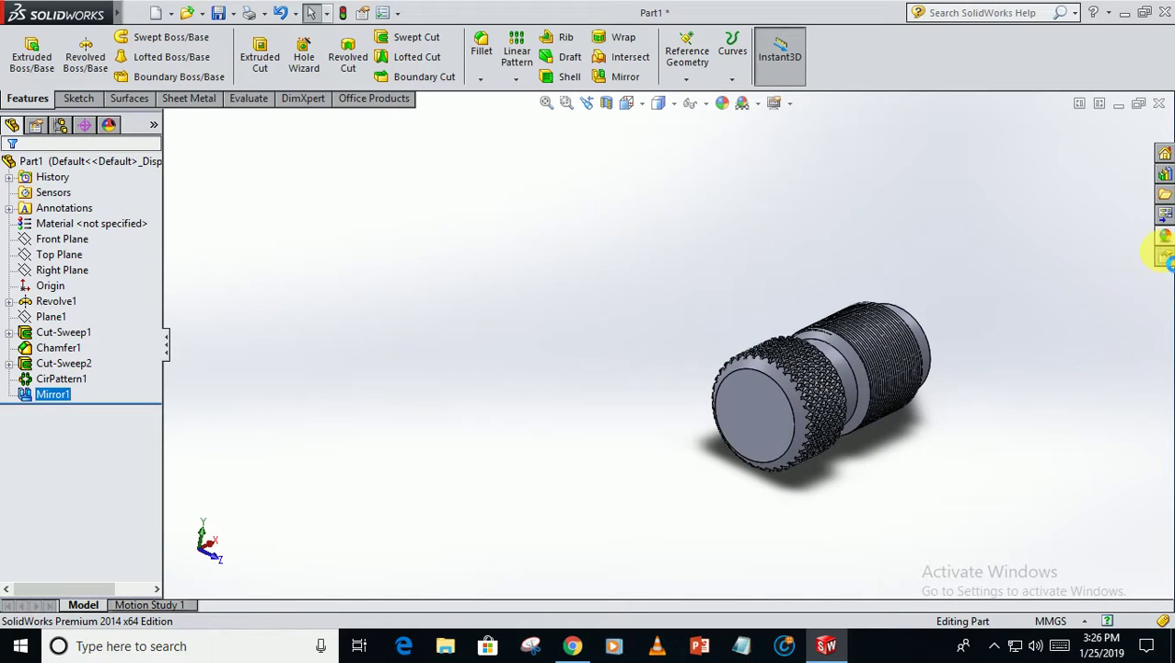
click(1164, 256)
click(892, 239)
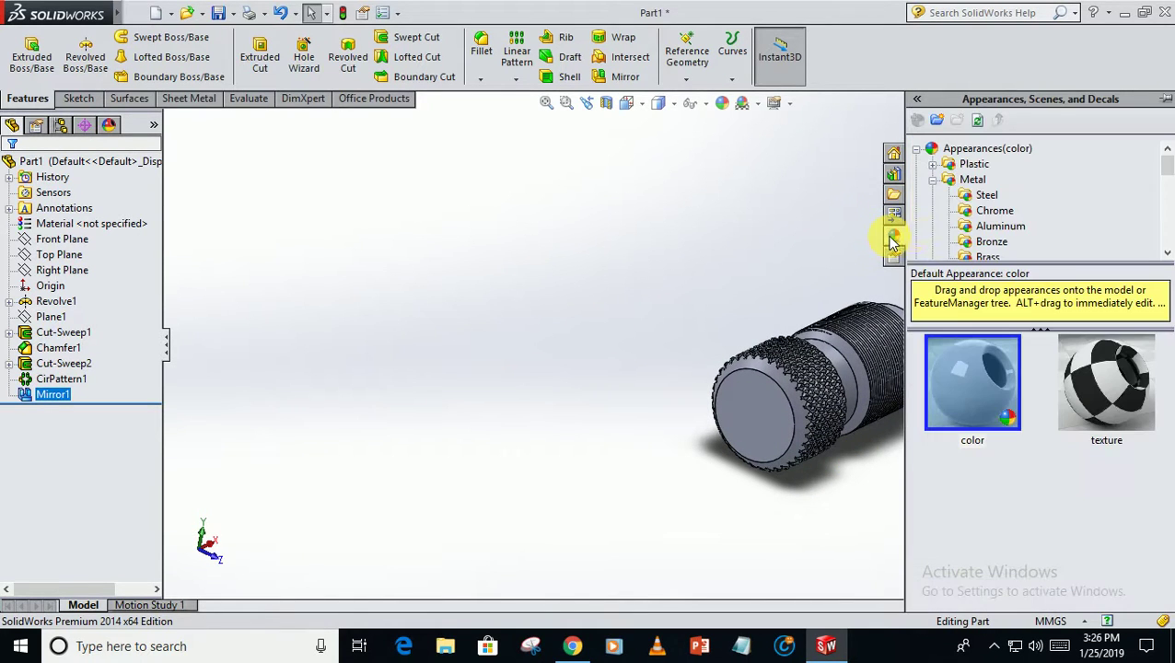
click(994, 215)
click(136, 161)
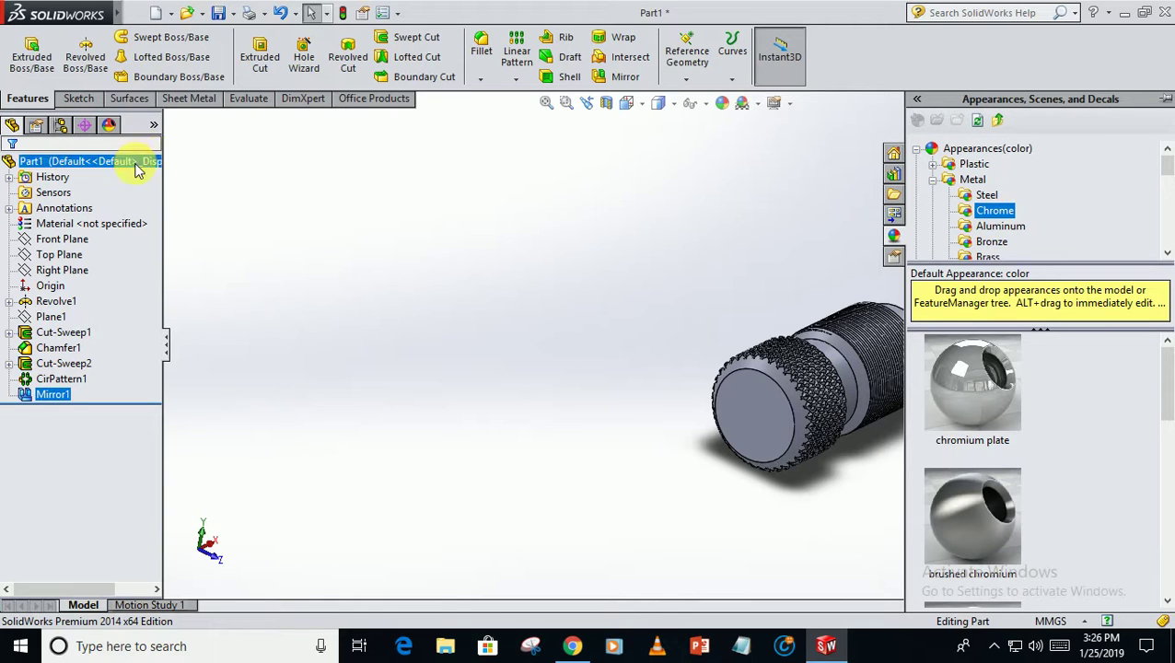
click(1163, 235)
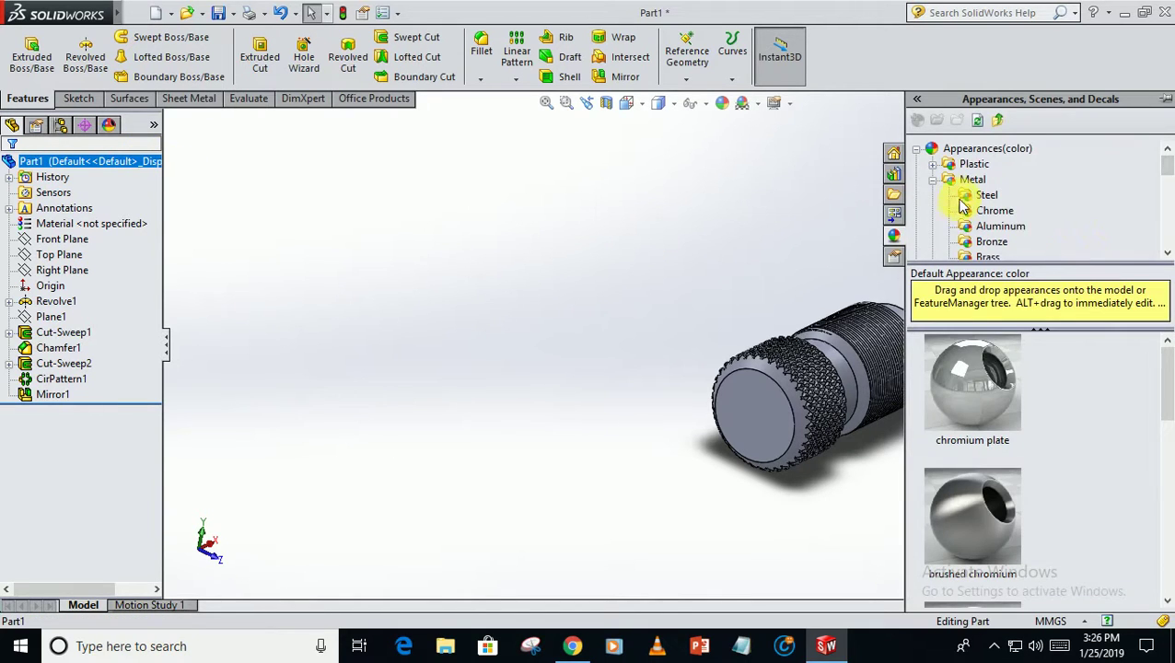
click(987, 213)
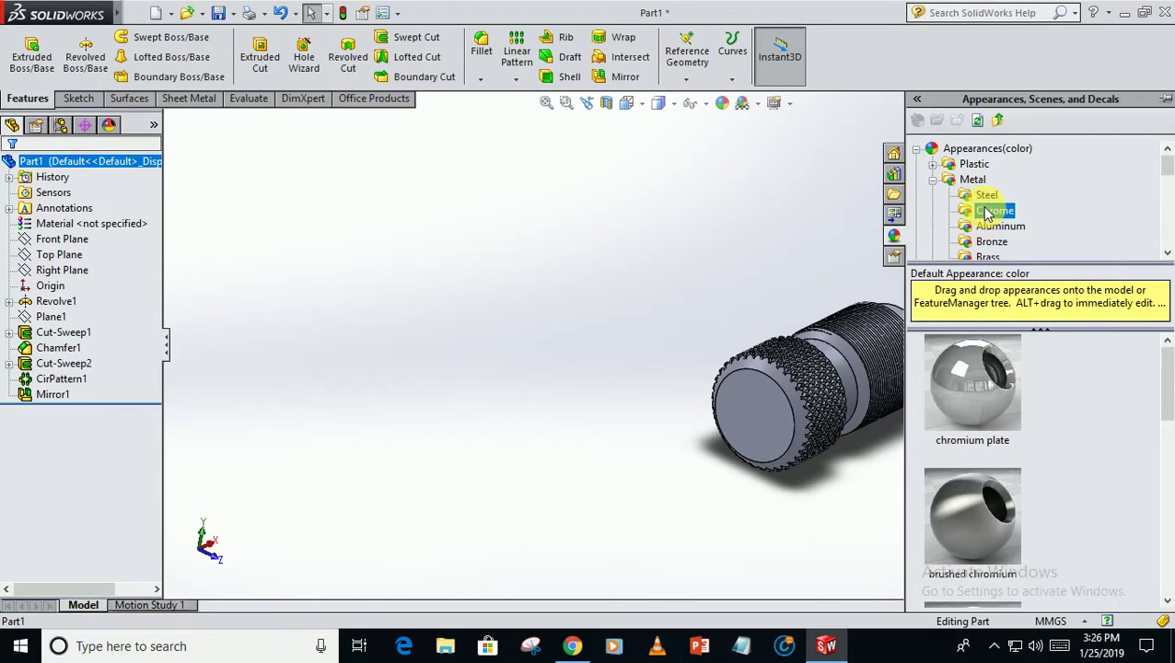
double_click(962, 359)
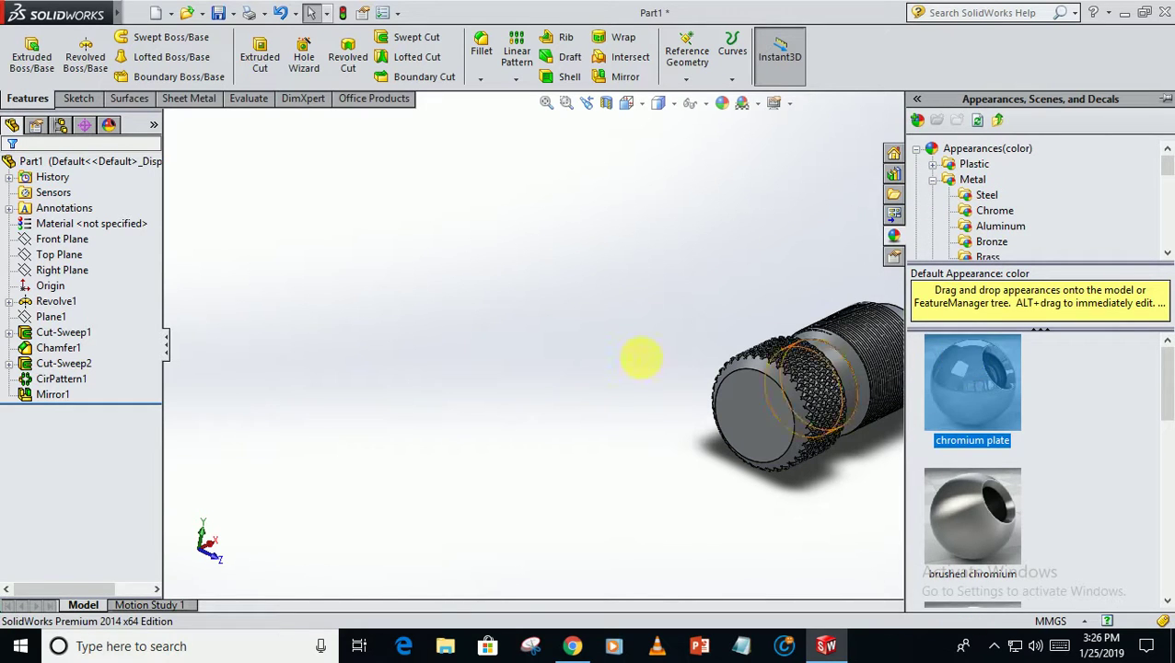
scroll(638, 386, up, 2)
scroll(645, 386, down, 4)
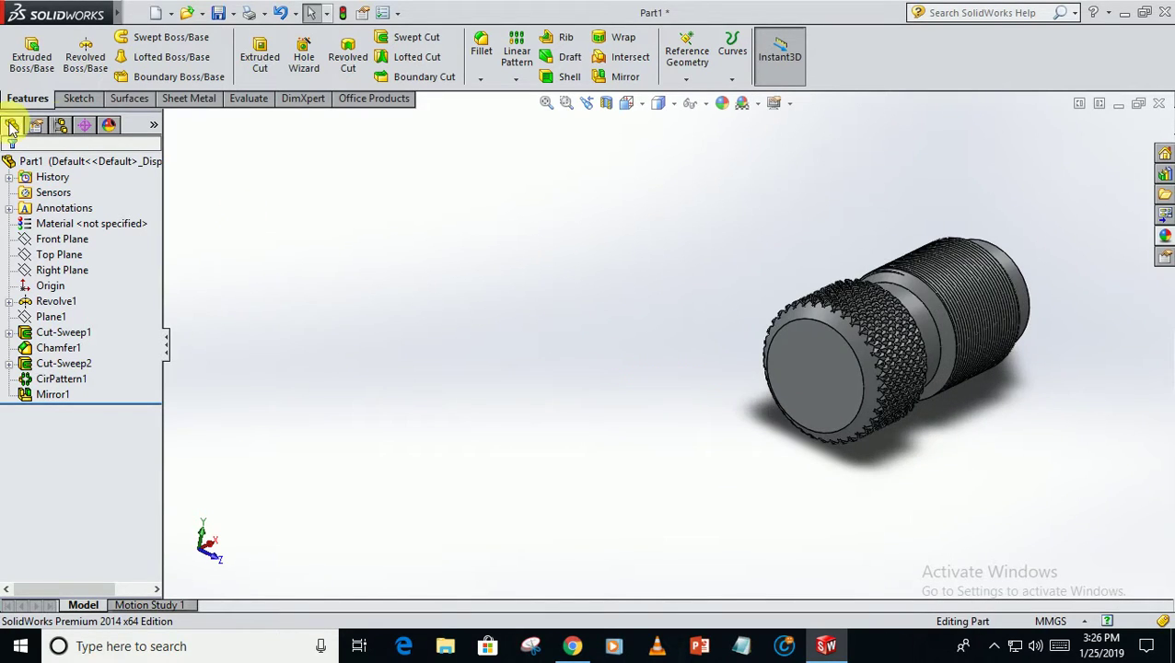
Step: Sketch a circle centred on the origin on the head's end face
click(79, 99)
right_click(786, 366)
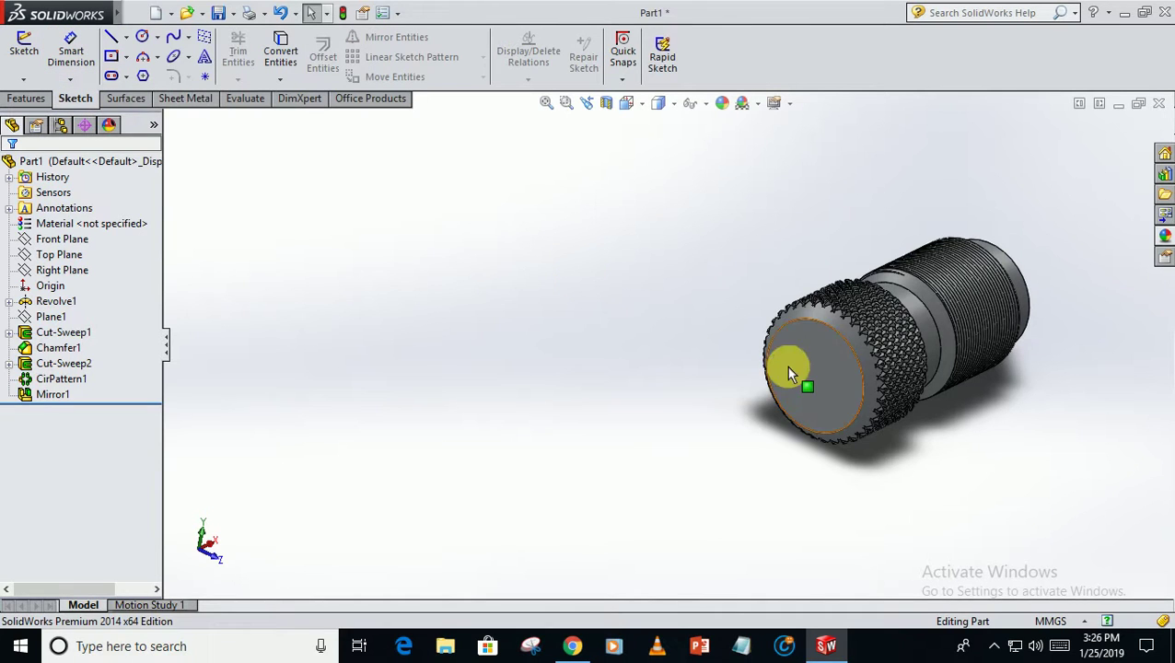
click(820, 240)
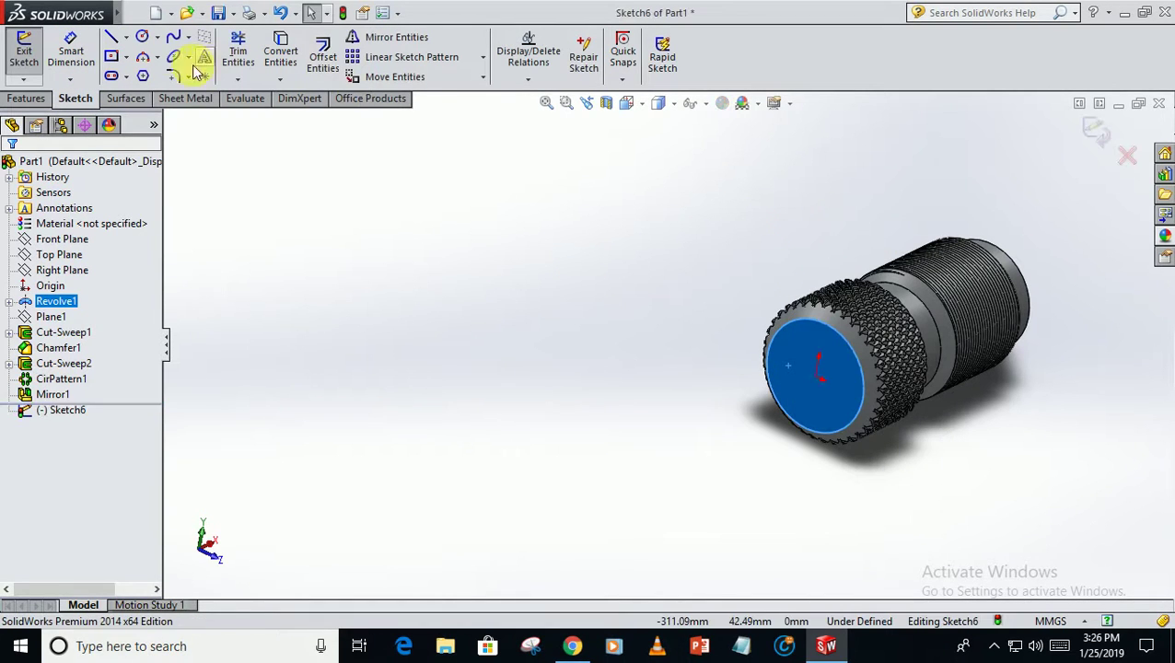
click(150, 41)
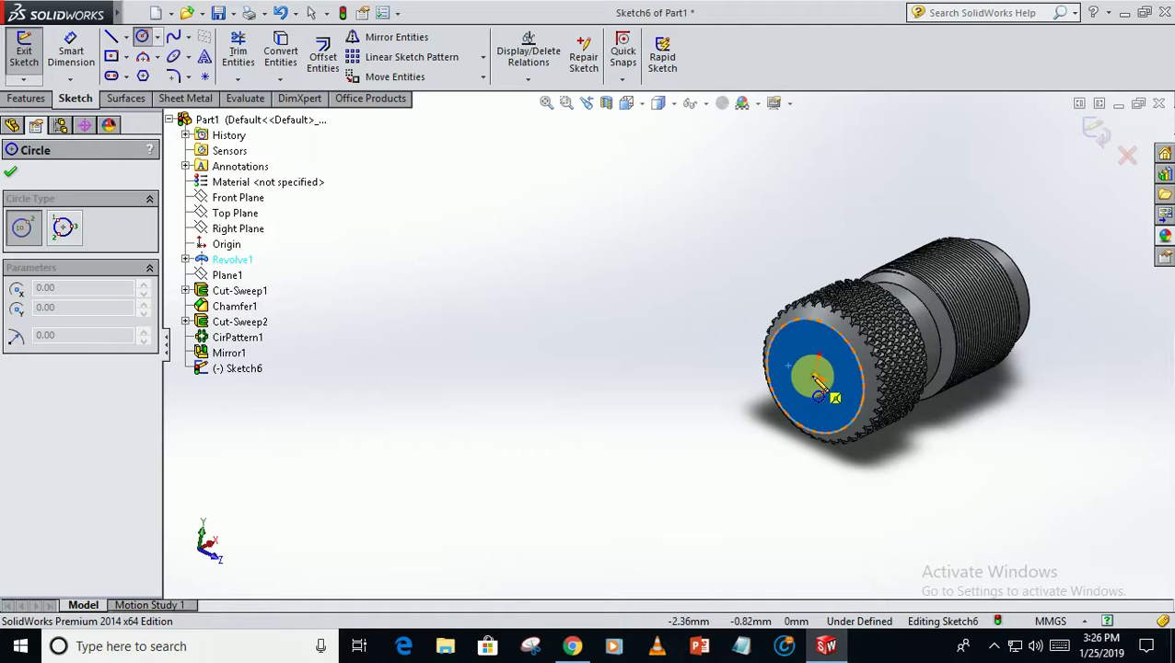
click(816, 377)
click(809, 414)
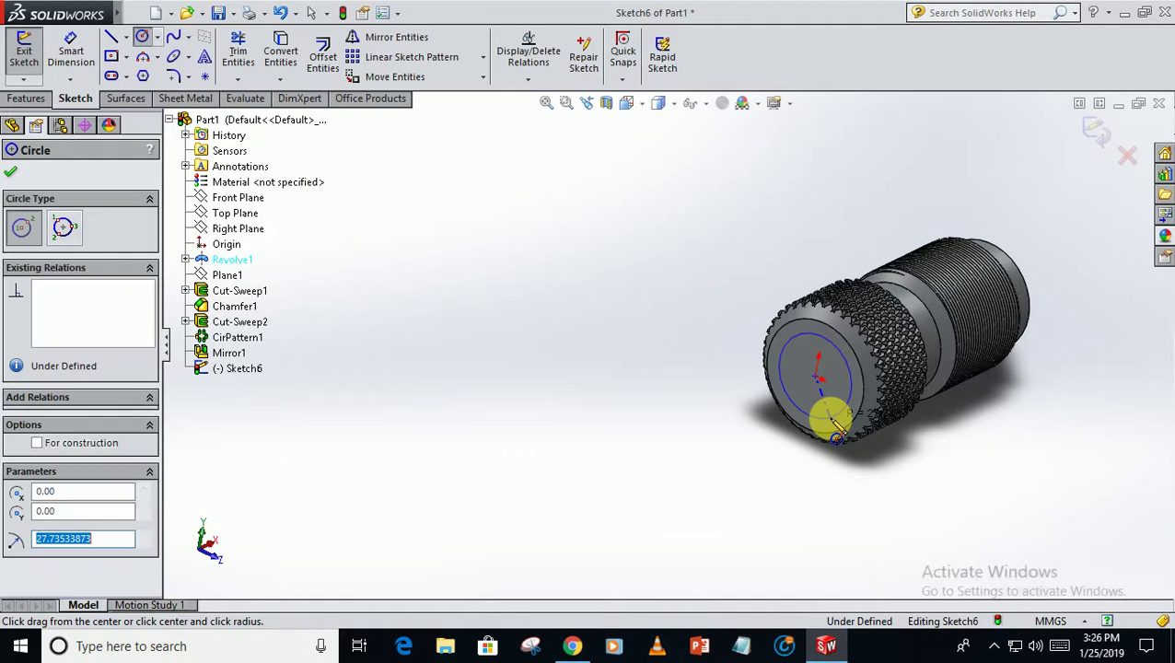
Step: Dimension the circle to 55 mm and extrude-cut it 10 mm deep
click(71, 48)
click(852, 401)
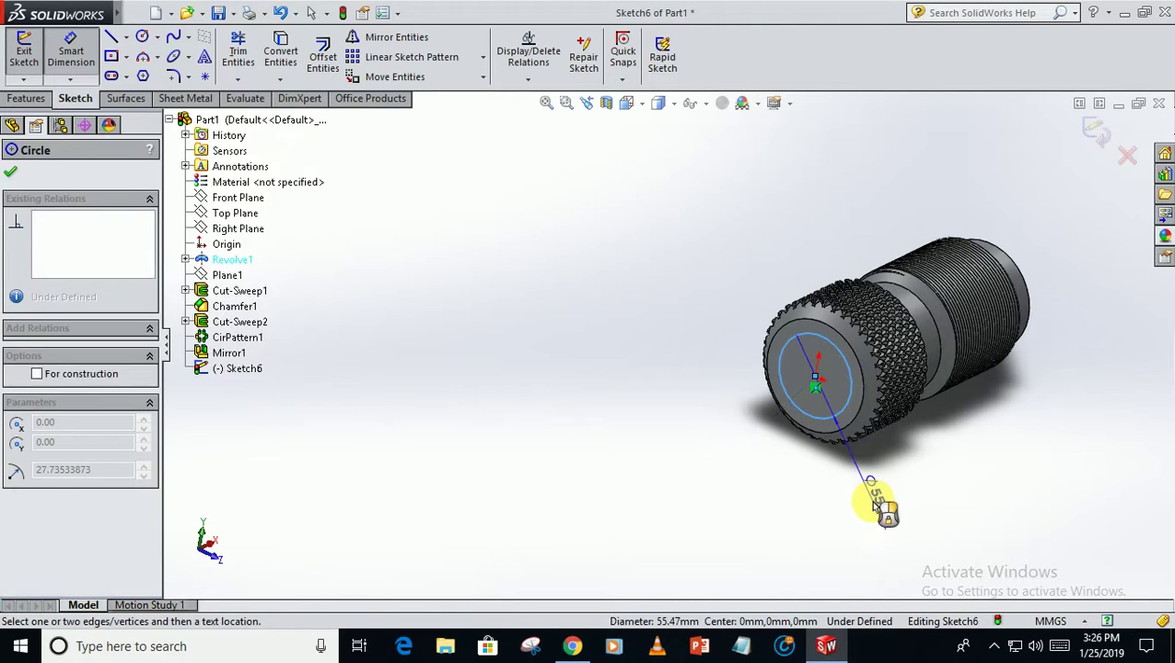
click(875, 504)
text(55)
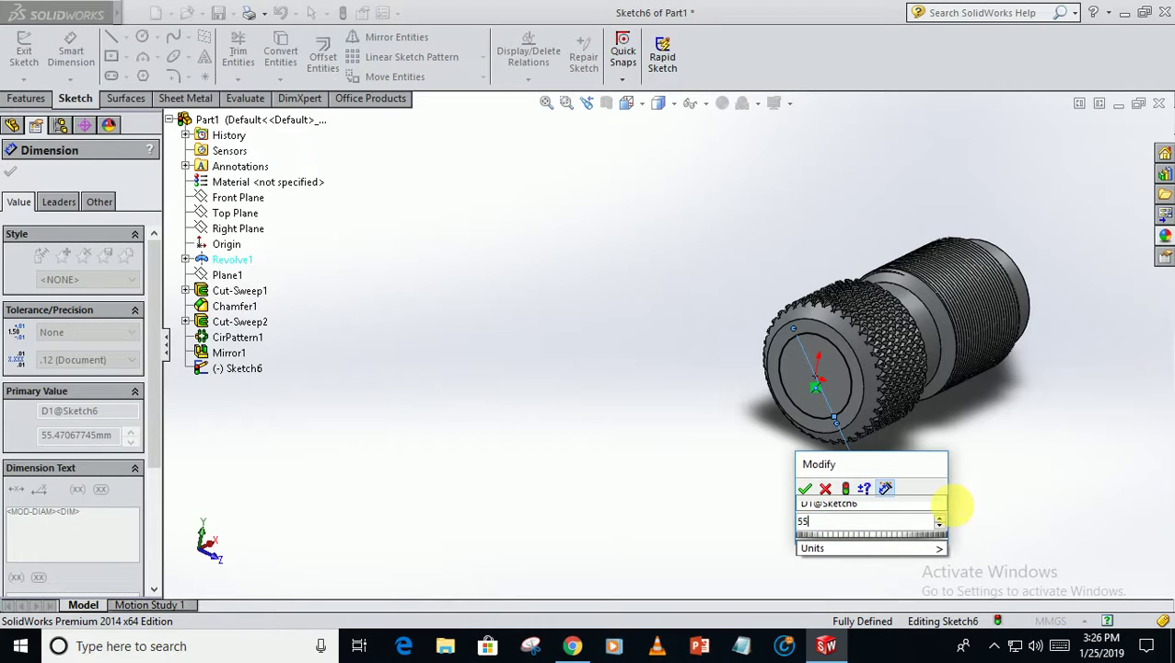
key(Return)
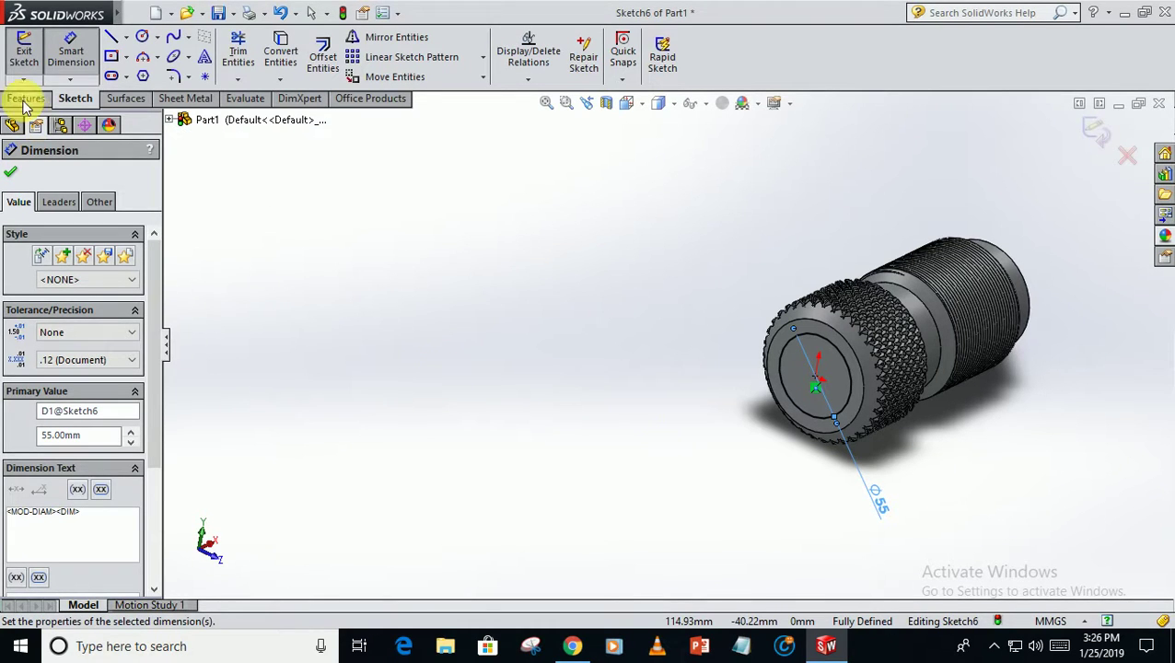
click(25, 98)
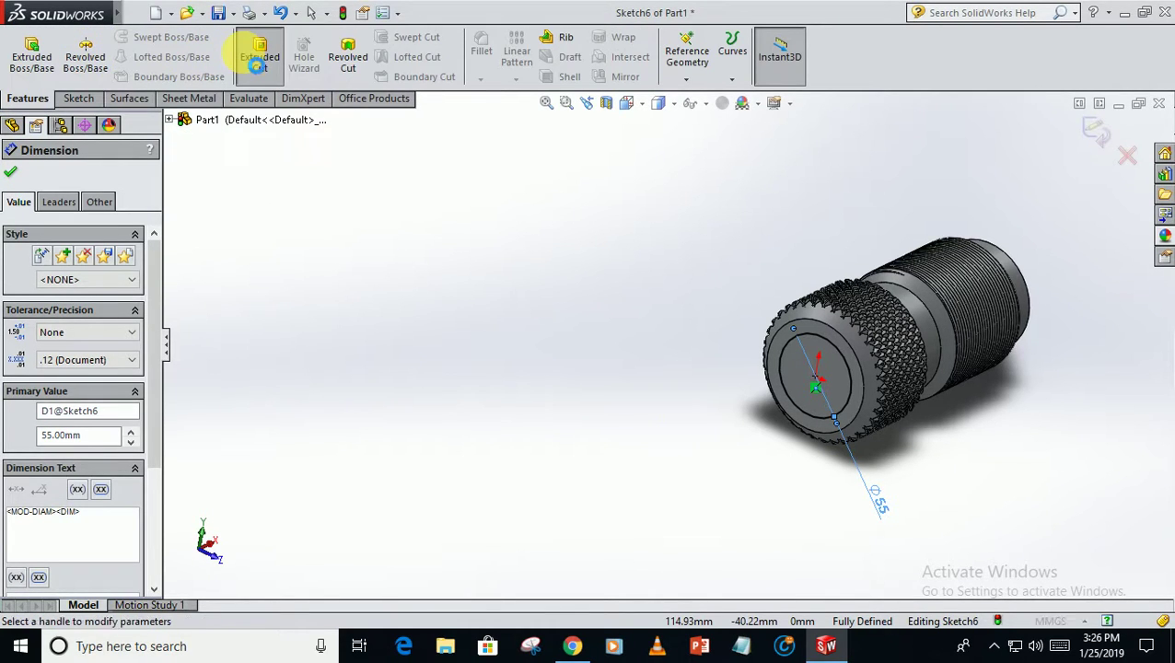
click(258, 63)
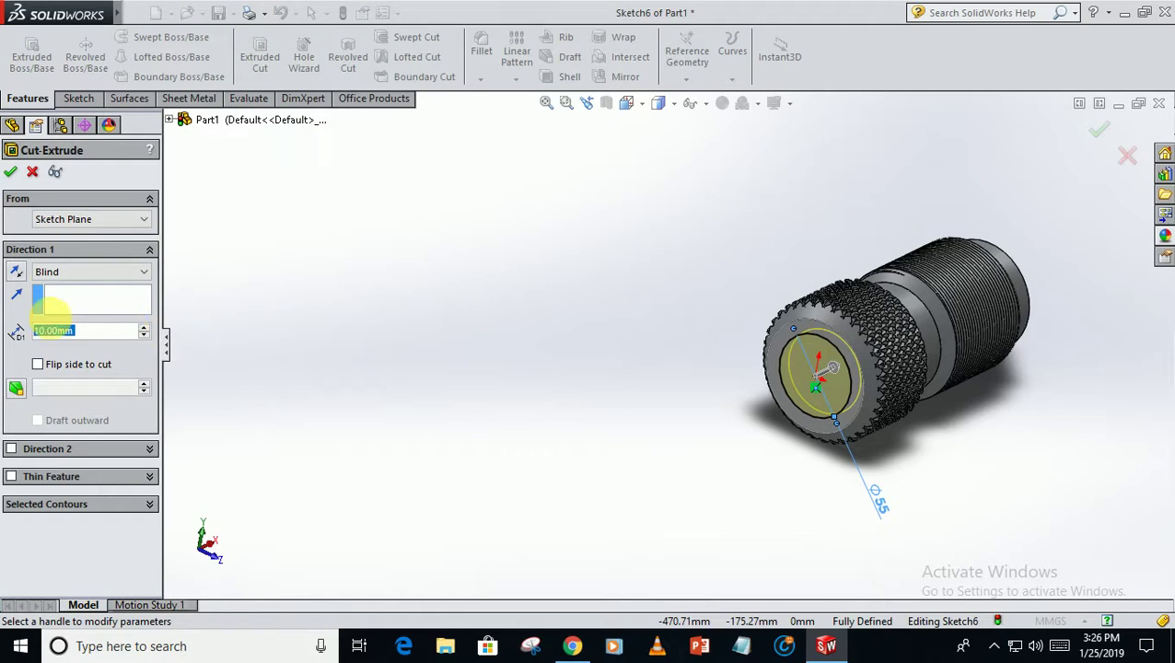
click(10, 171)
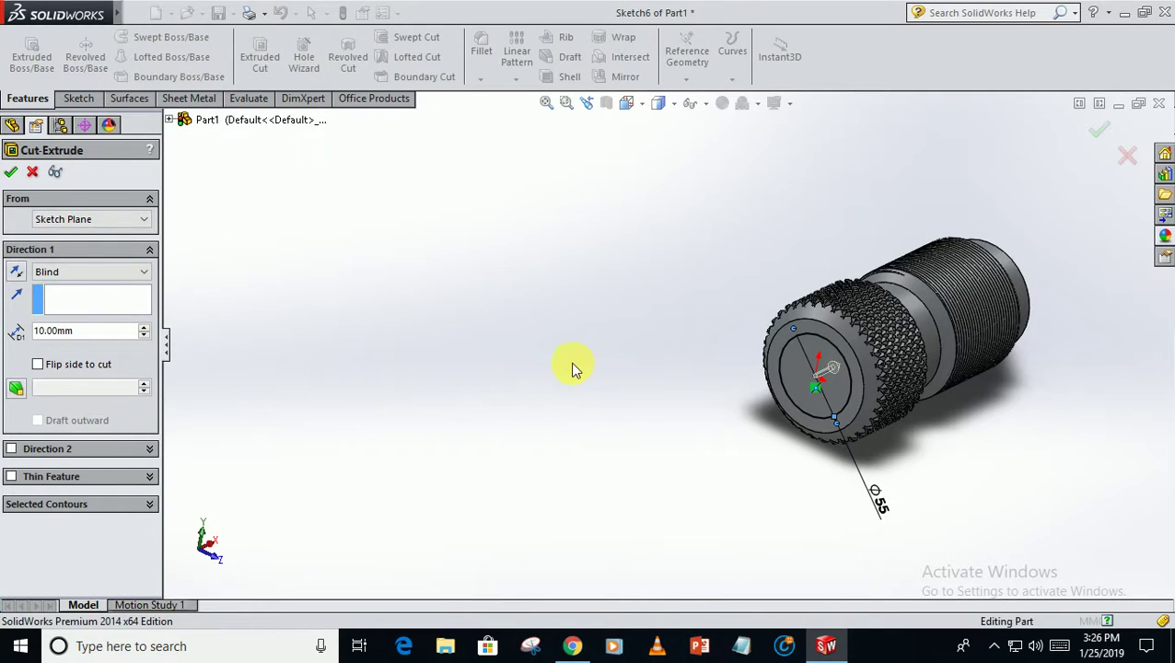
Step: Colour the floor face of the recess red
scroll(747, 405, down, 5)
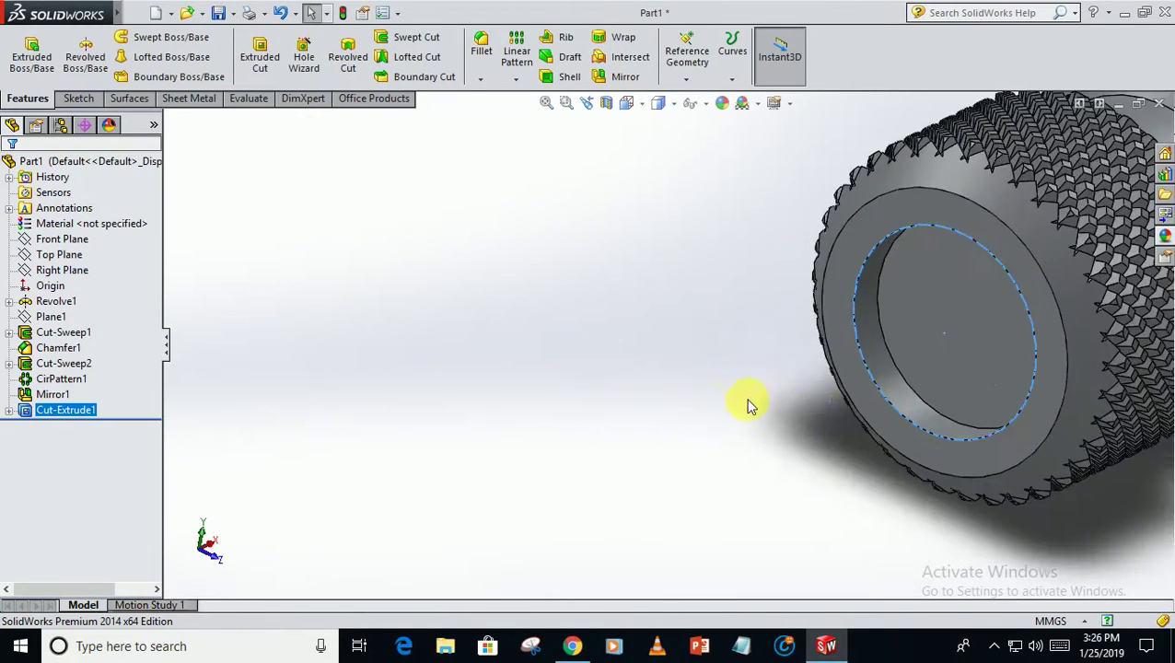
right_click(930, 343)
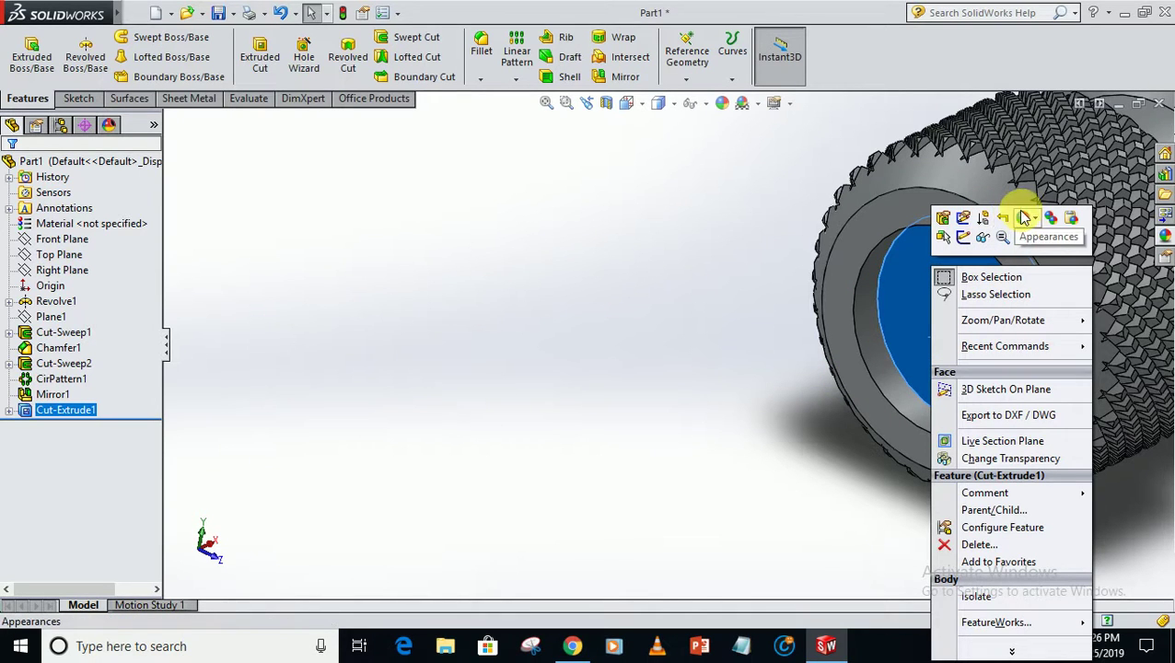
key(Escape)
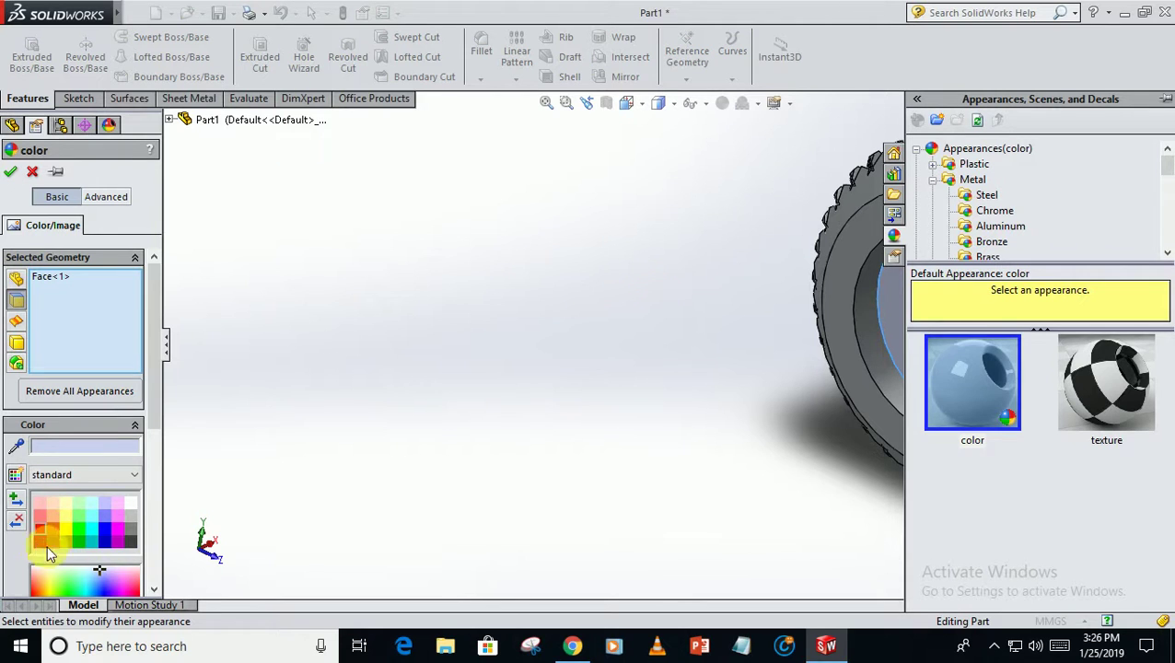
click(38, 531)
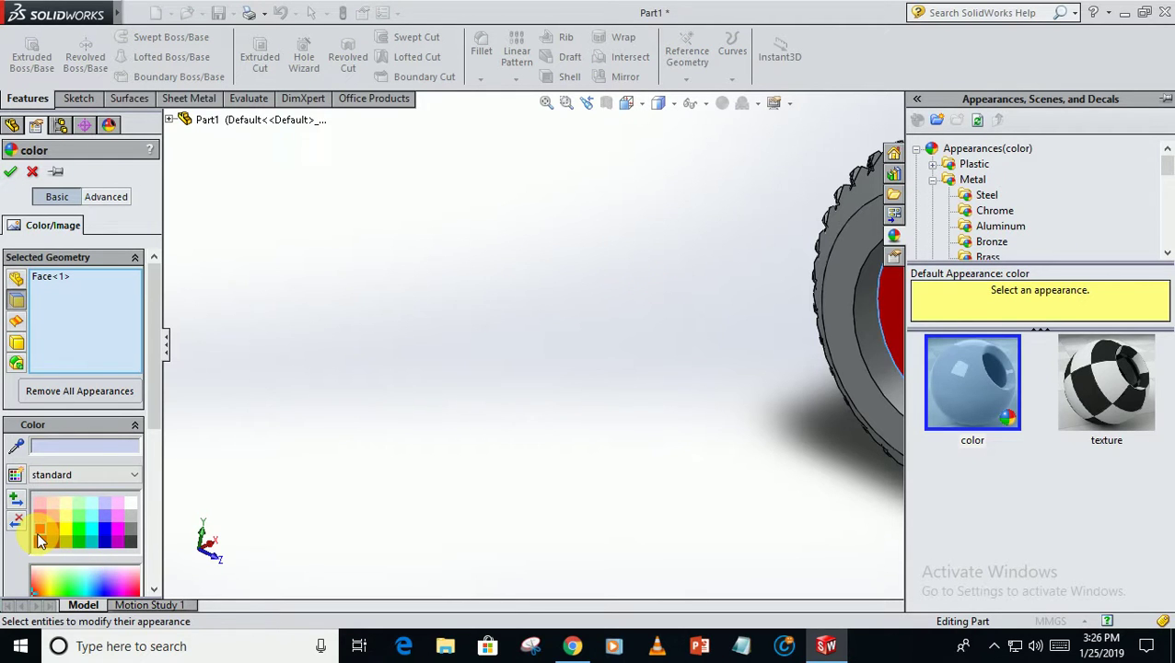
click(11, 172)
scroll(677, 357, up, 5)
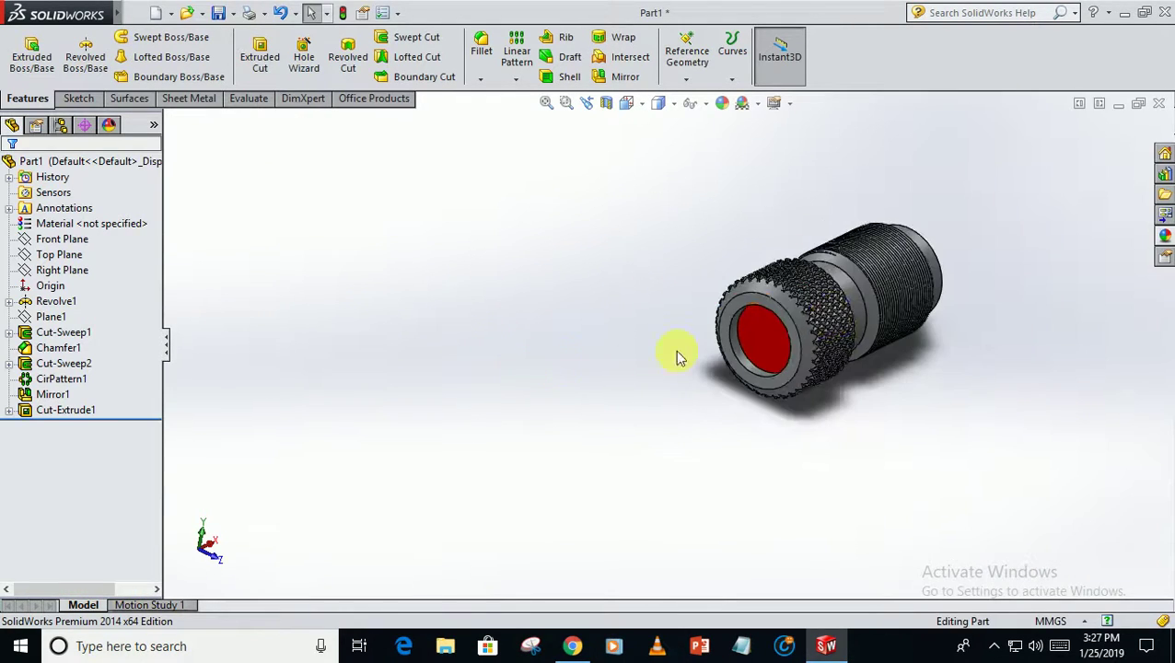
scroll(875, 271, down, 6)
scroll(844, 387, up, 7)
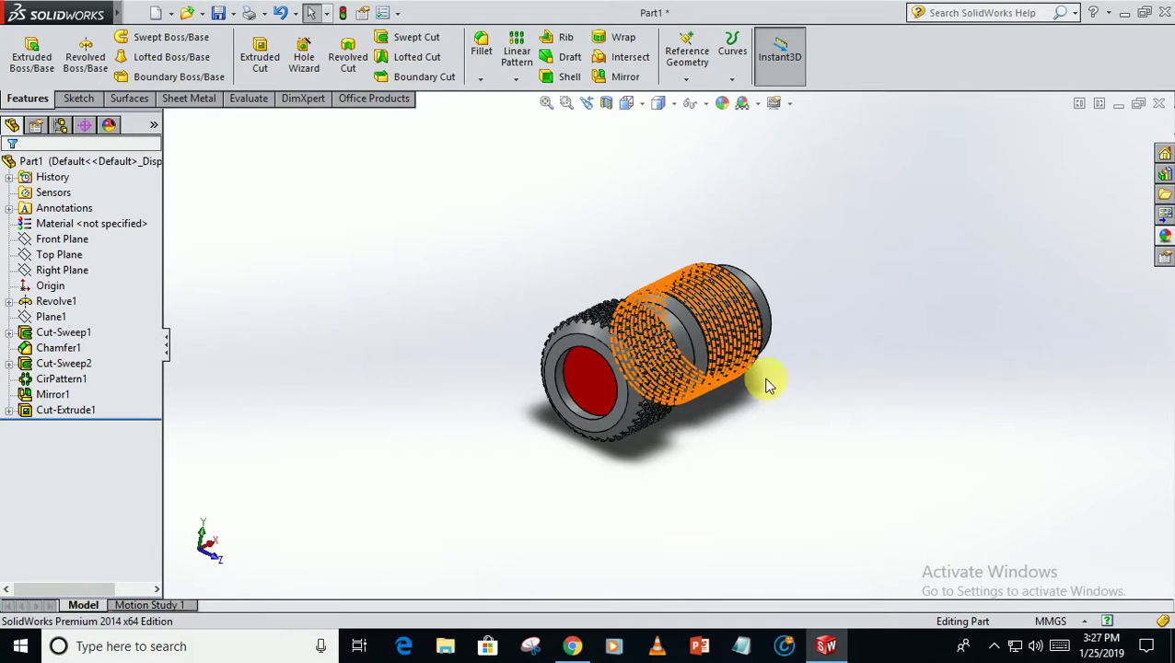
middle_drag(769, 385, 737, 433)
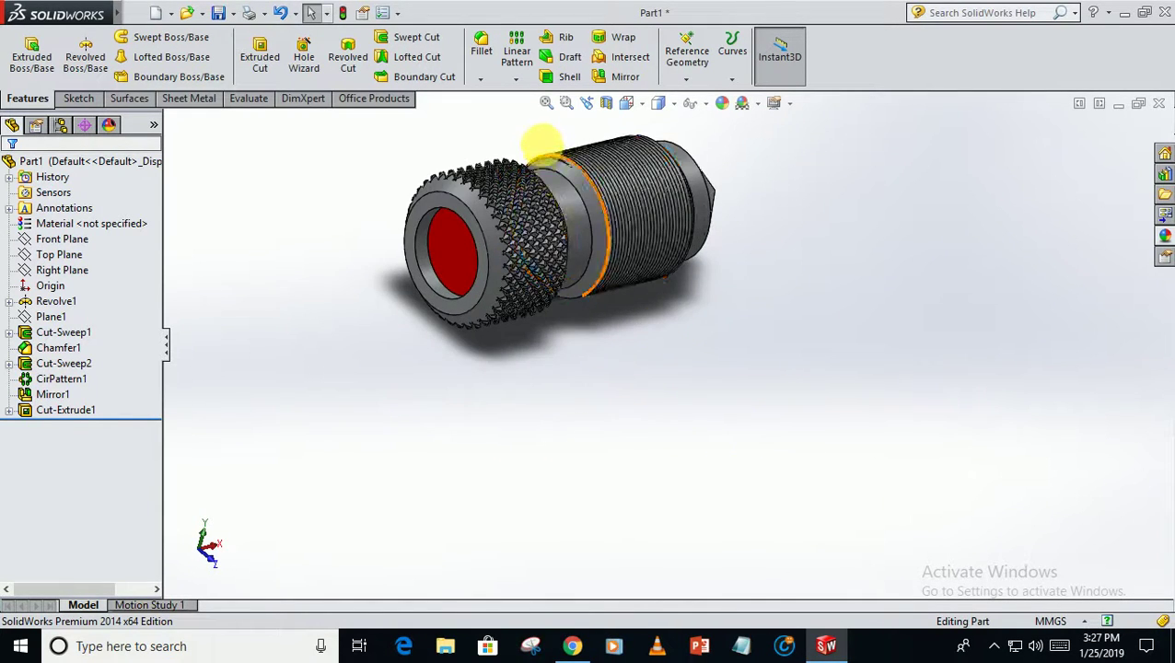
scroll(544, 147, down, 5)
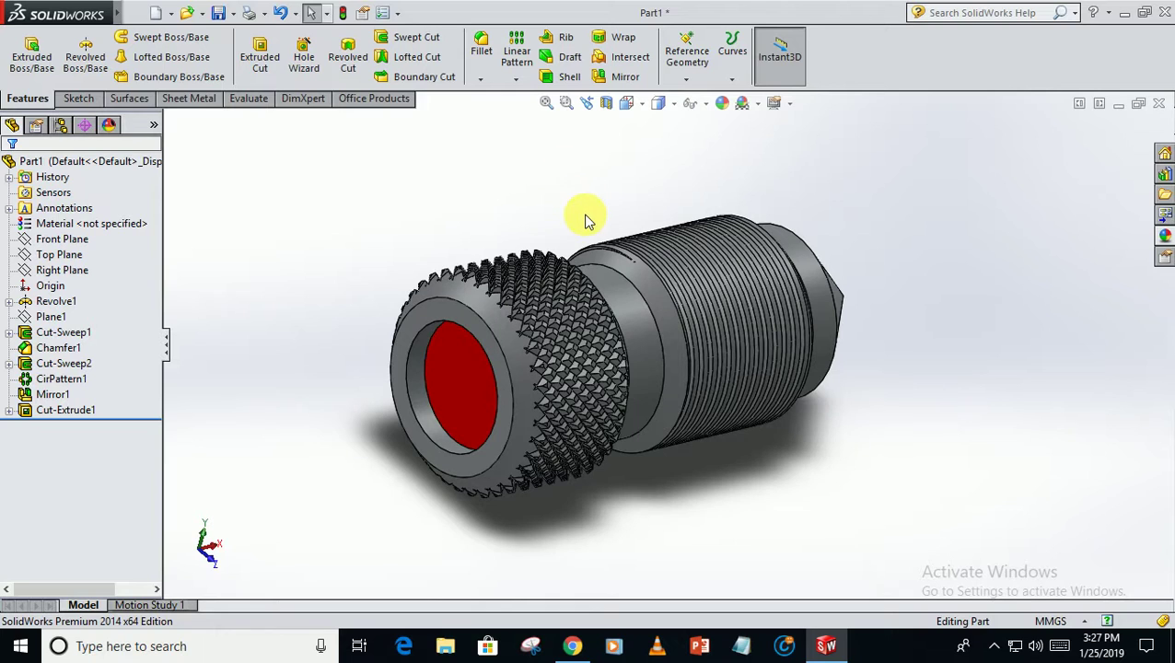